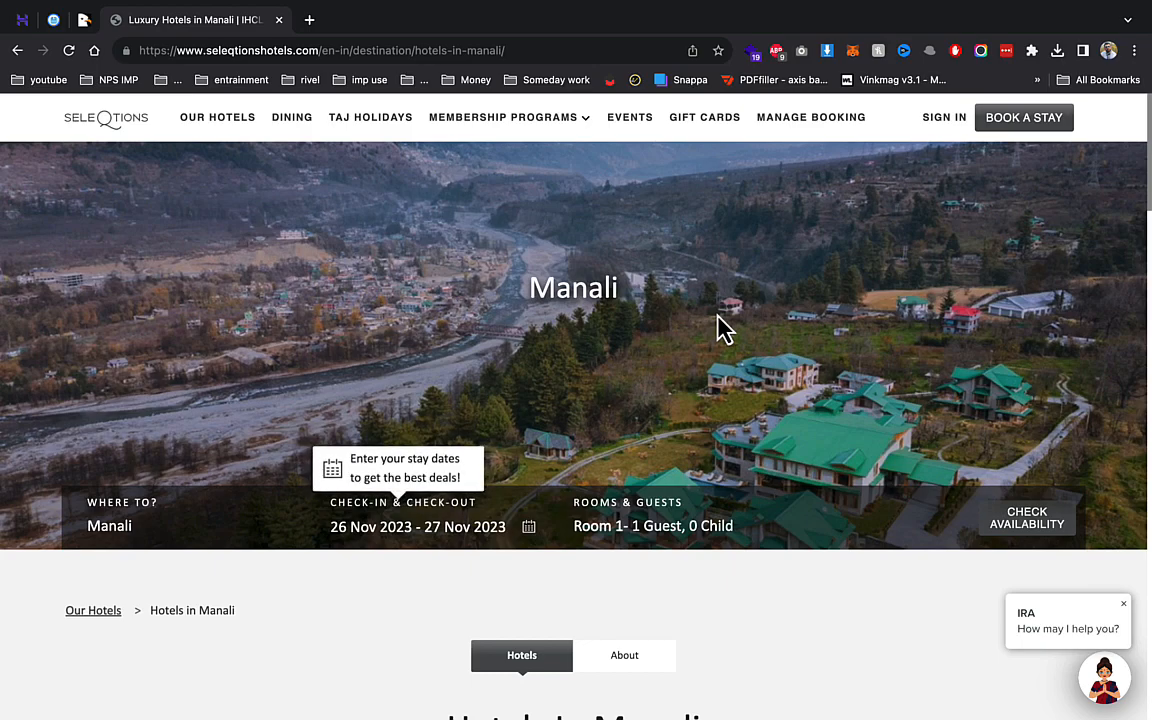
- Switch to the CodeCanyon tab showing the Miranda – Laravel Hotel & Resort product page
left_click(86, 18)
left_click(781, 285)
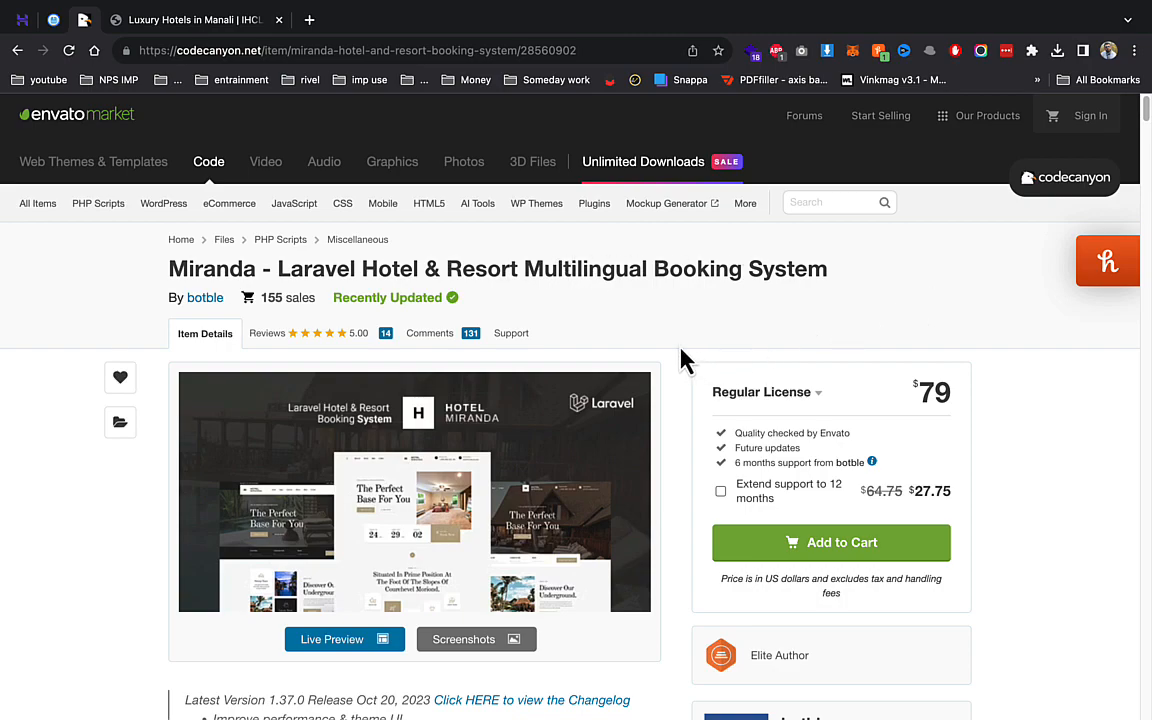
- Open the Miranda live demo and close the pinned CodeCanyon tab
left_click_drag(362, 268, 670, 268)
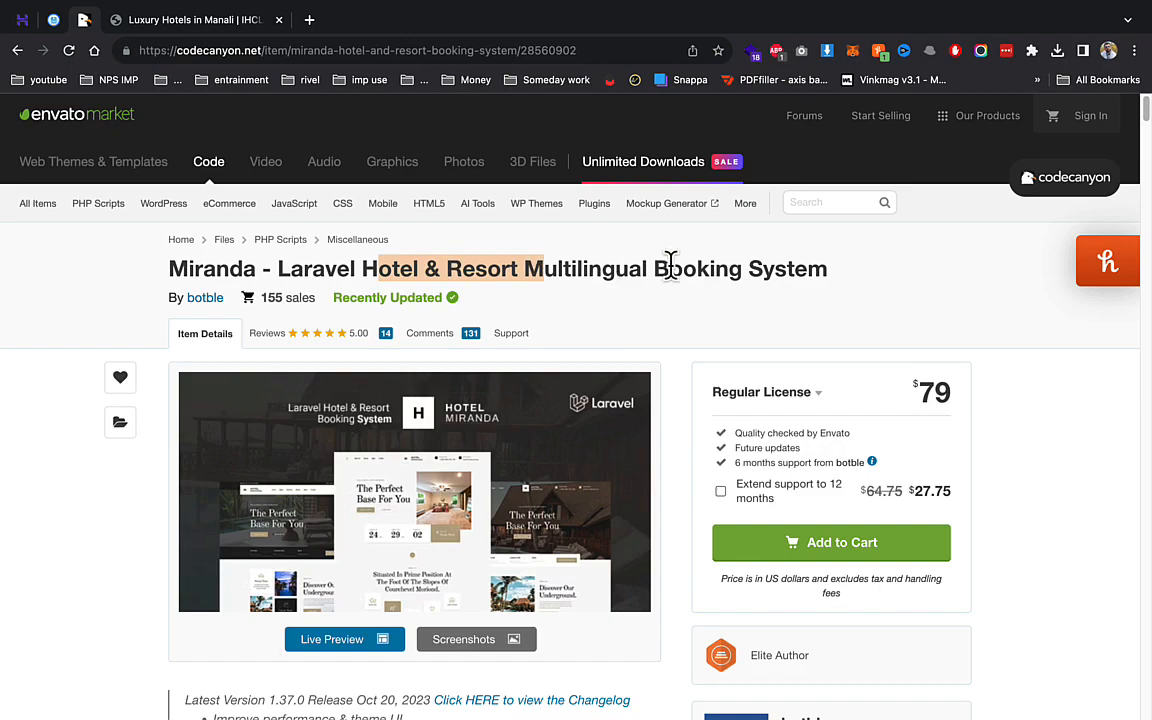
scroll(655, 270, "down", 1)
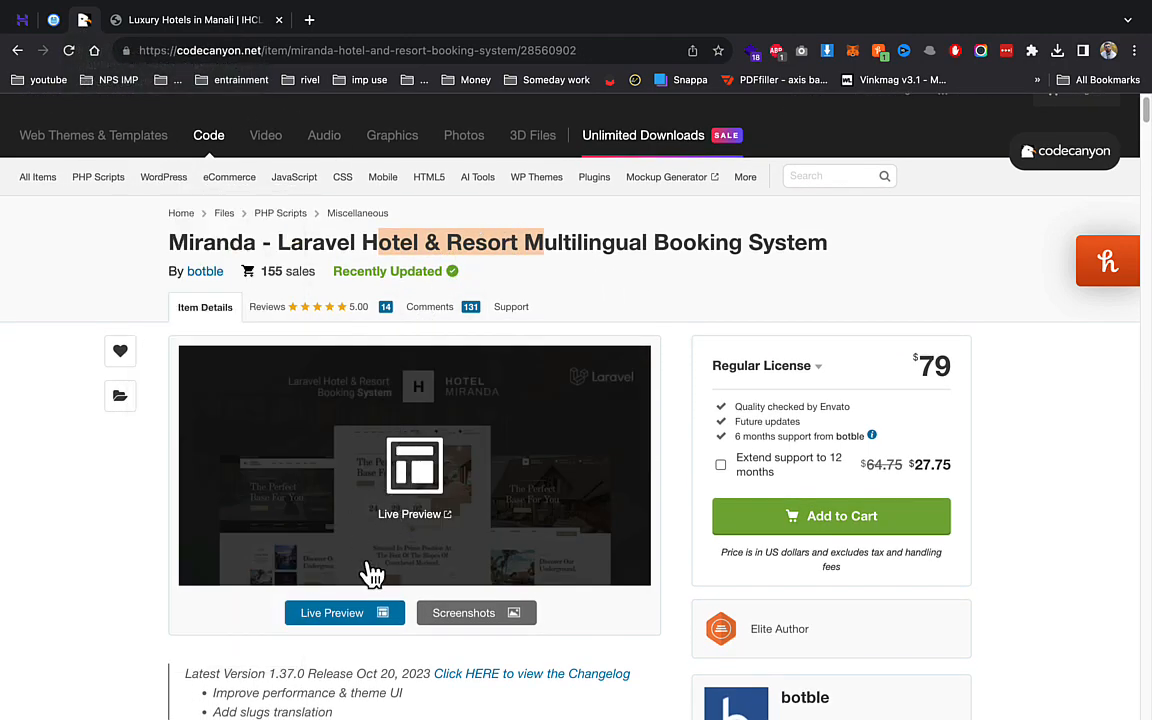
left_click(383, 612)
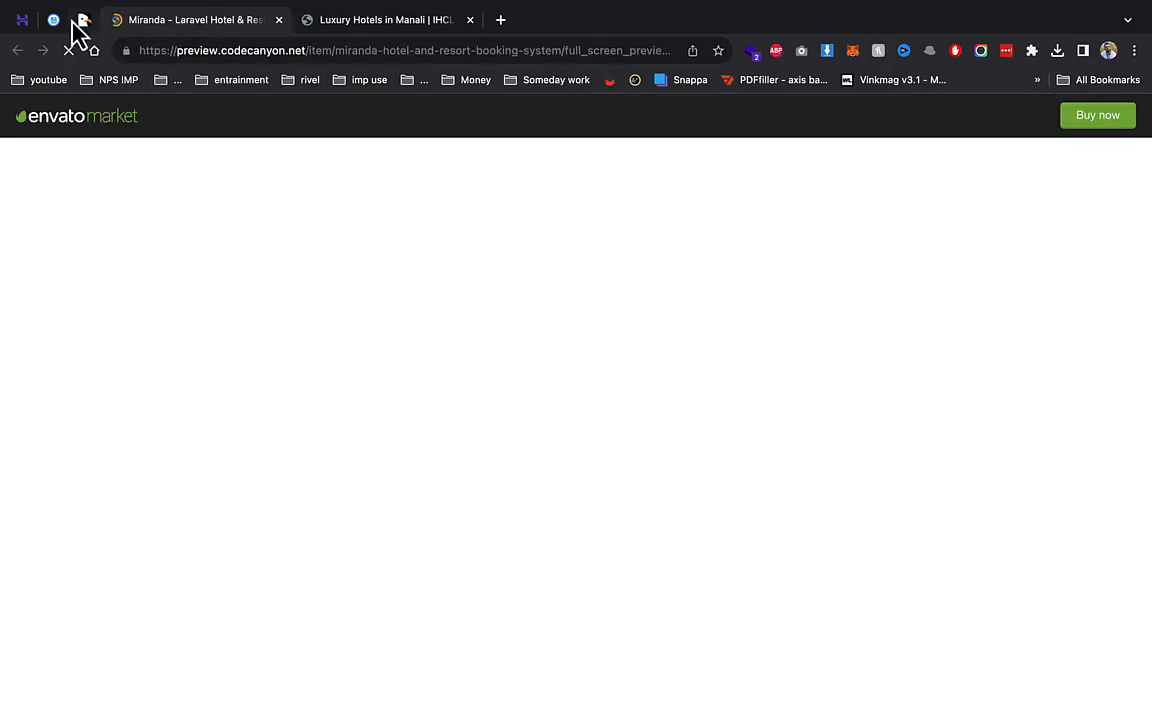
right_click(78, 24)
left_click(130, 210)
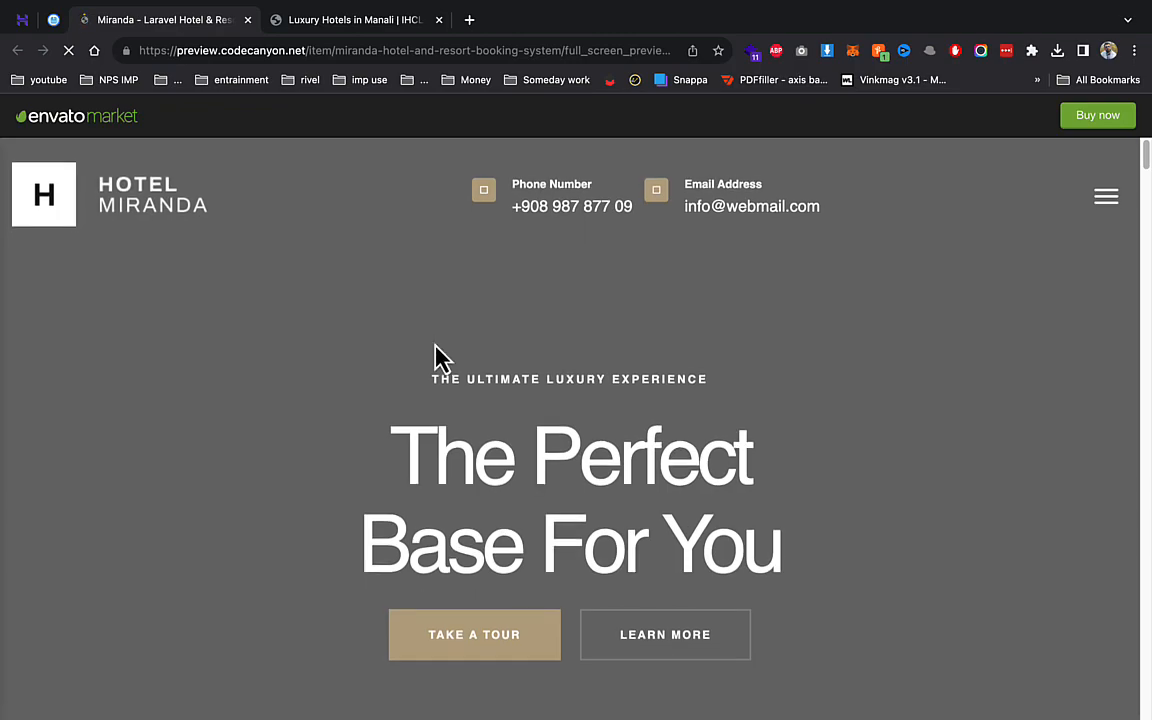
- Save the house exterior and bedroom photos from the demo with the image downloader
scroll(435, 360, "down", 1)
scroll(500, 415, "down", 10)
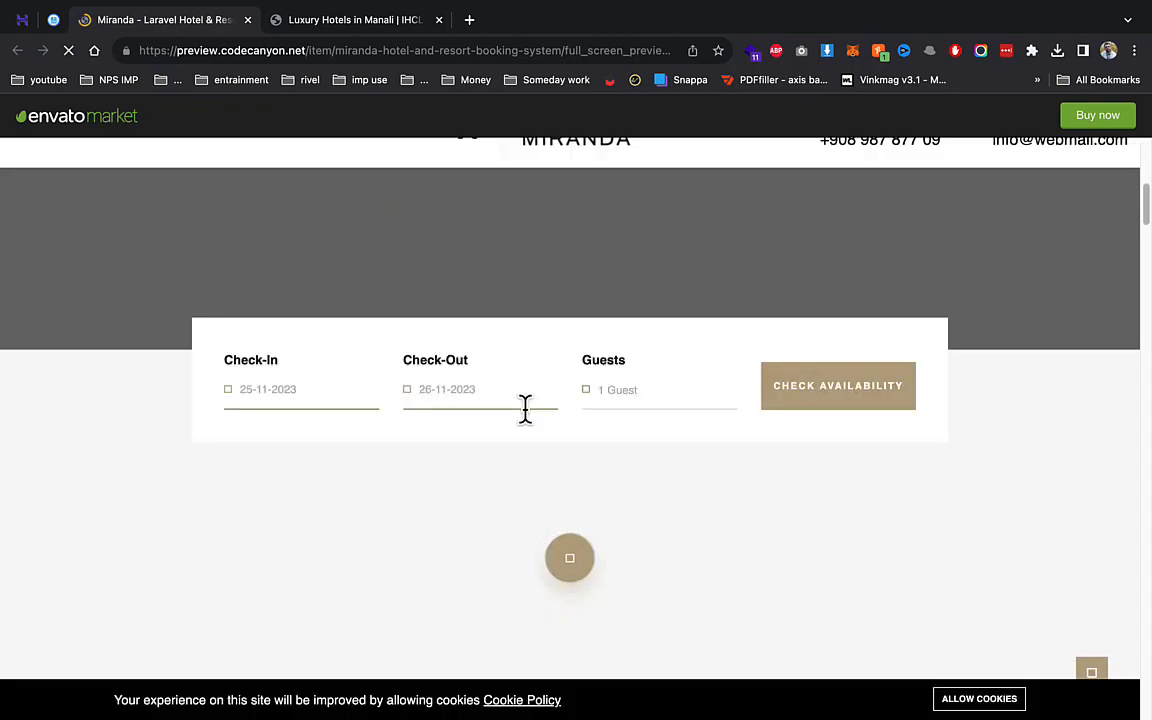
scroll(478, 418, "down", 8)
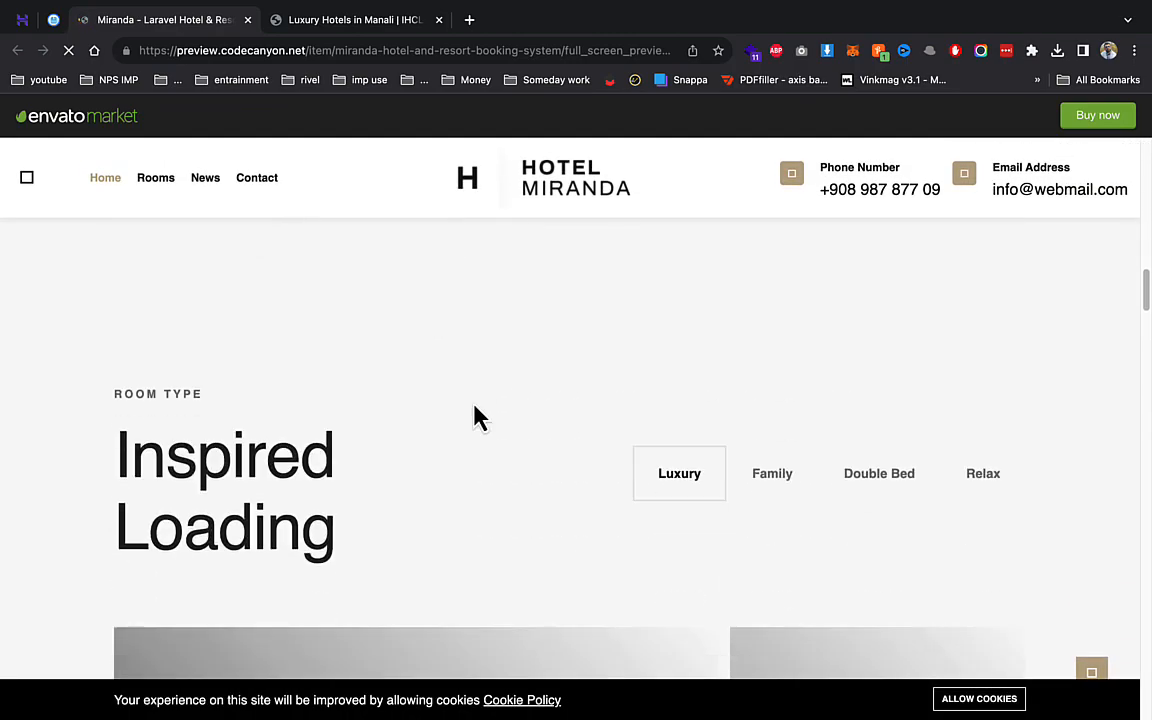
scroll(460, 417, "down", 5)
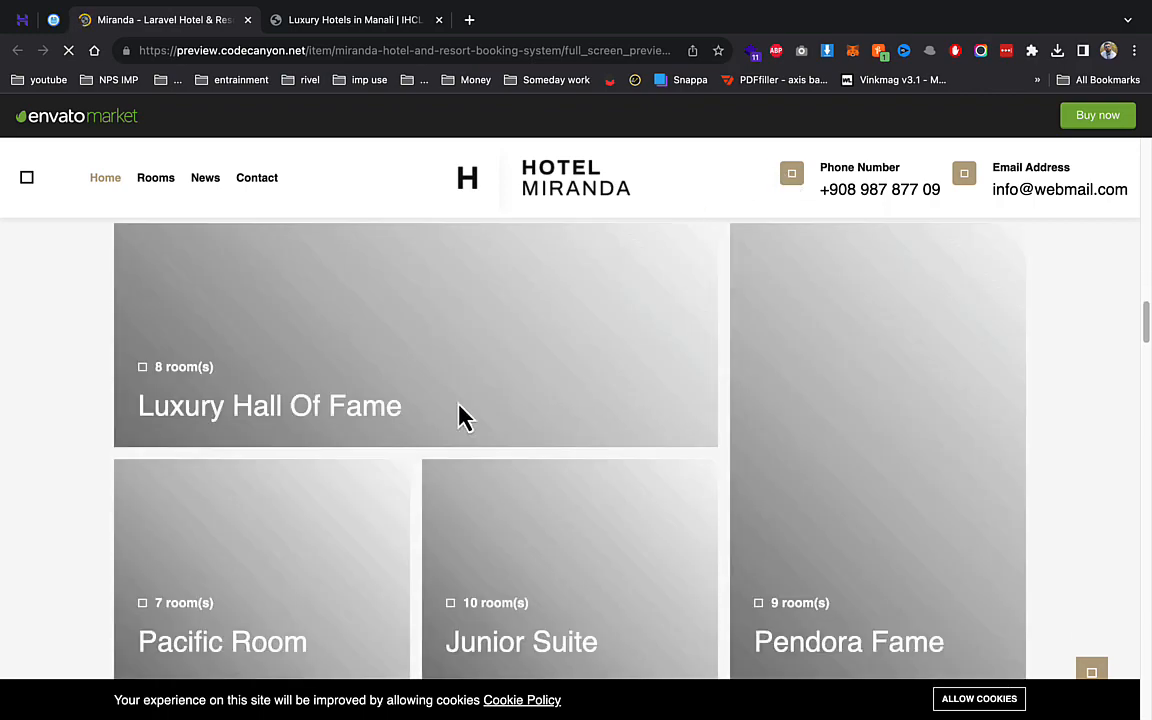
scroll(460, 417, "up", 15)
scroll(460, 417, "up", 3)
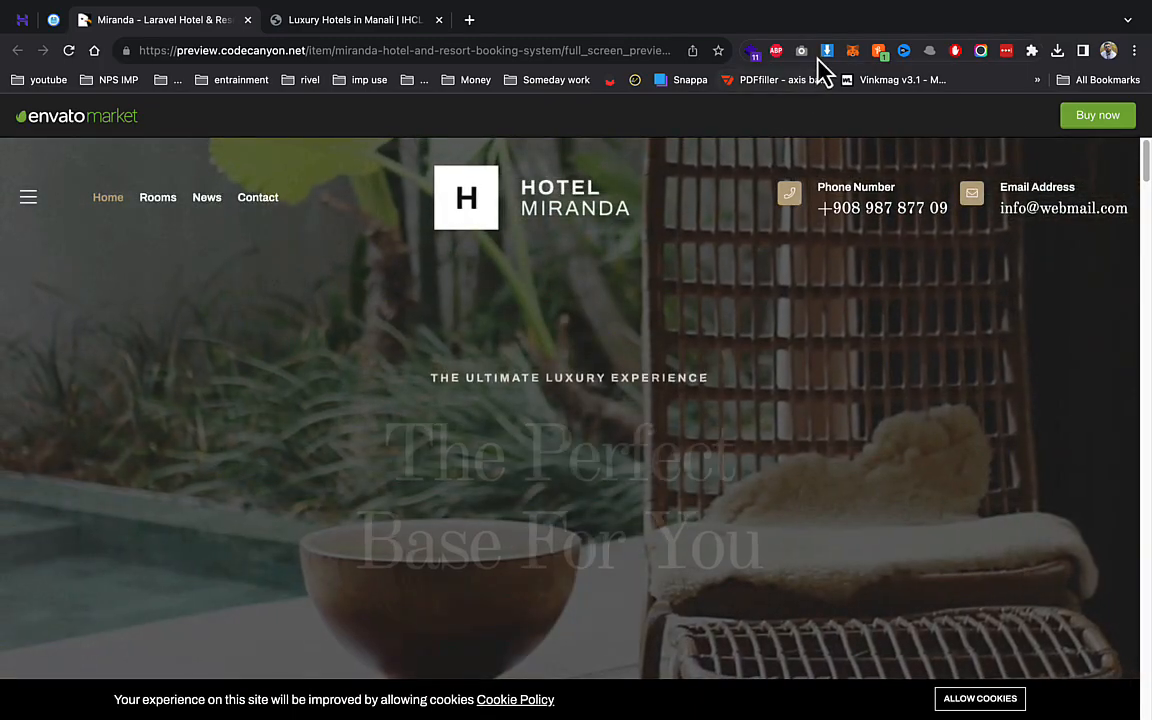
left_click(825, 51)
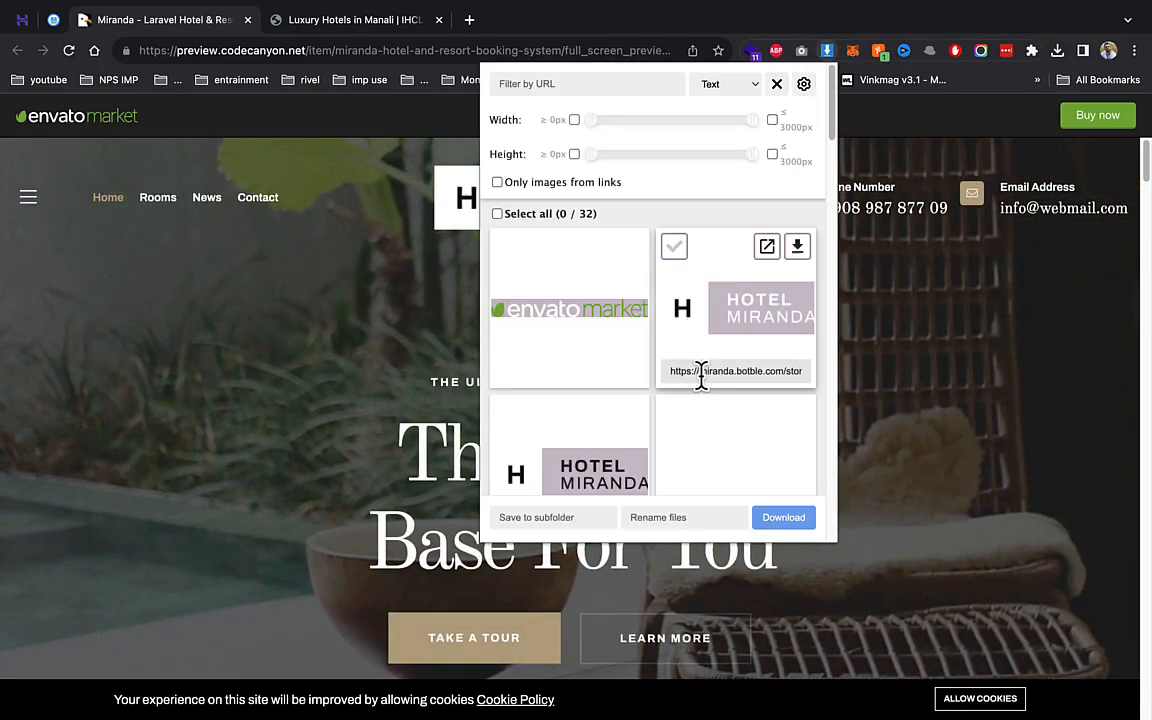
scroll(695, 368, "down", 3)
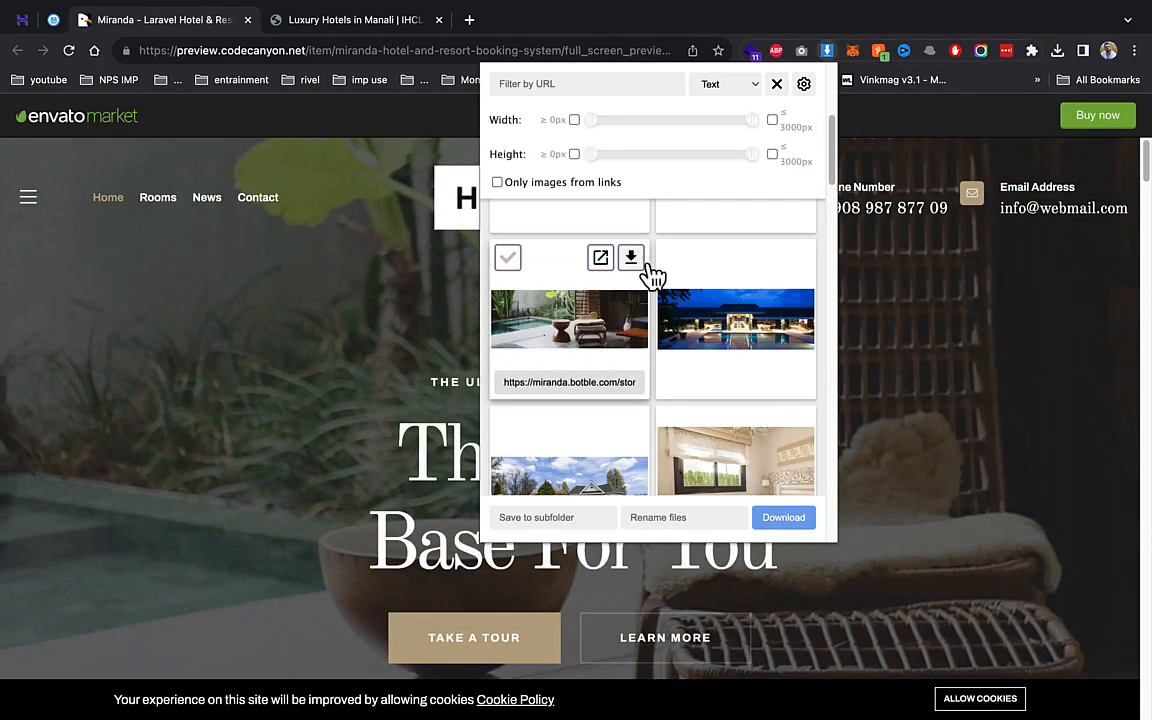
scroll(660, 418, "down", 2)
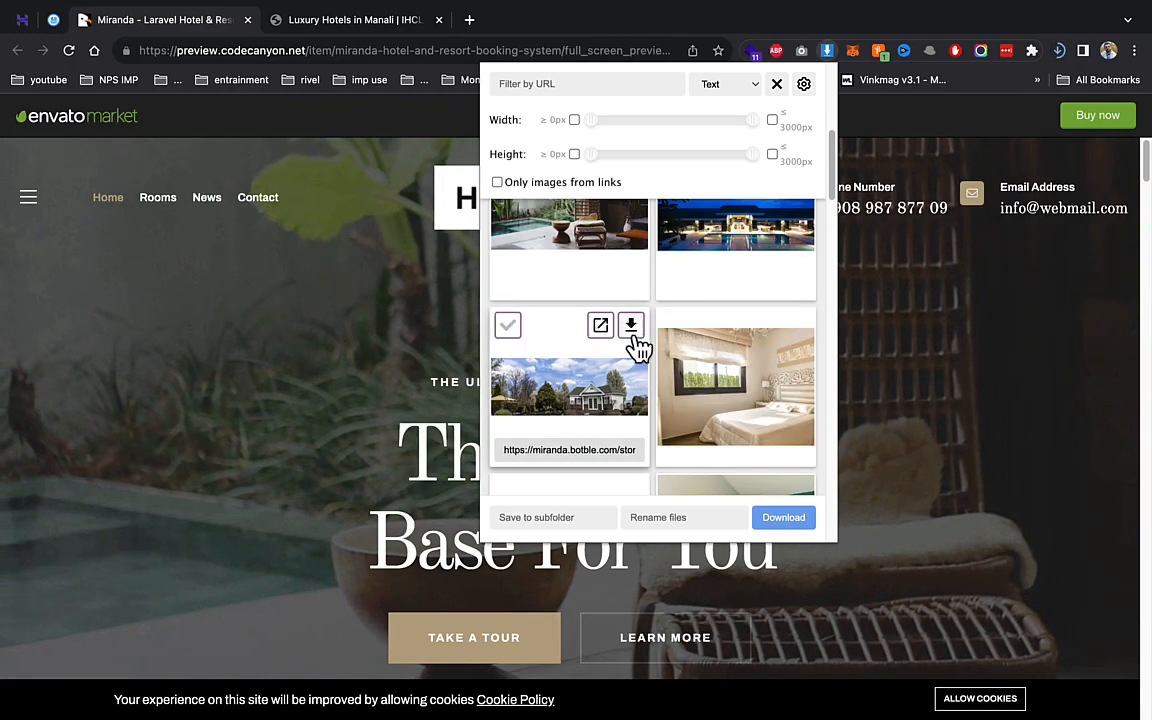
left_click(631, 326)
left_click(797, 328)
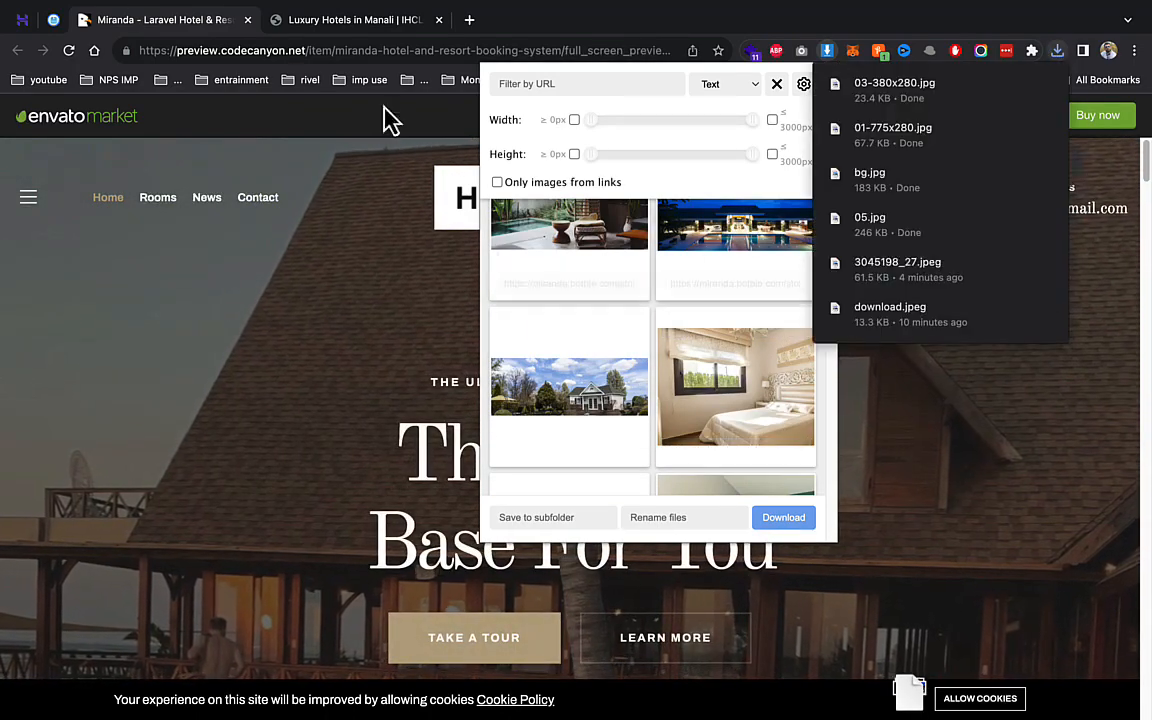
- Close the extra tabs and upload main.zip into the public_html/demo folder
left_click(247, 19)
left_click(247, 19)
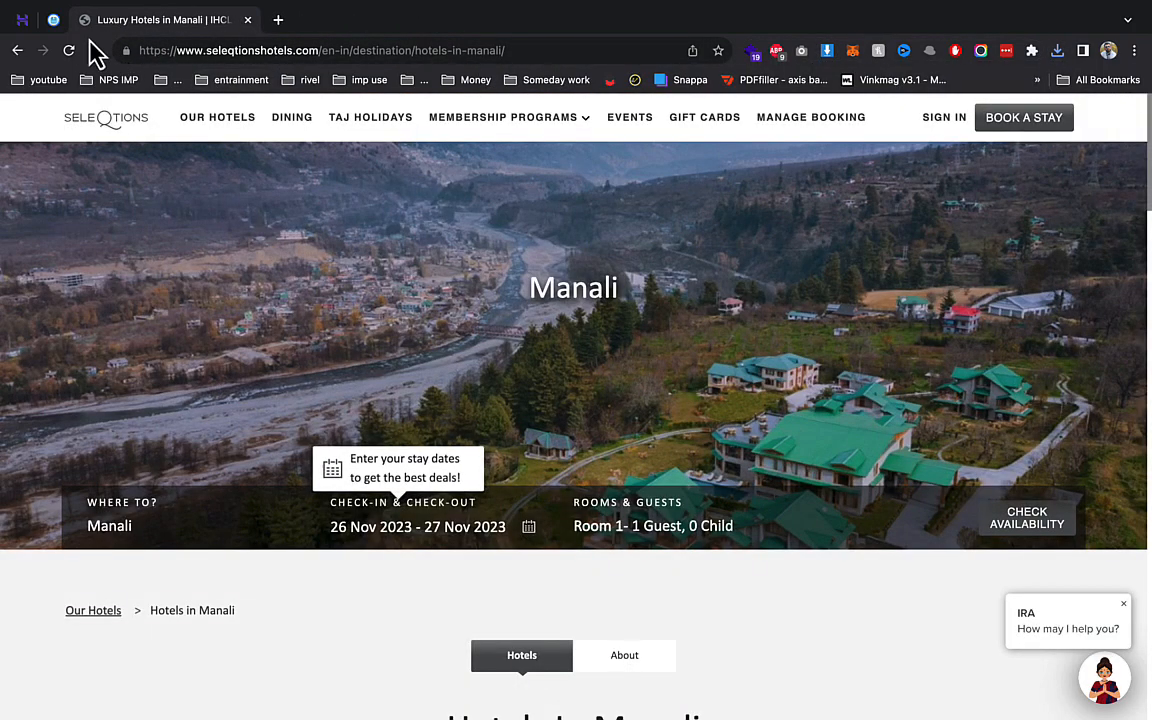
left_click(247, 19)
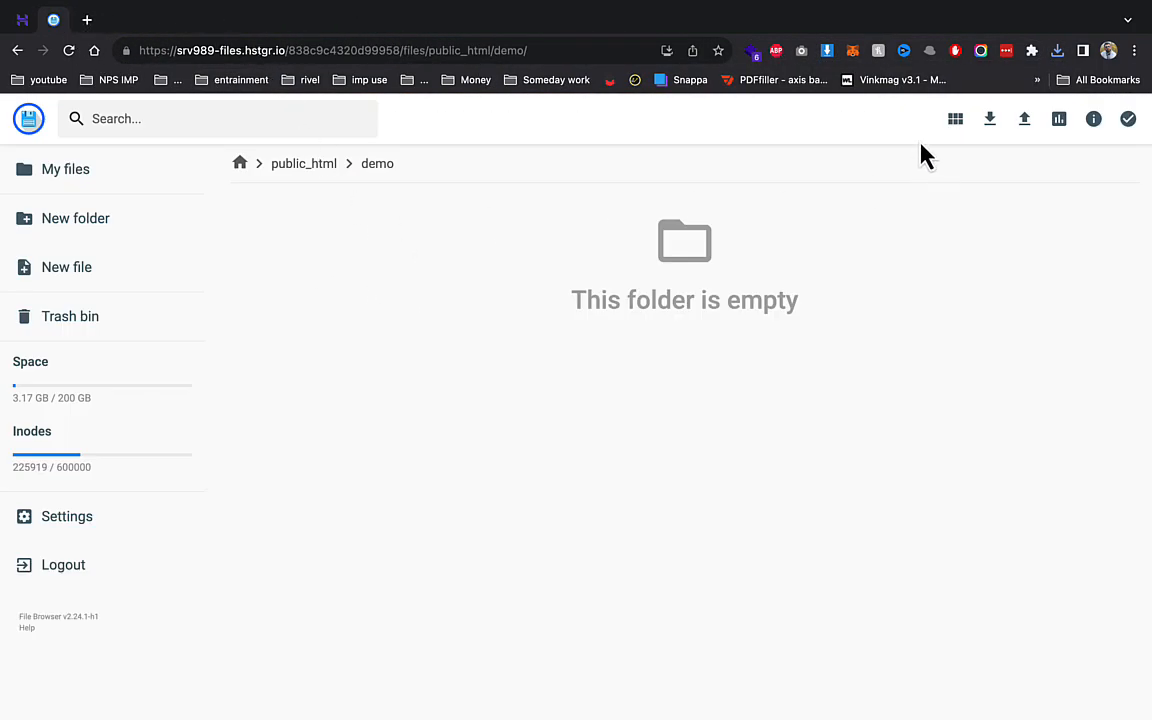
left_click(1024, 120)
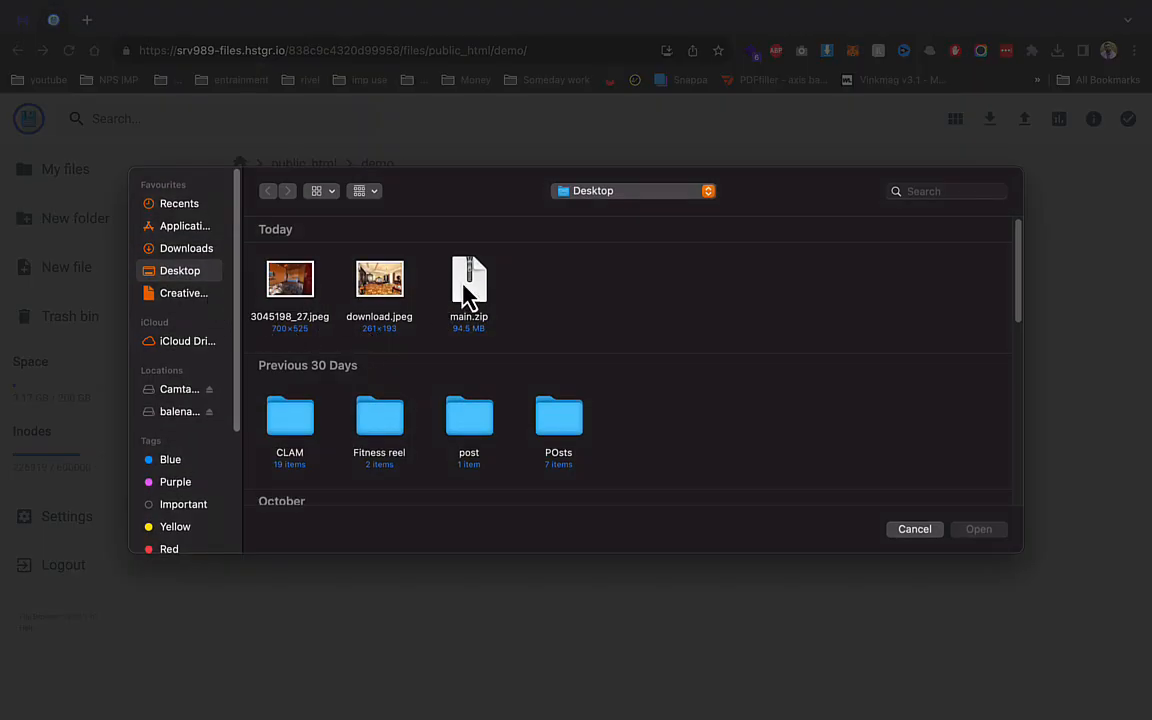
double_click(469, 285)
- Create the demo1 MySQL database and user, then return to the uploaded main.zip in the file manager
left_click(27, 30)
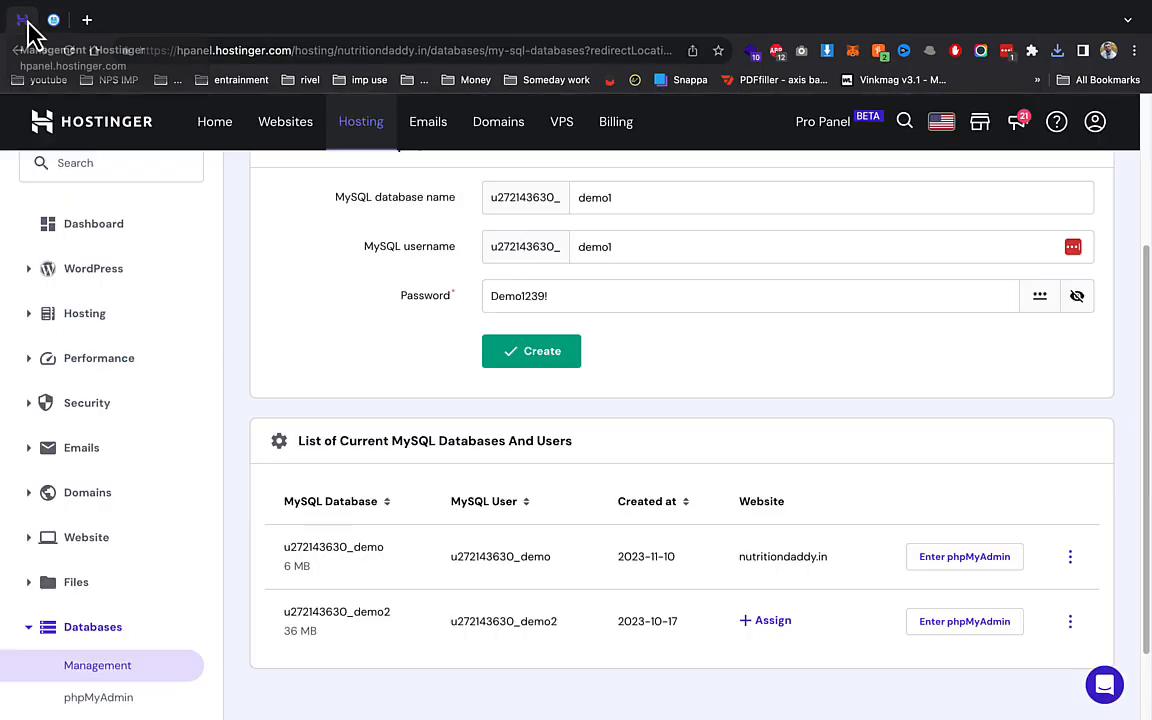
scroll(404, 386, "up", 5)
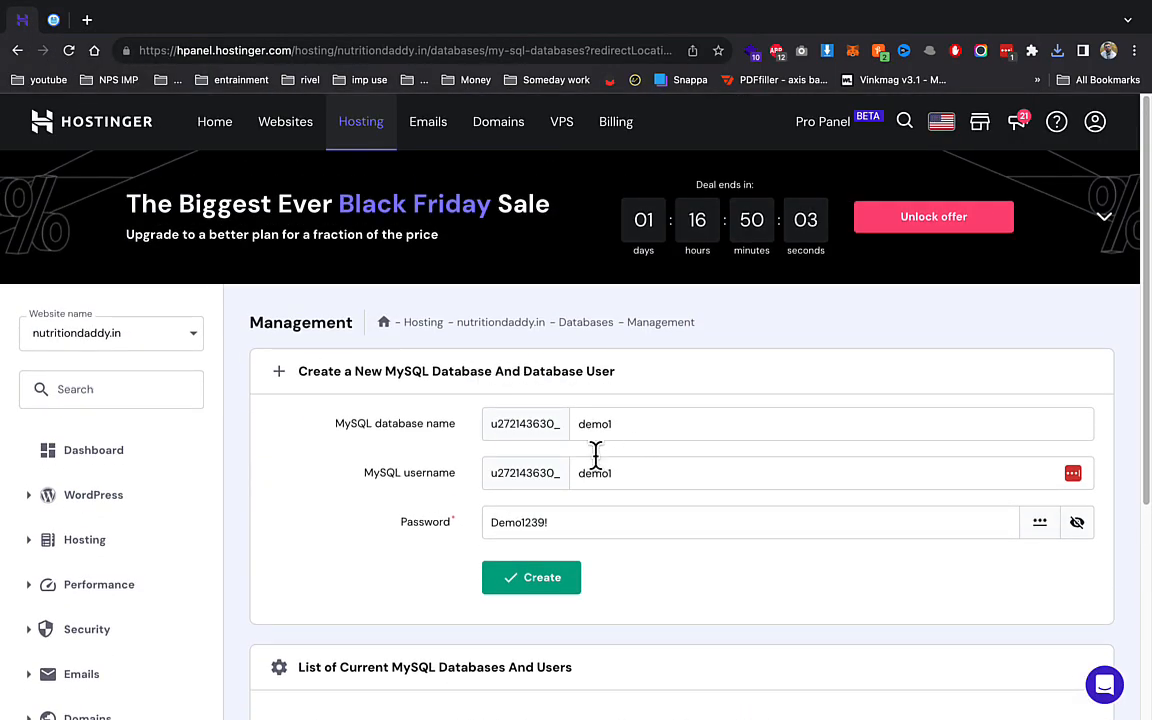
left_click(541, 585)
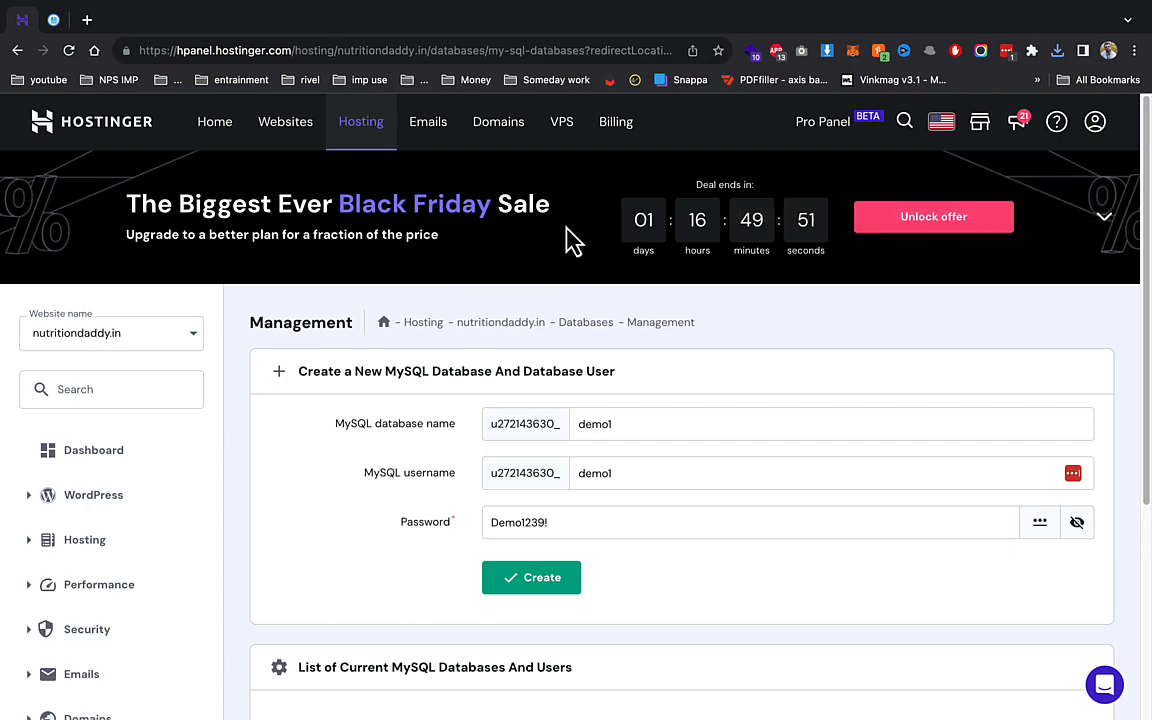
scroll(577, 322, "down", 5)
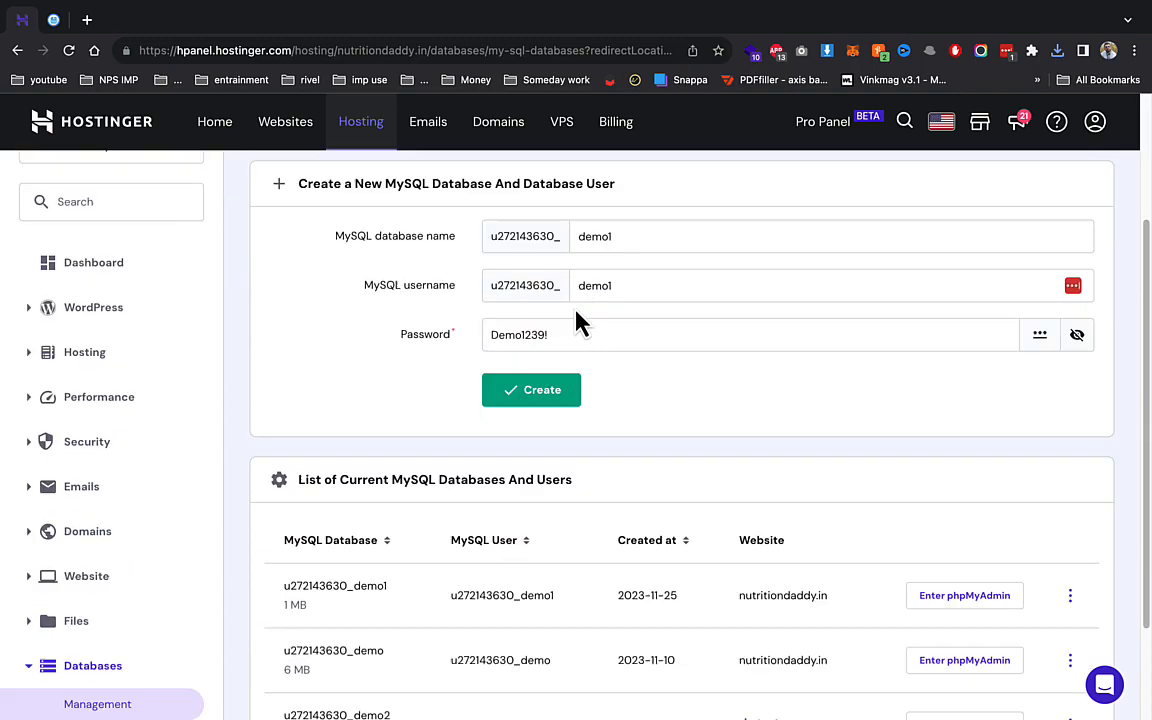
left_click(53, 20)
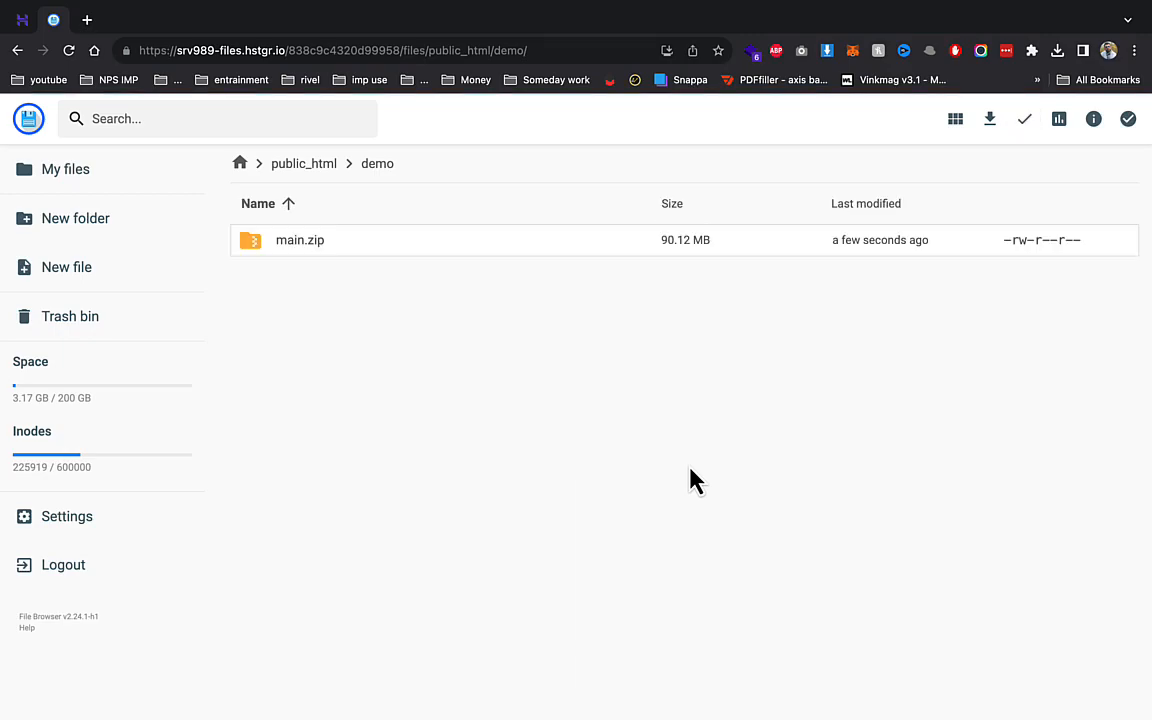
- Extract main.zip into the parent demo folder
right_click(338, 250)
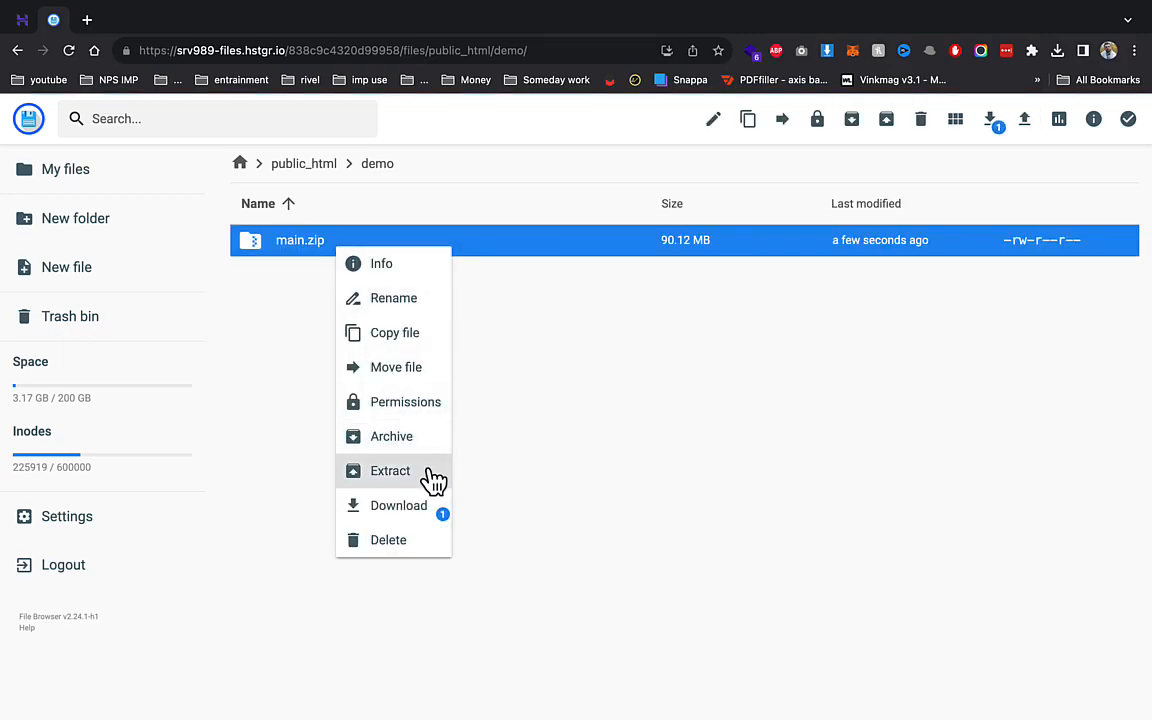
left_click(433, 478)
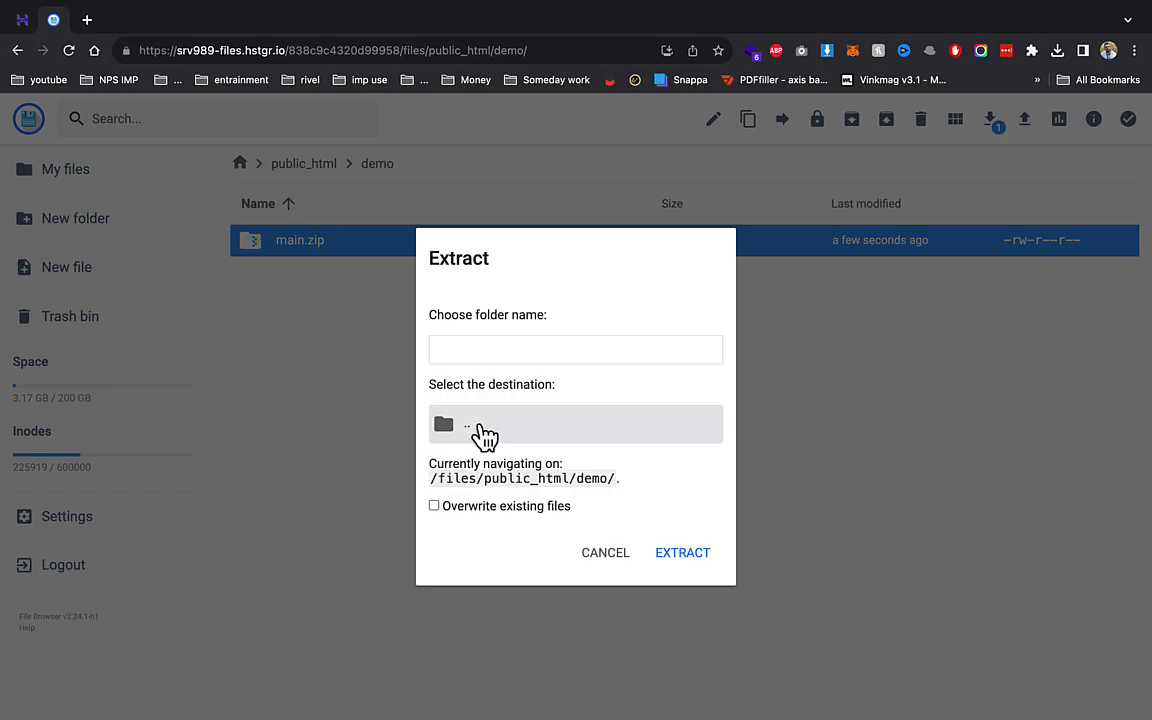
left_click(534, 348)
type("demo")
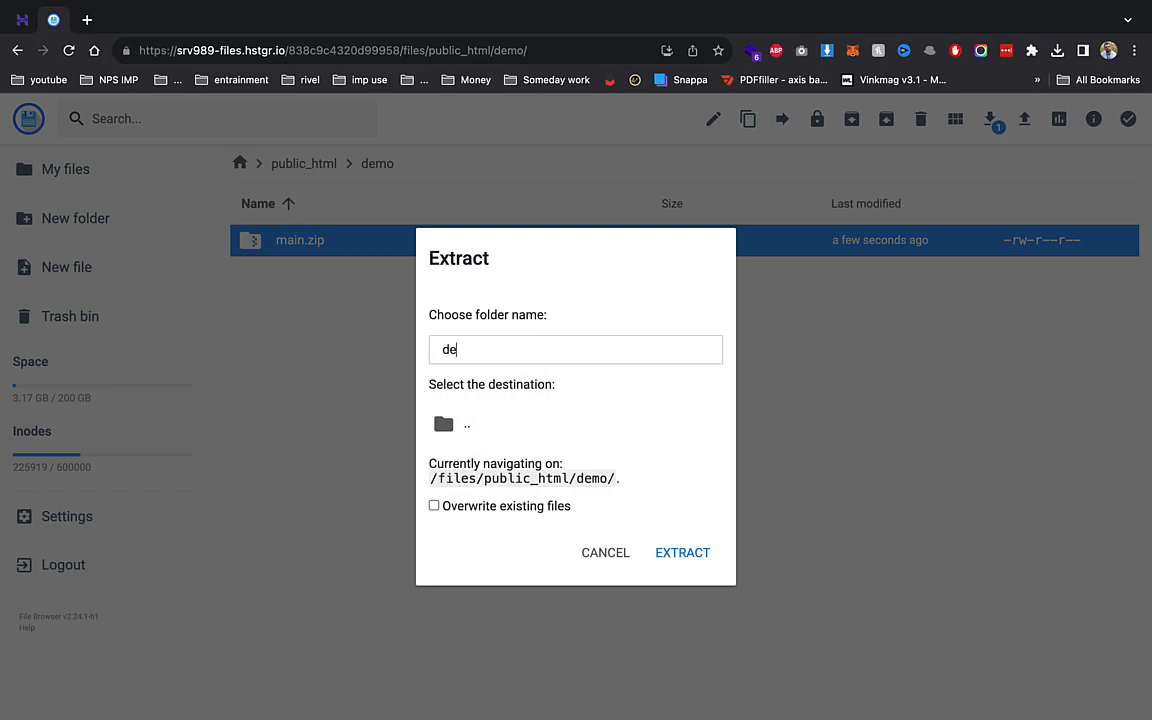
left_click(524, 424)
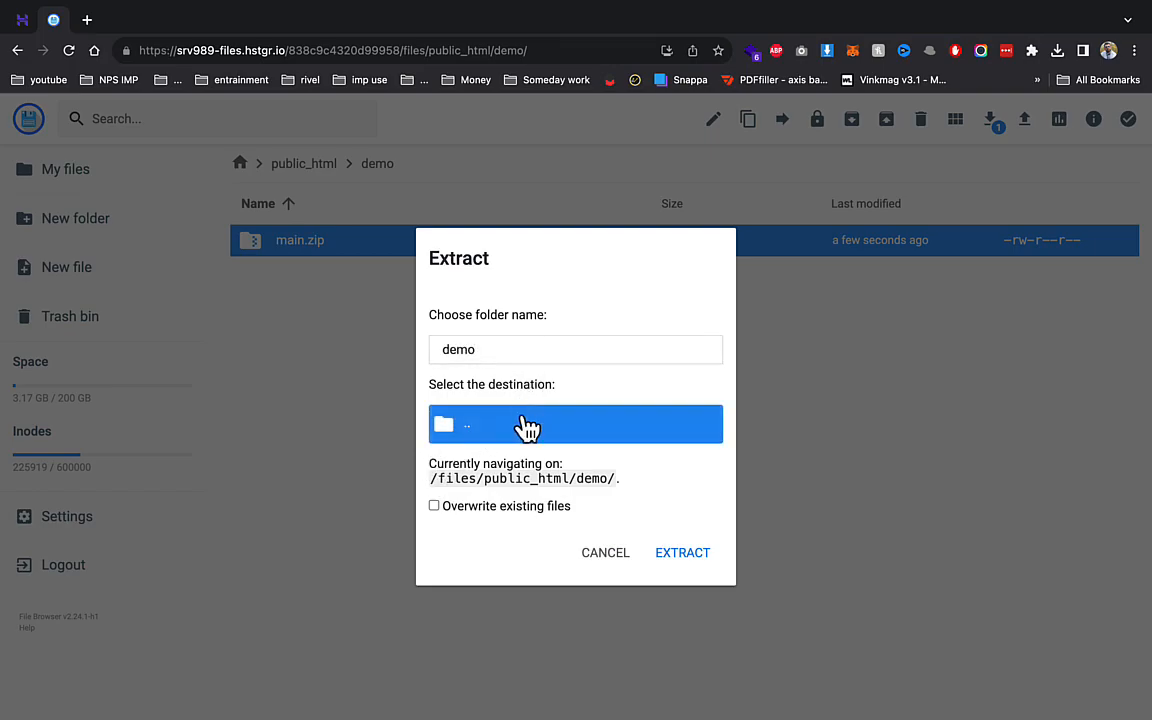
left_click(670, 553)
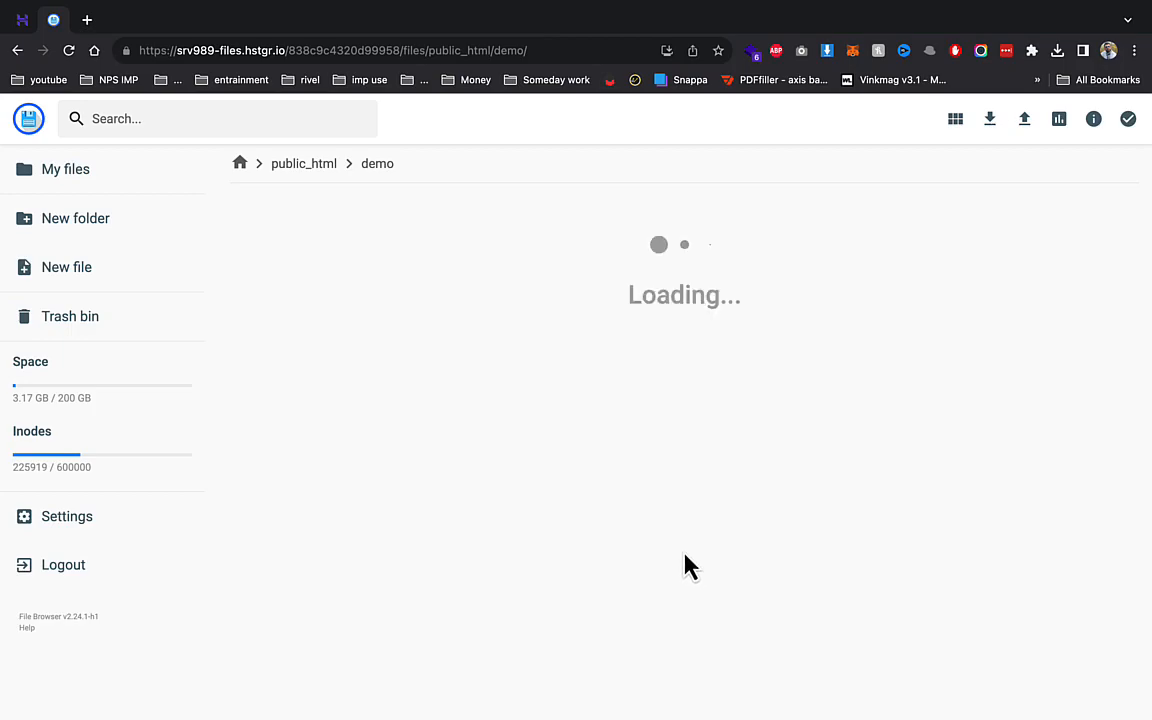
- Move everything inside the main folder up into demo
left_click(325, 255)
double_click(325, 256)
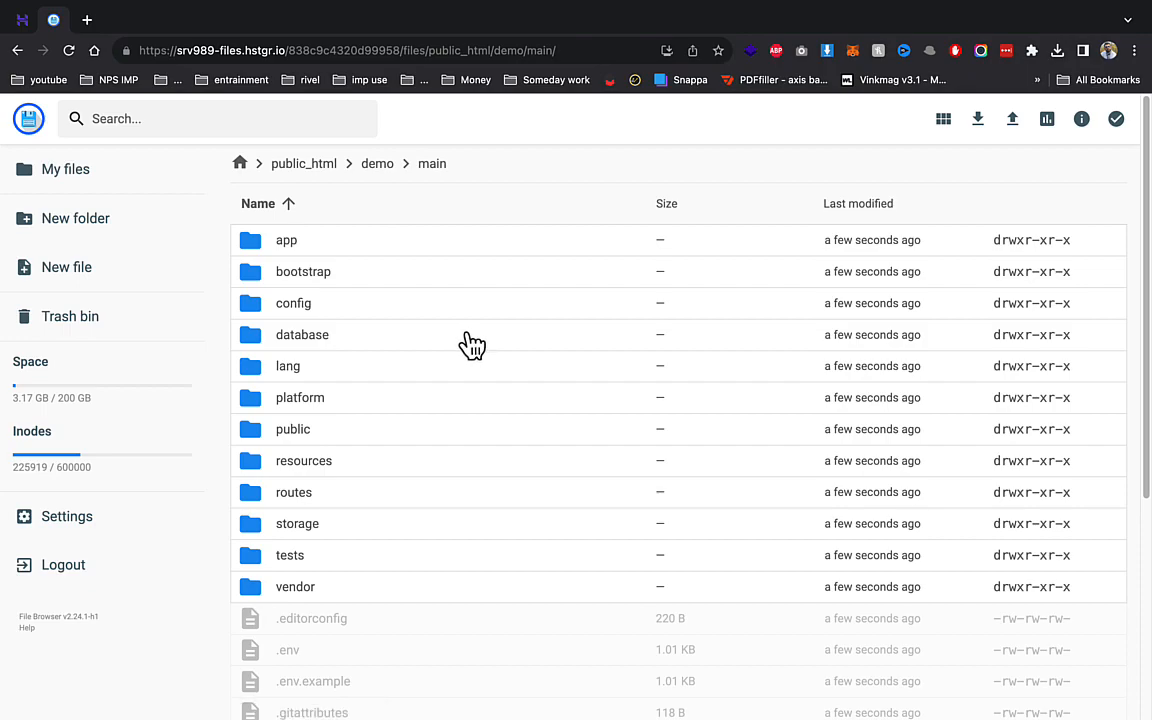
key("ctrl+a")
left_click(839, 119)
left_click(590, 245)
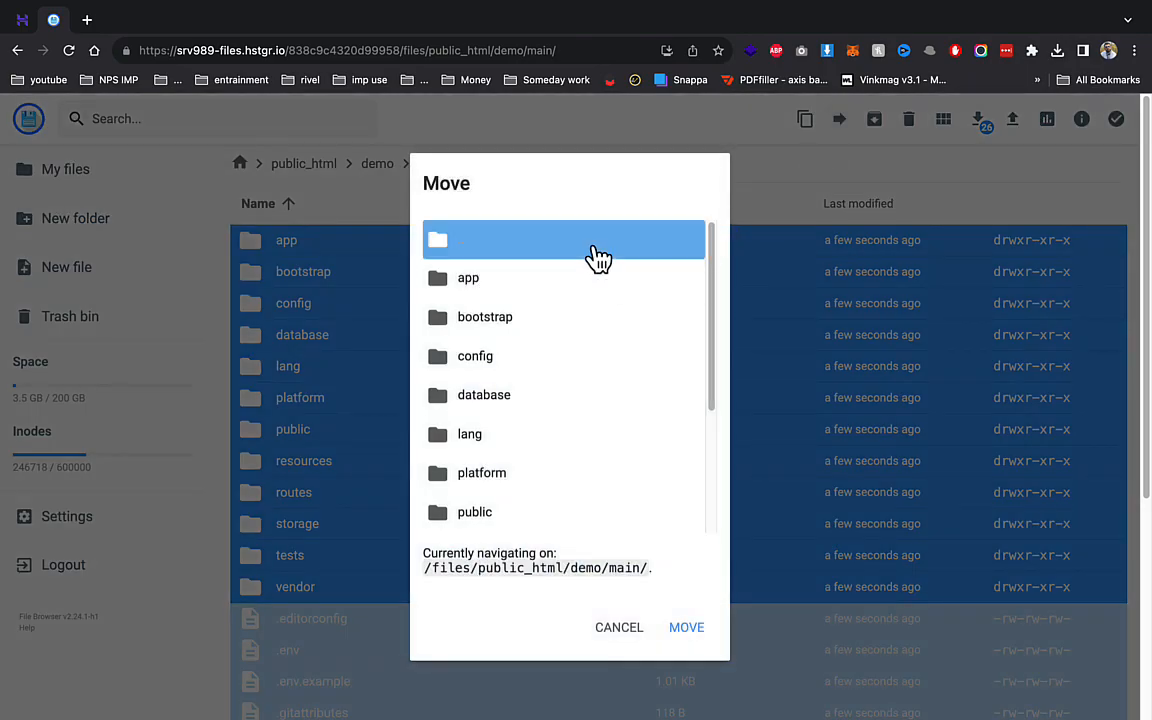
left_click(686, 627)
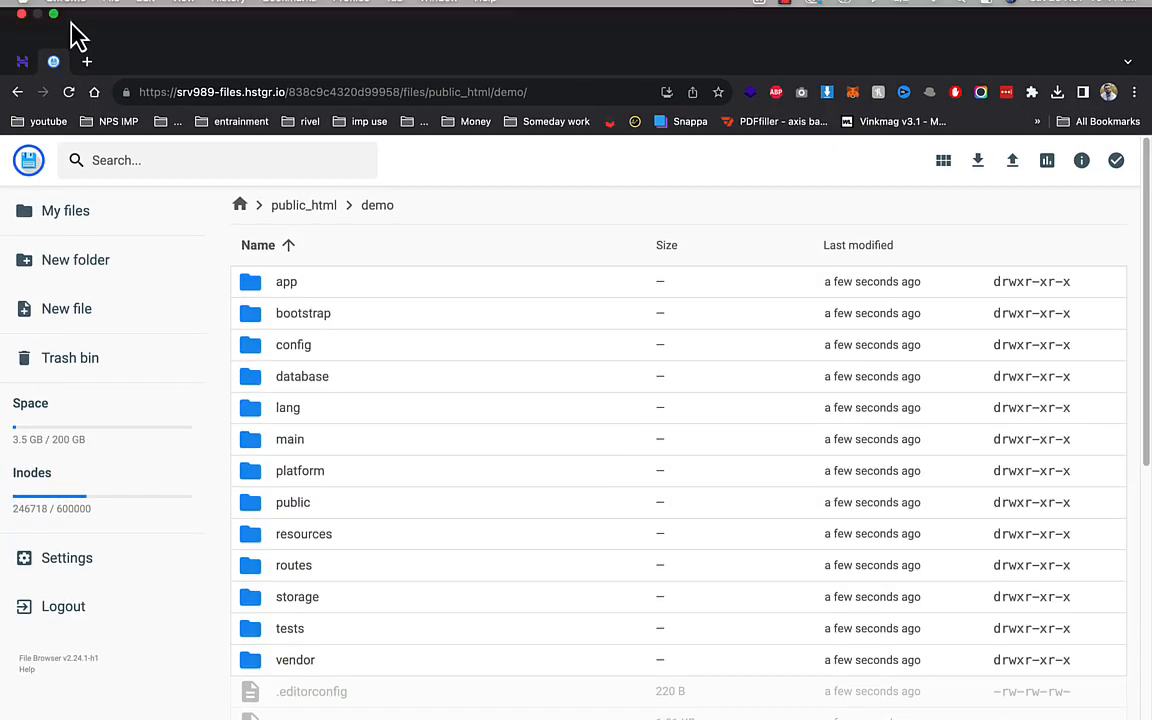
- Load demo.nutritiondaddy.in/install in a new tab
left_click(87, 61)
type("de")
key("Return")
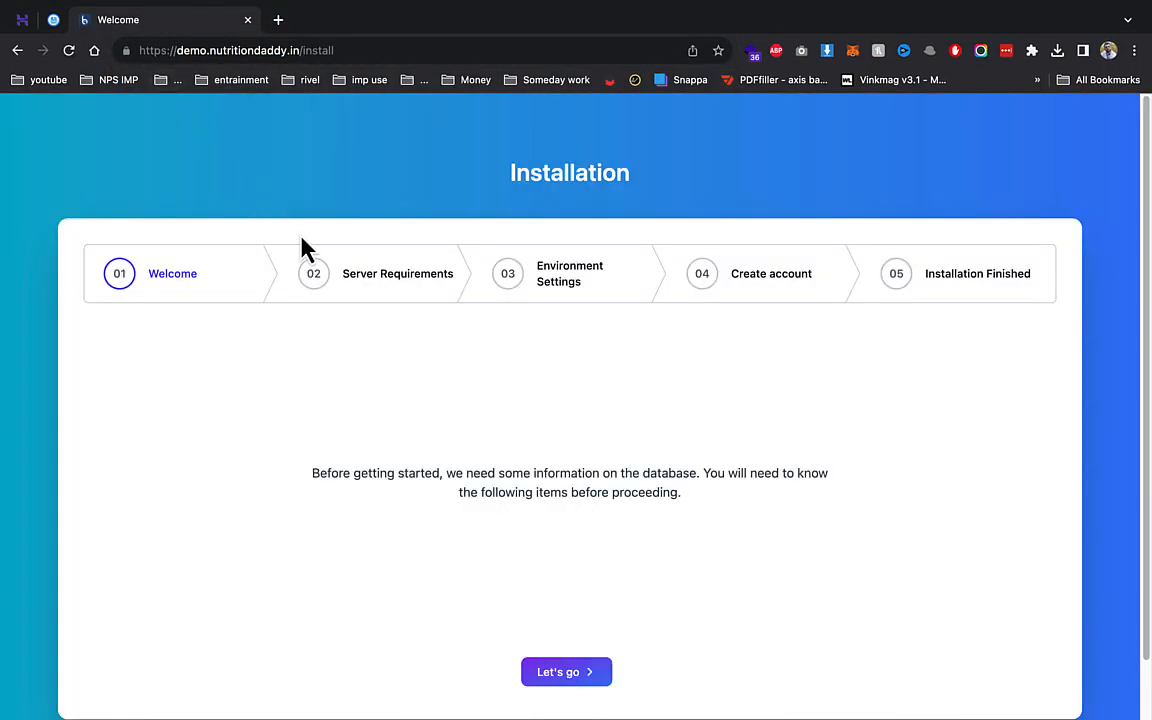
- Start the installer wizard and set the database host to localhost
scroll(563, 583, "down", 2)
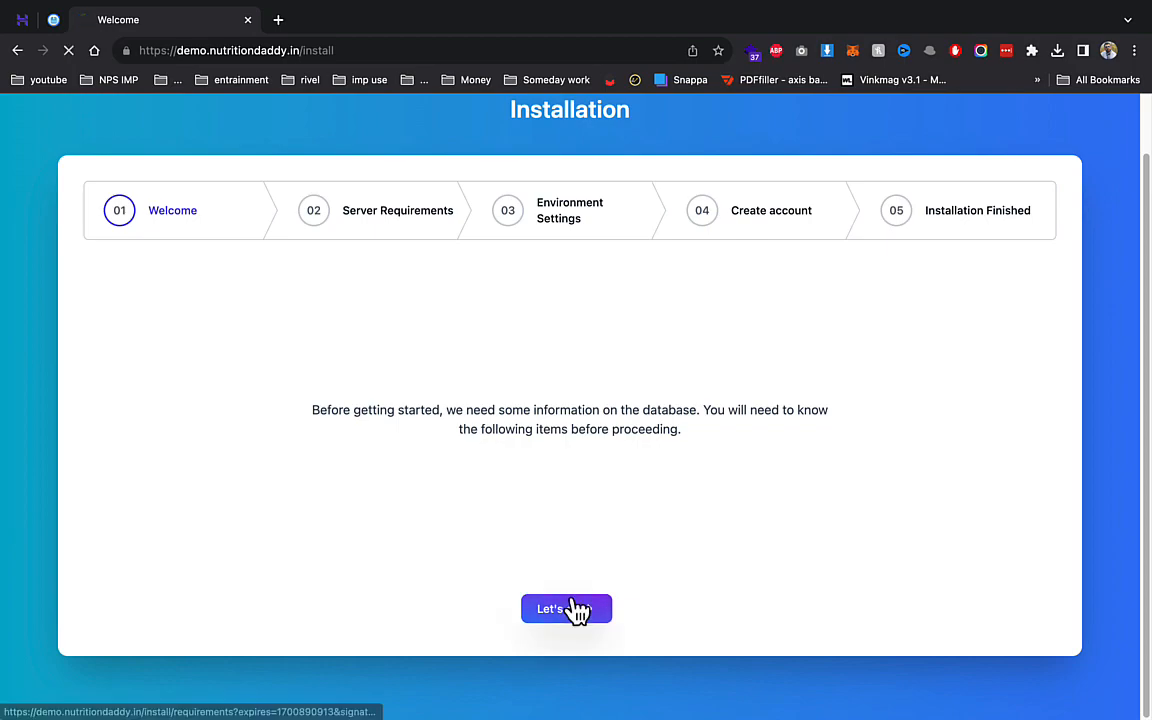
left_click(574, 610)
scroll(569, 560, "down", 10)
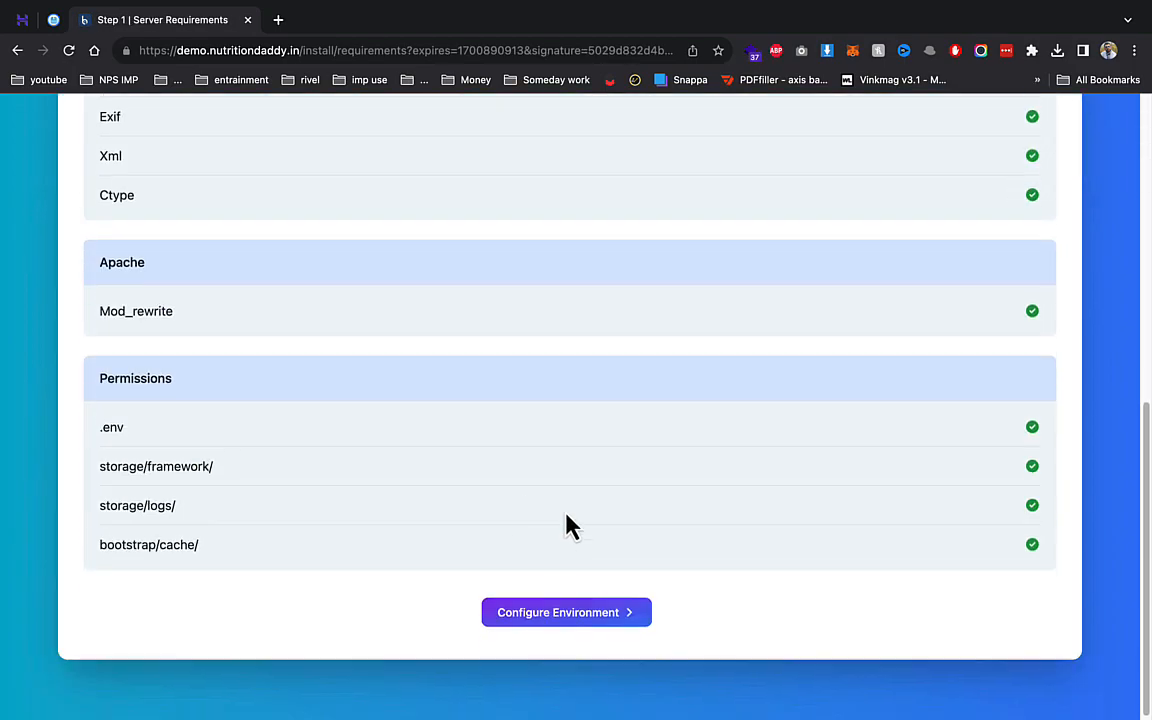
left_click(608, 609)
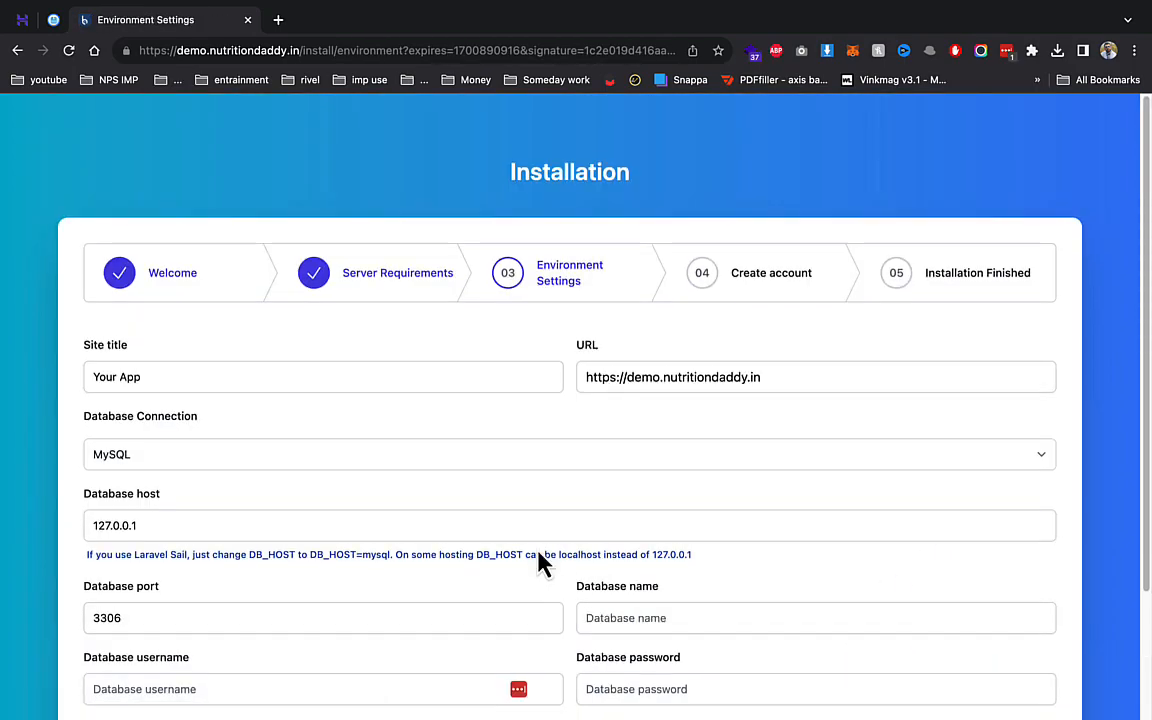
left_click(317, 512)
triple_click(317, 512)
type("lo")
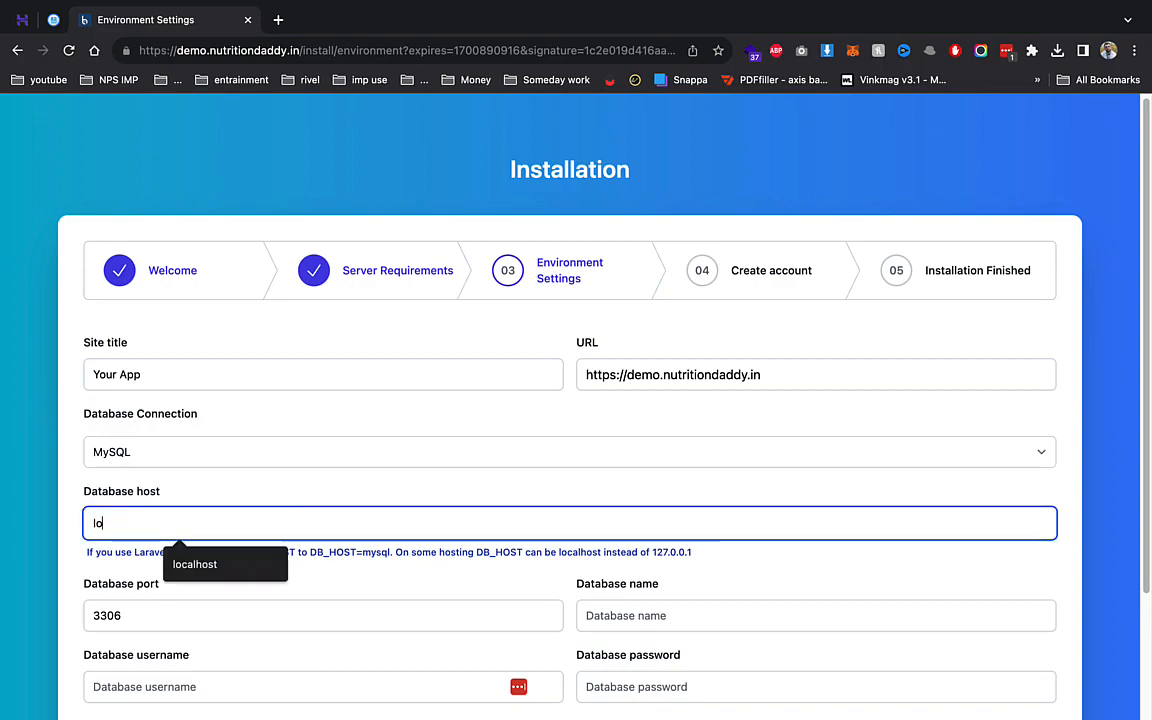
key("Down")
key("Return")
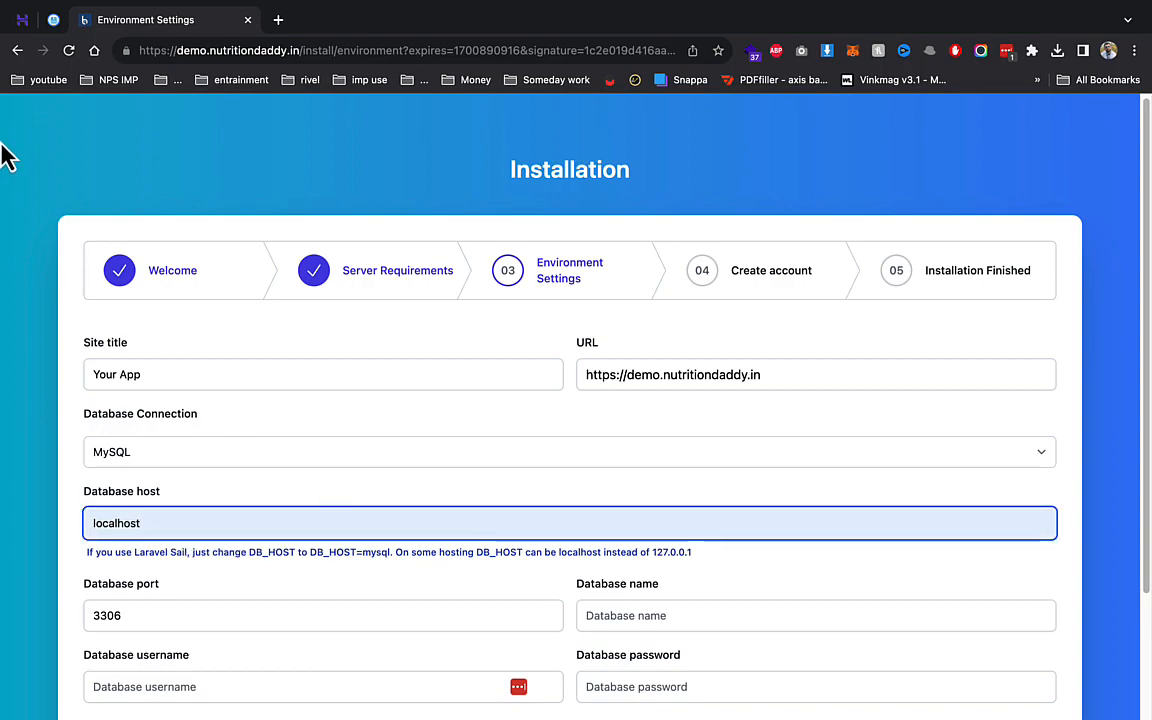
- Copy the demo1 database name from hPanel, fill in name, user and password, and install
left_click(50, 20)
left_click(22, 20)
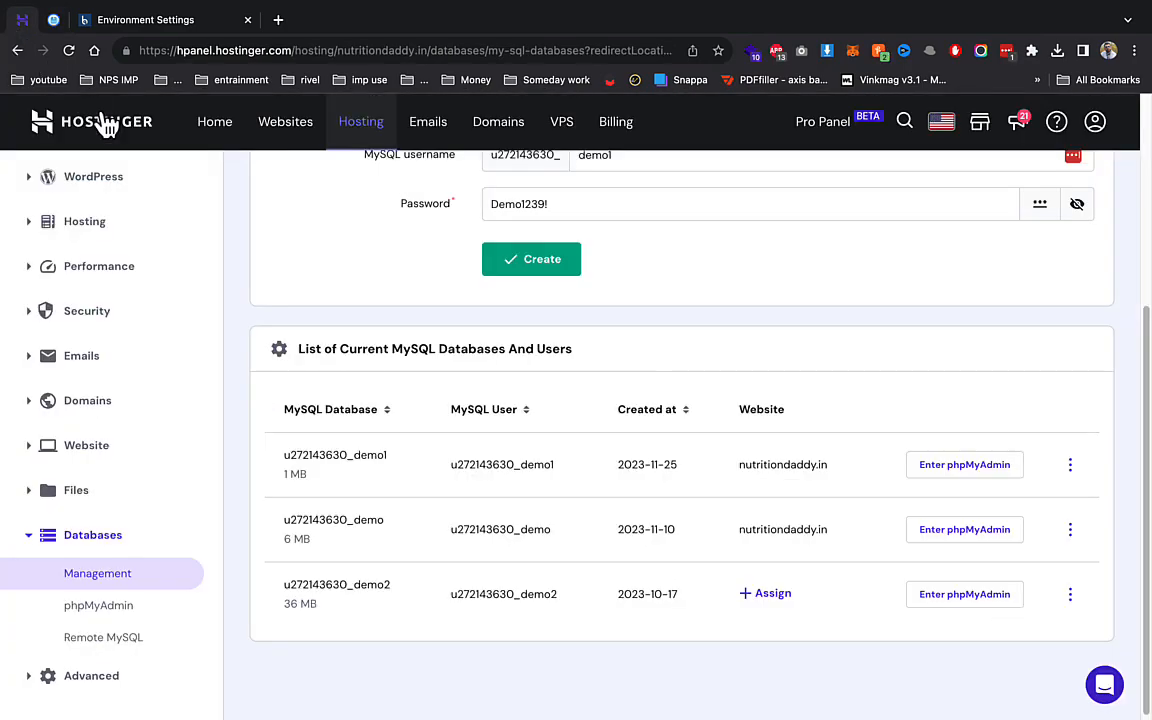
double_click(357, 454)
left_click(150, 20)
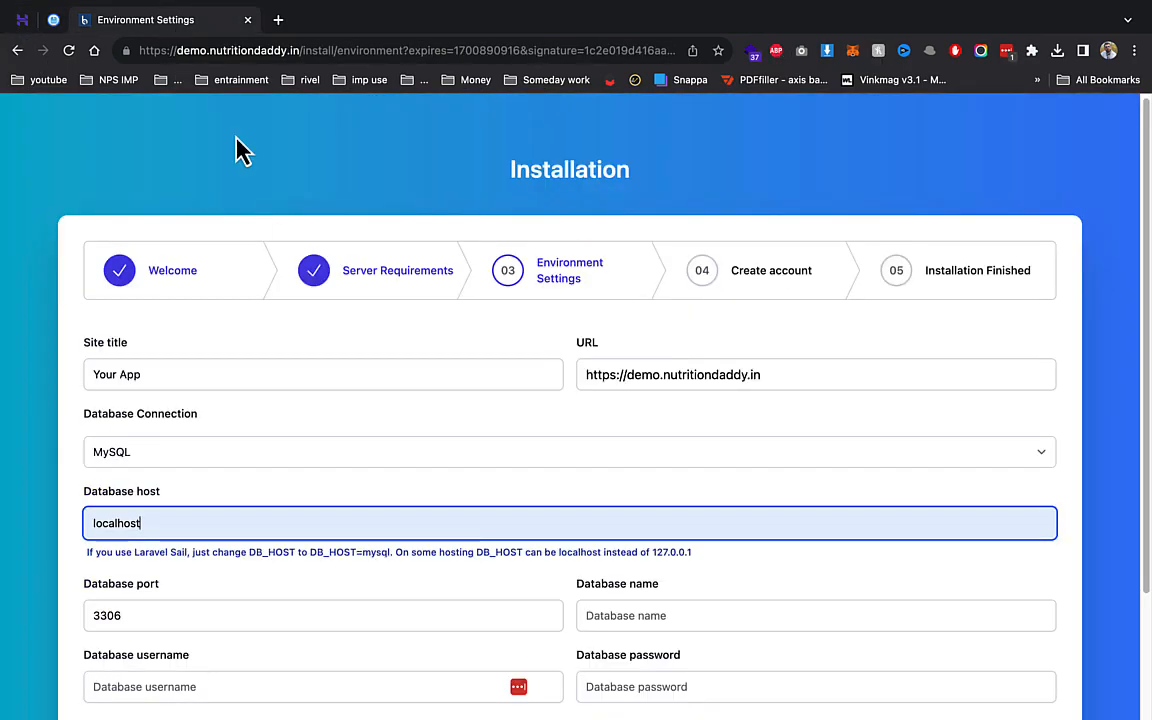
scroll(545, 394, "down", 3)
left_click(645, 466)
left_click(715, 530)
left_click(342, 531)
left_click(220, 599)
left_click(632, 533)
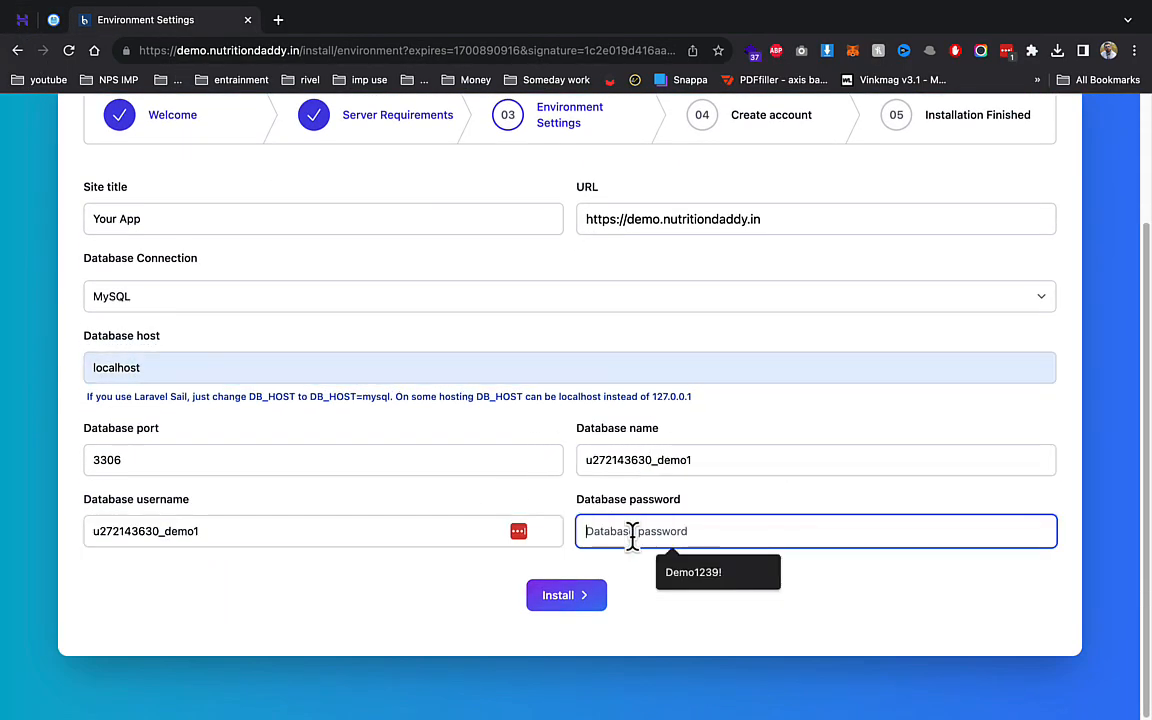
left_click(700, 572)
left_click(583, 608)
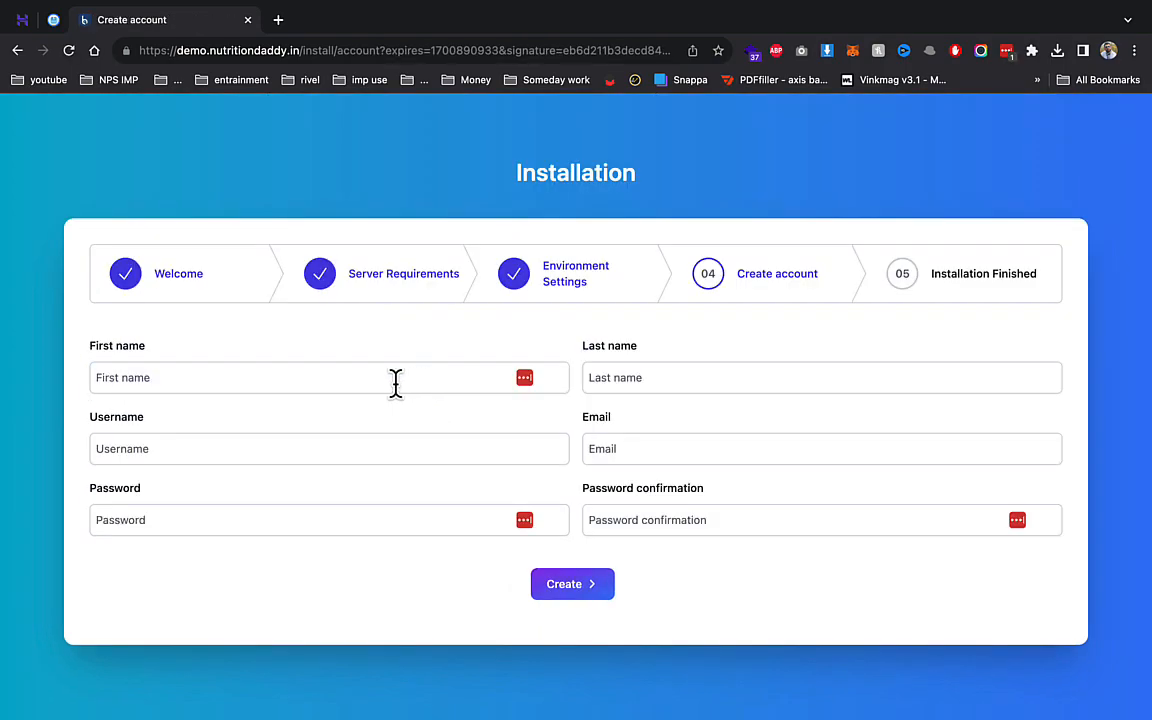
- Enter the admin's first and last name, username admin, e-mail and password, and submit
left_click(396, 382)
type("rohit")
key("Tab")
type("so")
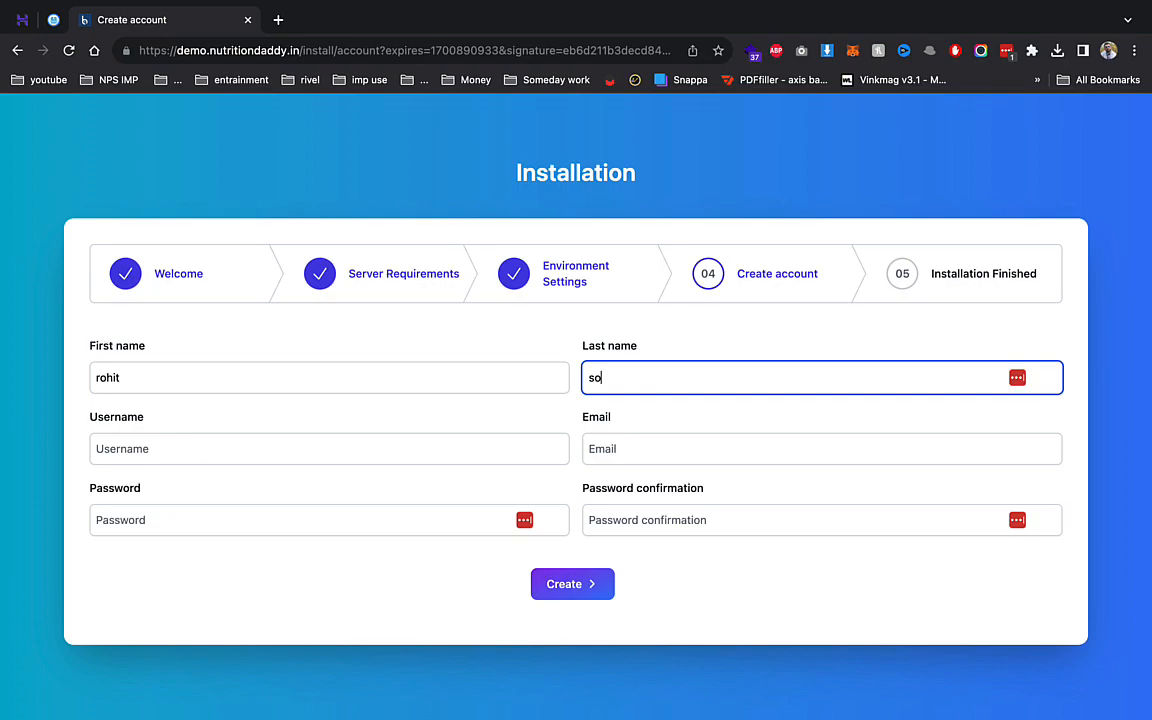
type("mi")
key("Tab")
type("admin")
key("Tab")
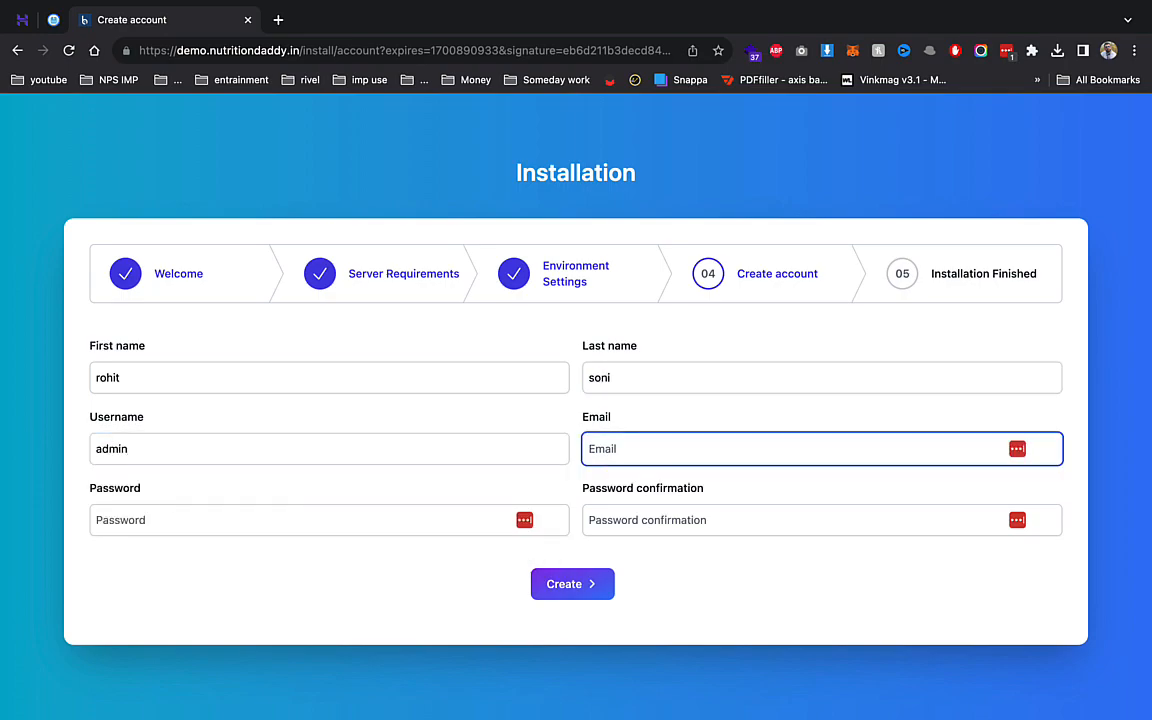
key("Tab")
type("••••••")
key("Tab")
type("•••••••")
key("Return")
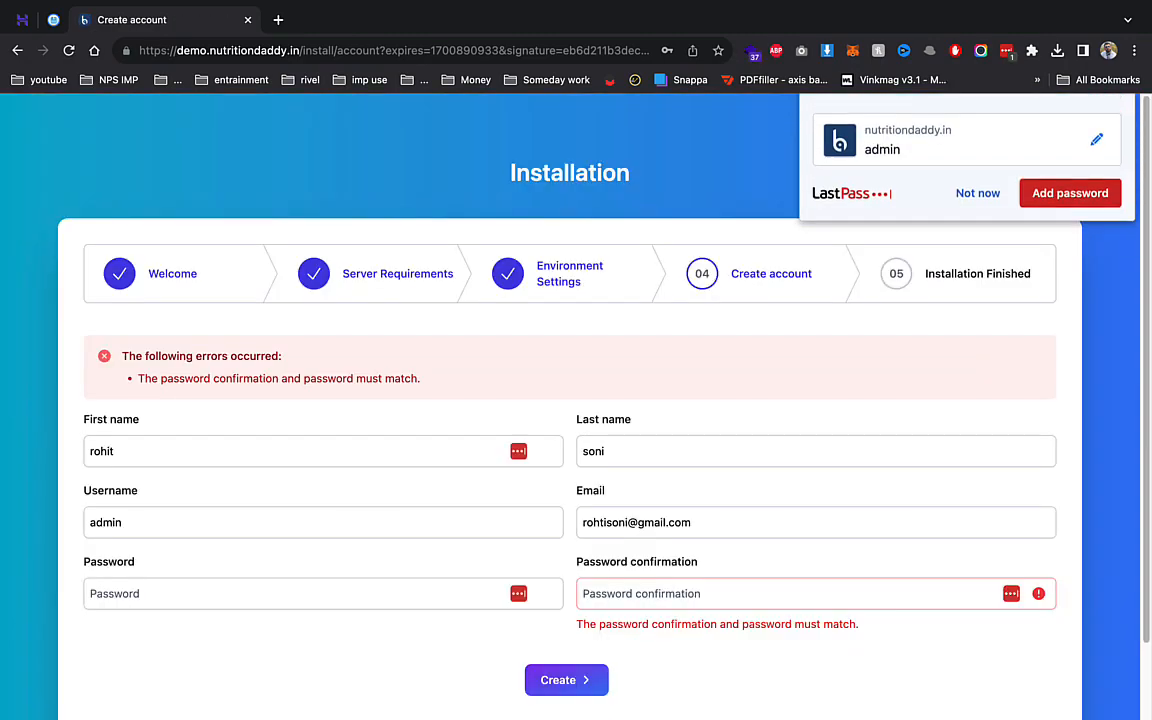
left_click(1000, 237)
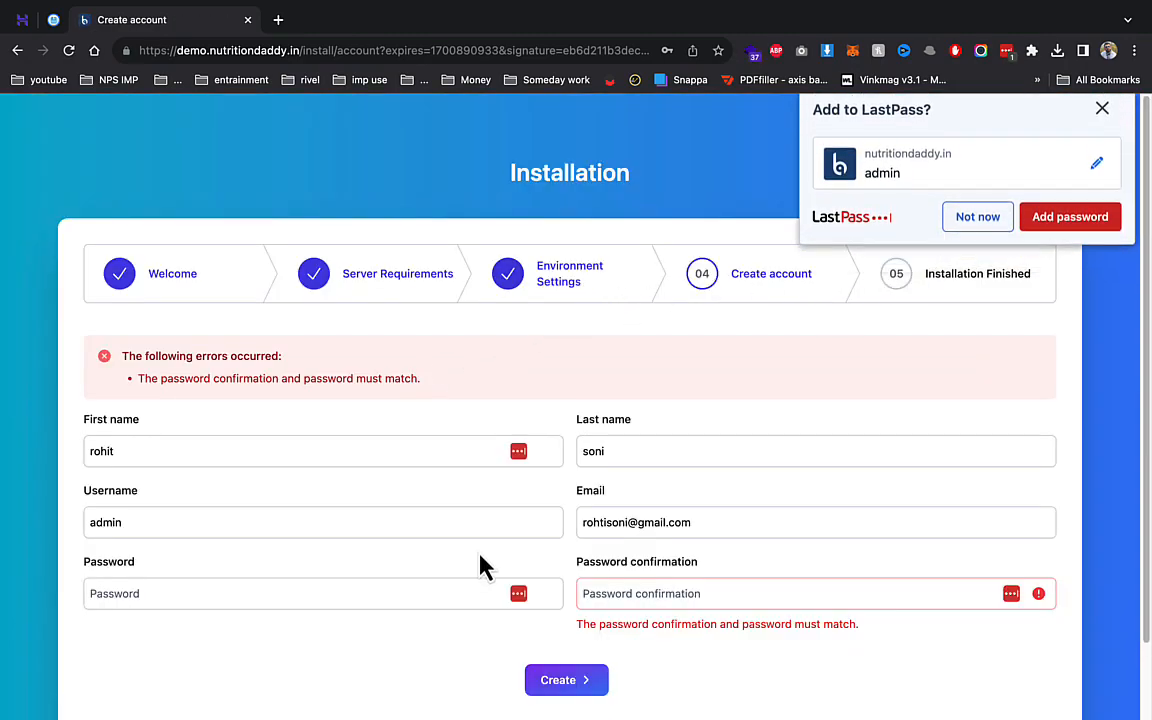
- Re-enter the matching password and confirmation, resubmit, and exit the installer to the admin sign-in
left_click(363, 586)
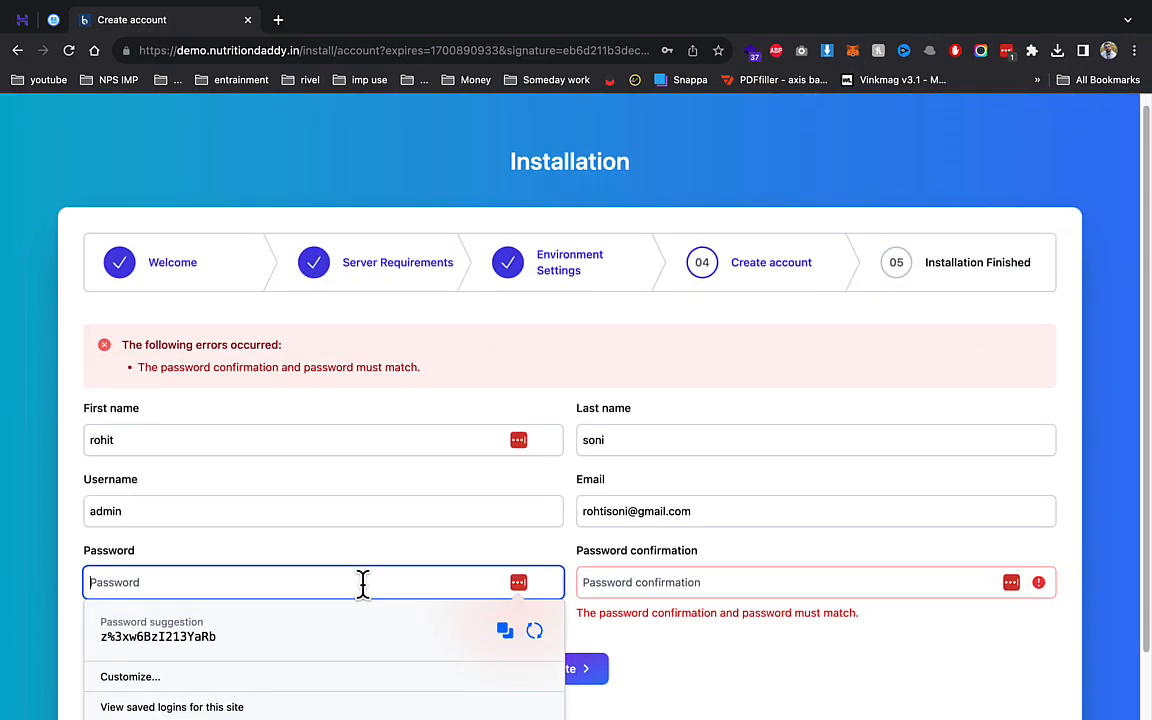
type("••••••••")
key("Tab")
type("••")
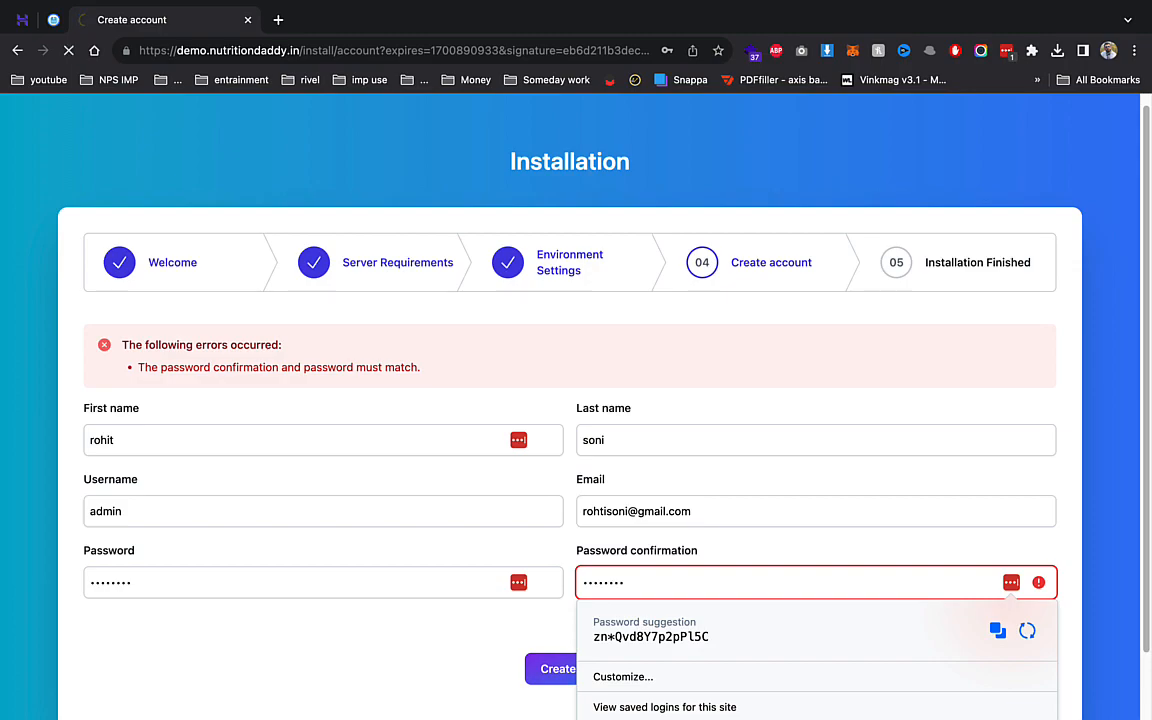
key("Return")
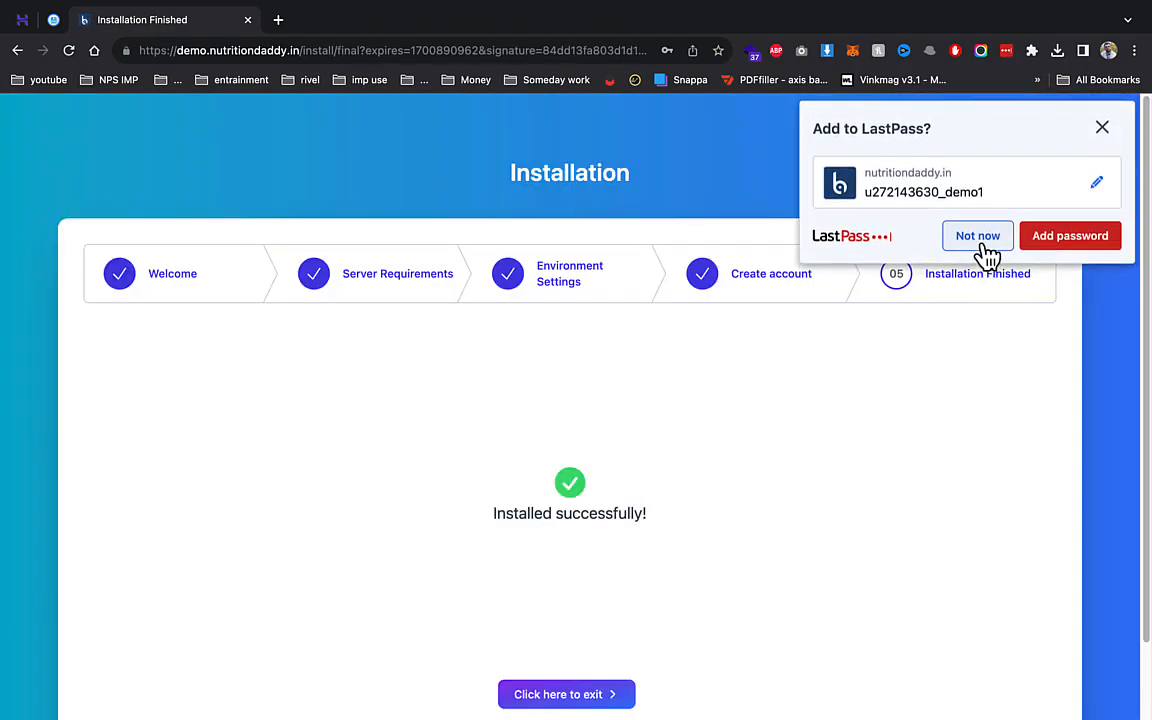
left_click(984, 241)
left_click(588, 700)
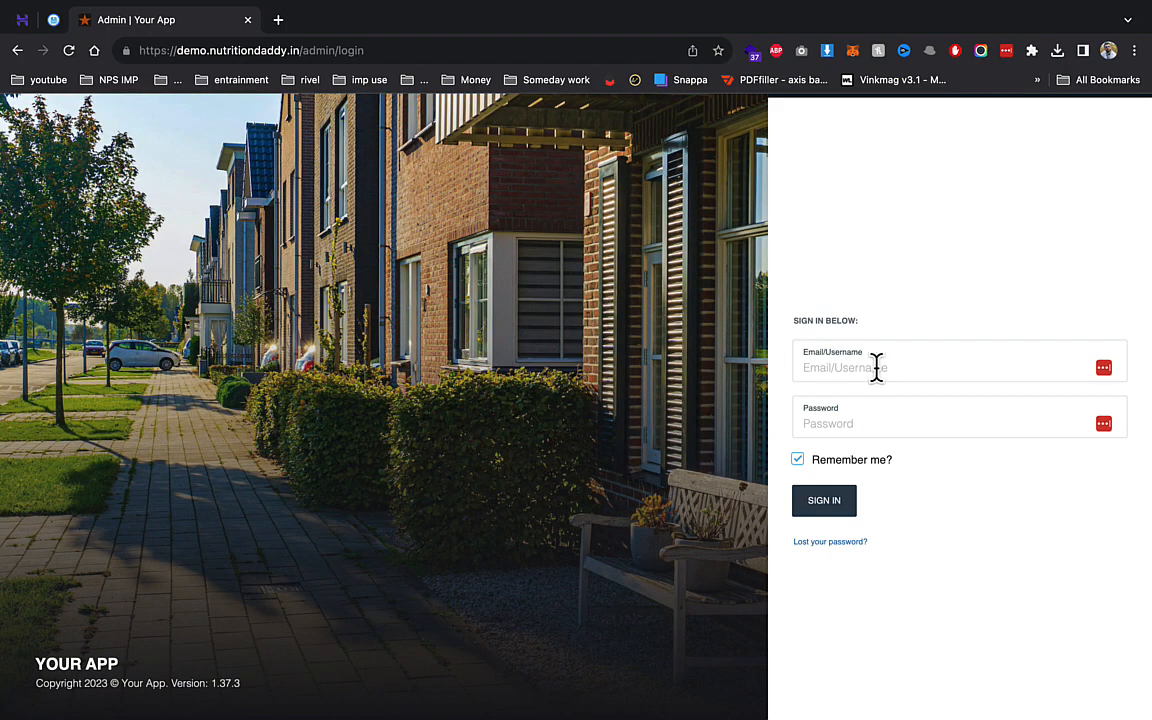
- Sign in as admin and open the Hotel Miranda public website in a new tab
left_click(876, 367)
type("admin")
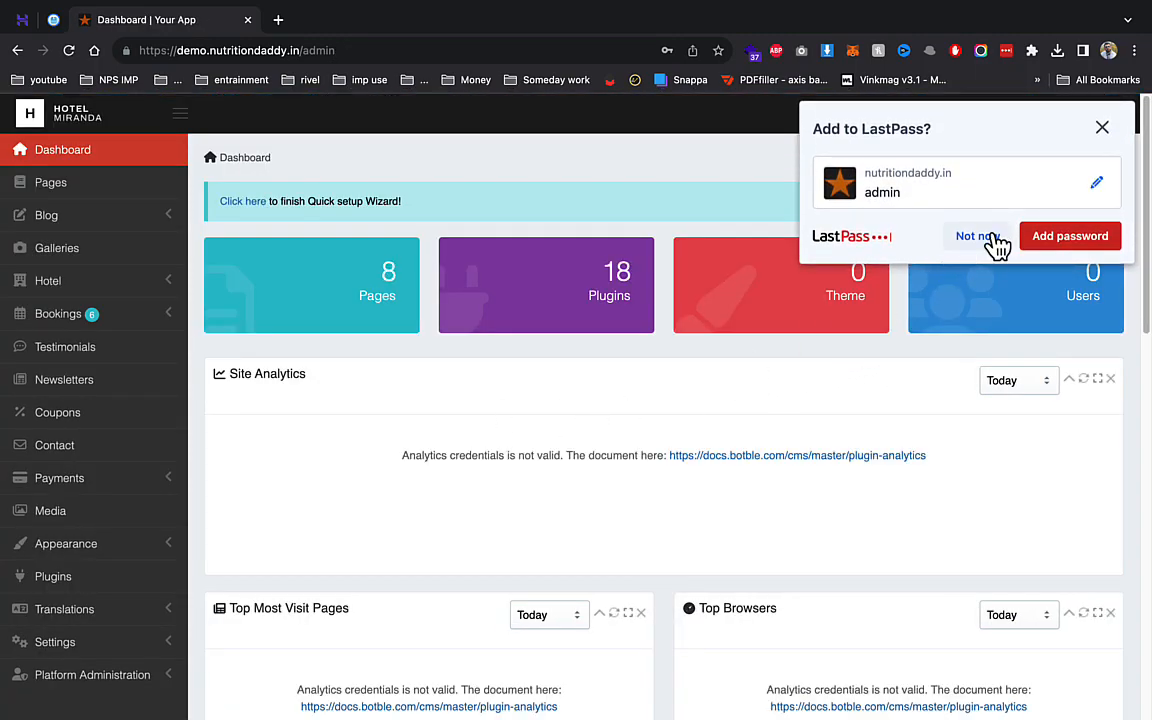
right_click(880, 115)
left_click(910, 117)
left_click(325, 22)
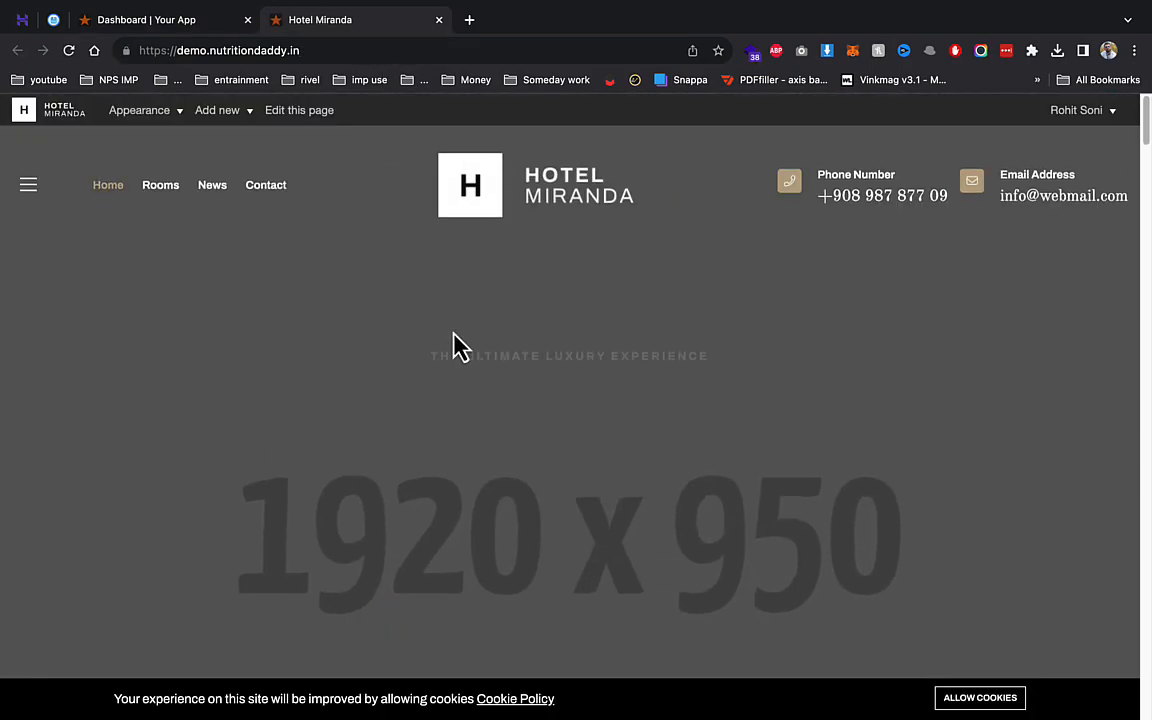
scroll(818, 406, "down", 10)
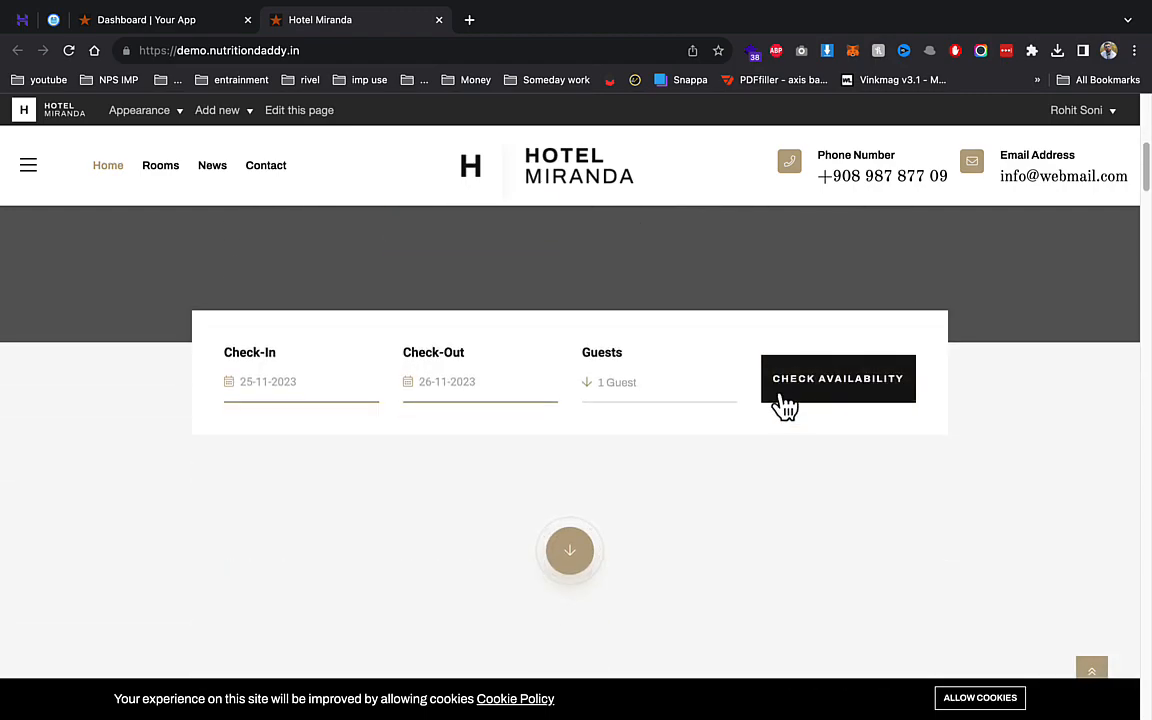
scroll(686, 389, "down", 6)
scroll(688, 393, "up", 5)
scroll(688, 393, "down", 7)
scroll(686, 404, "down", 10)
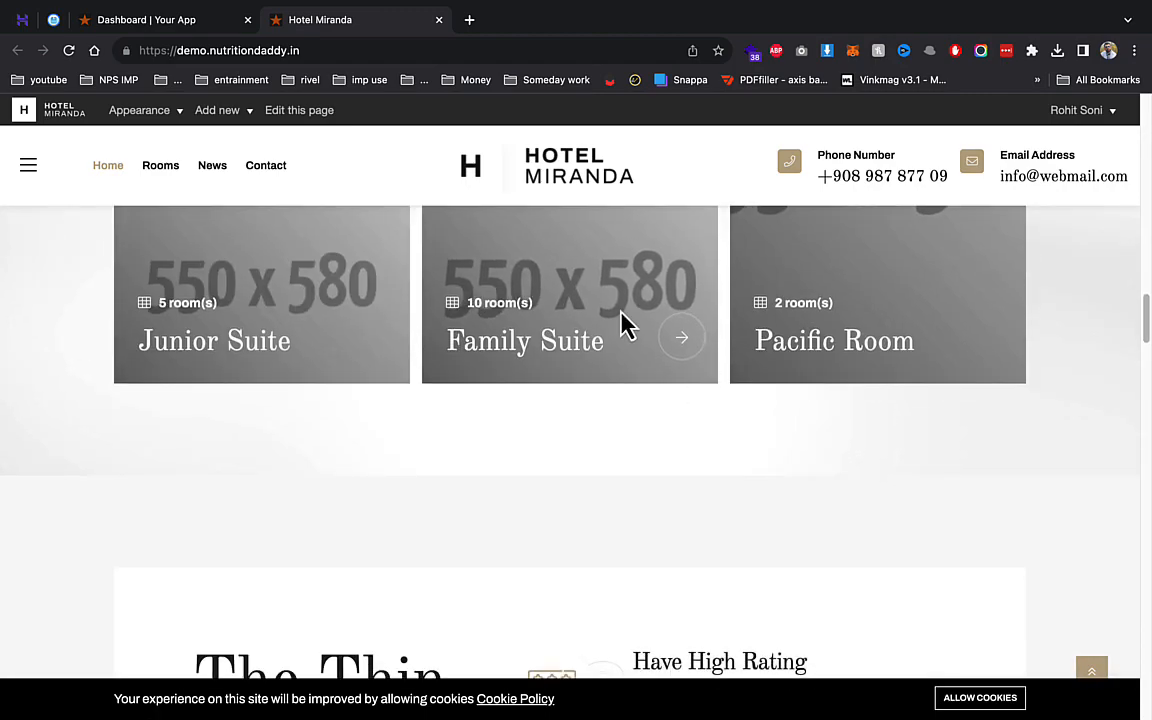
scroll(540, 290, "up", 1)
scroll(475, 245, "up", 6)
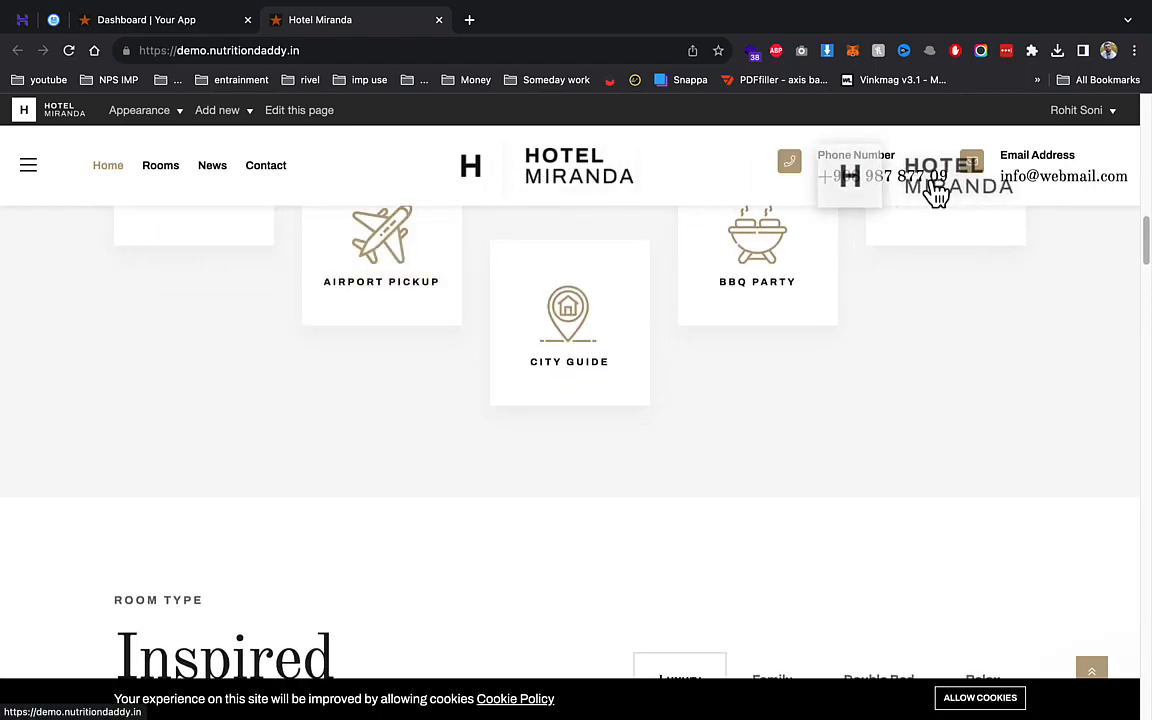
scroll(700, 230, "up", 10)
mouse_move(170, 128)
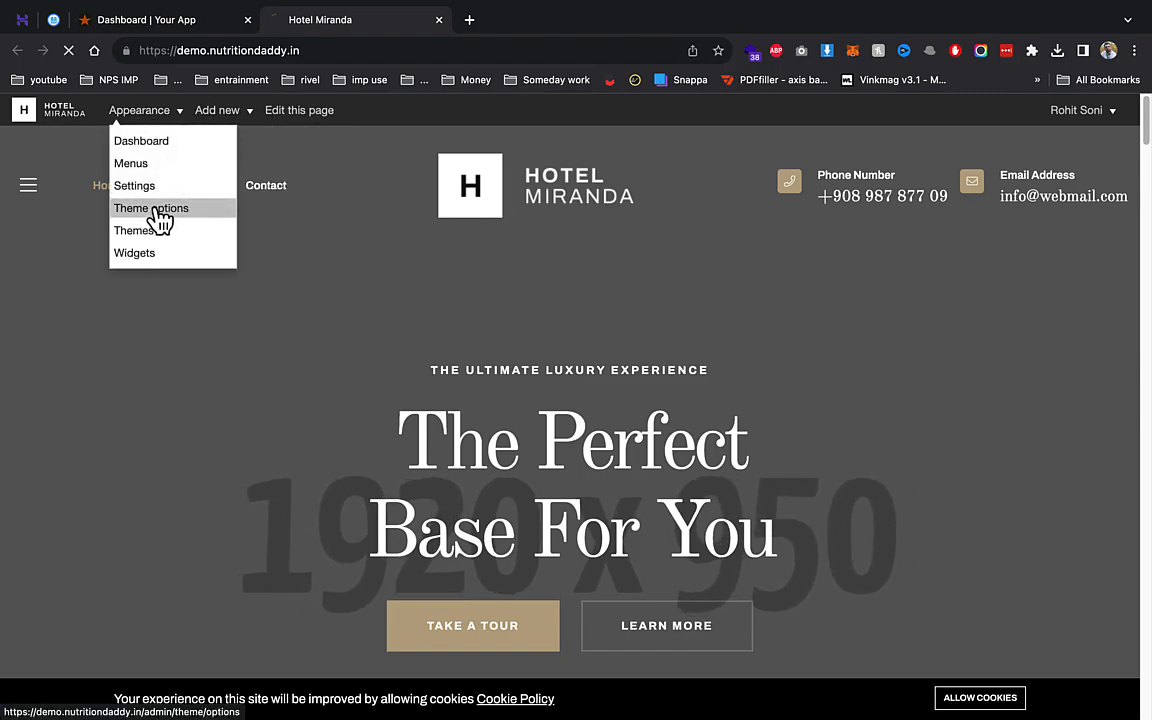
- Open Theme options and scroll the General settings from site title Hotel Miranda down to the banner images
left_click(154, 219)
left_click(330, 326)
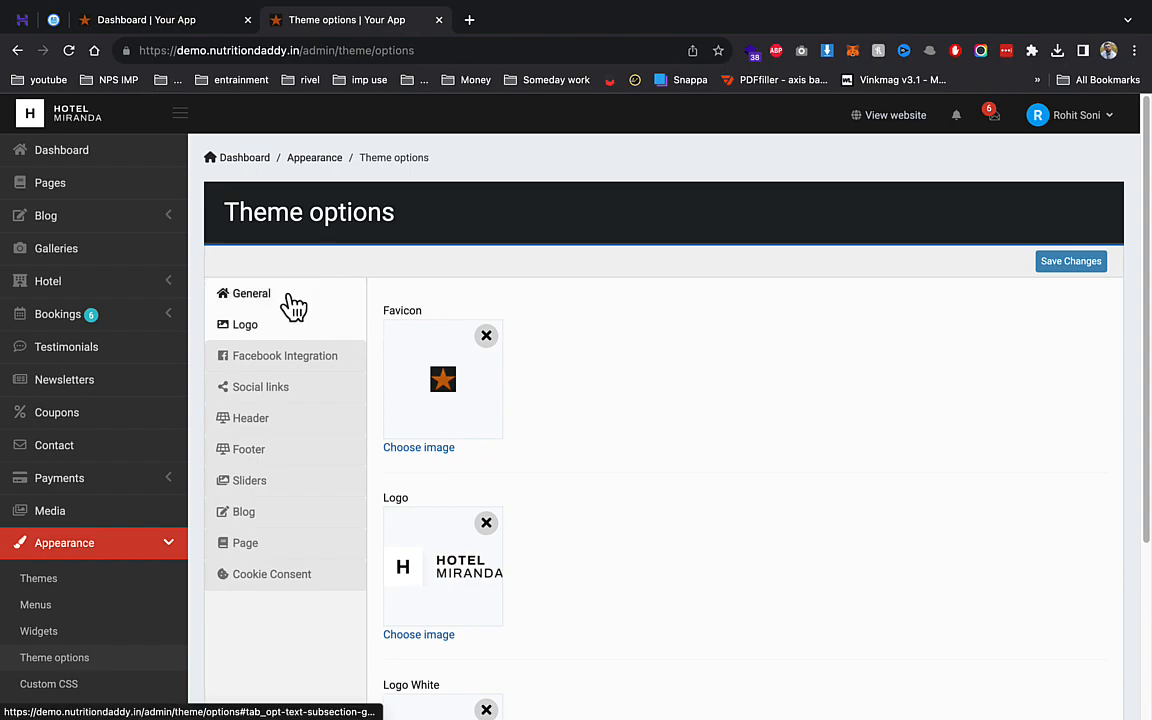
left_click(293, 305)
left_click(419, 330)
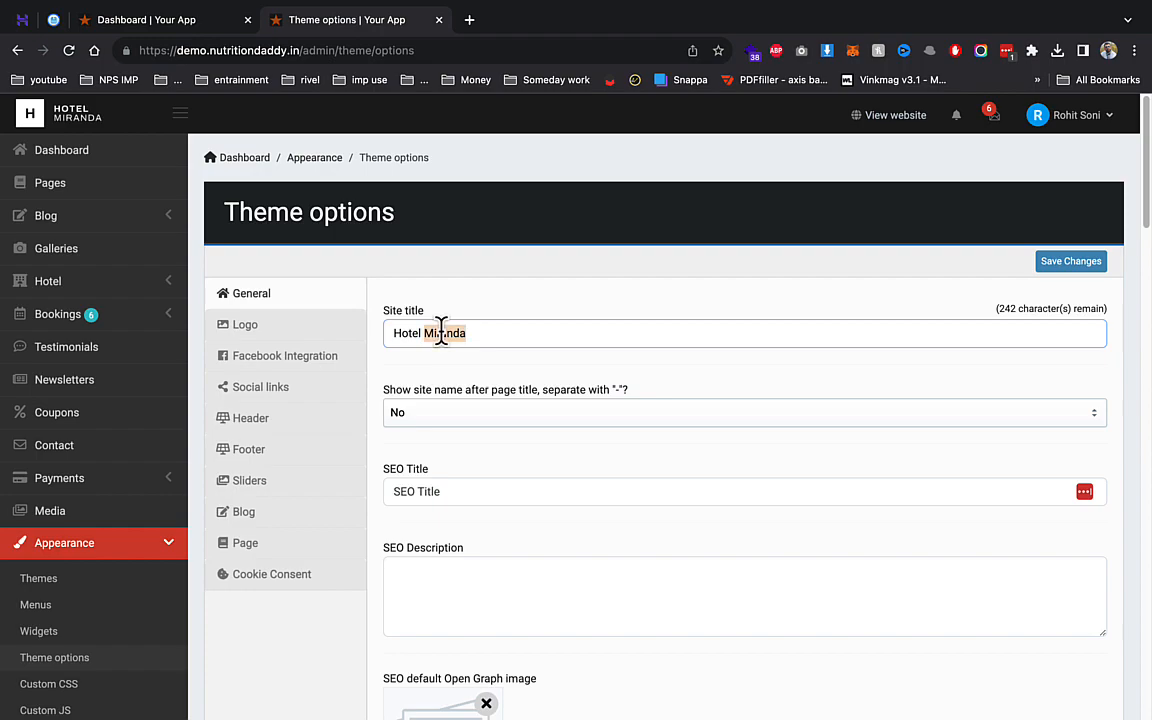
scroll(441, 340, "down", 5)
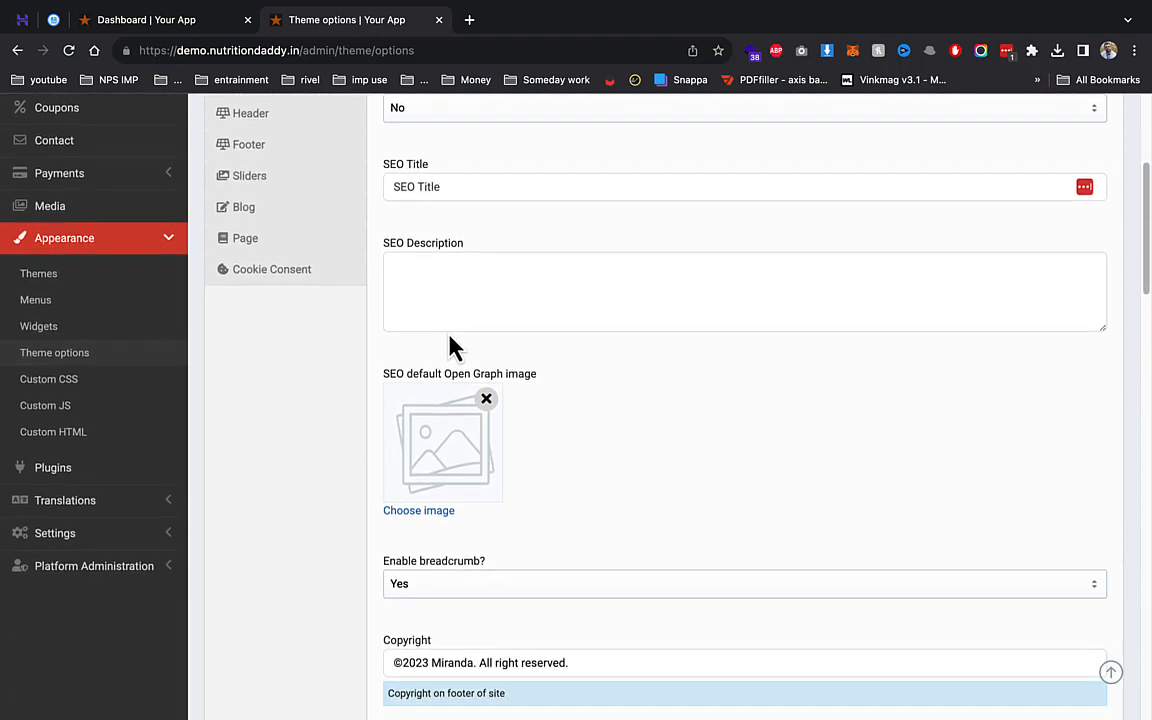
scroll(406, 478, "down", 4)
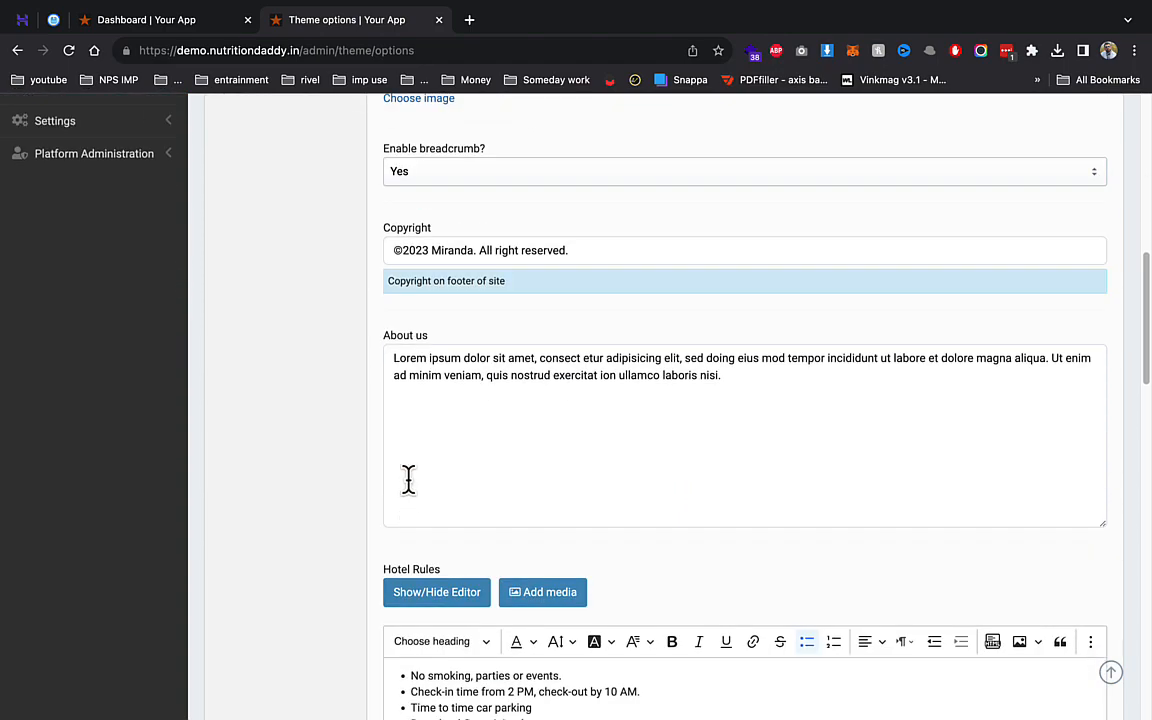
scroll(447, 475, "down", 2)
left_click_drag(430, 378, 565, 437)
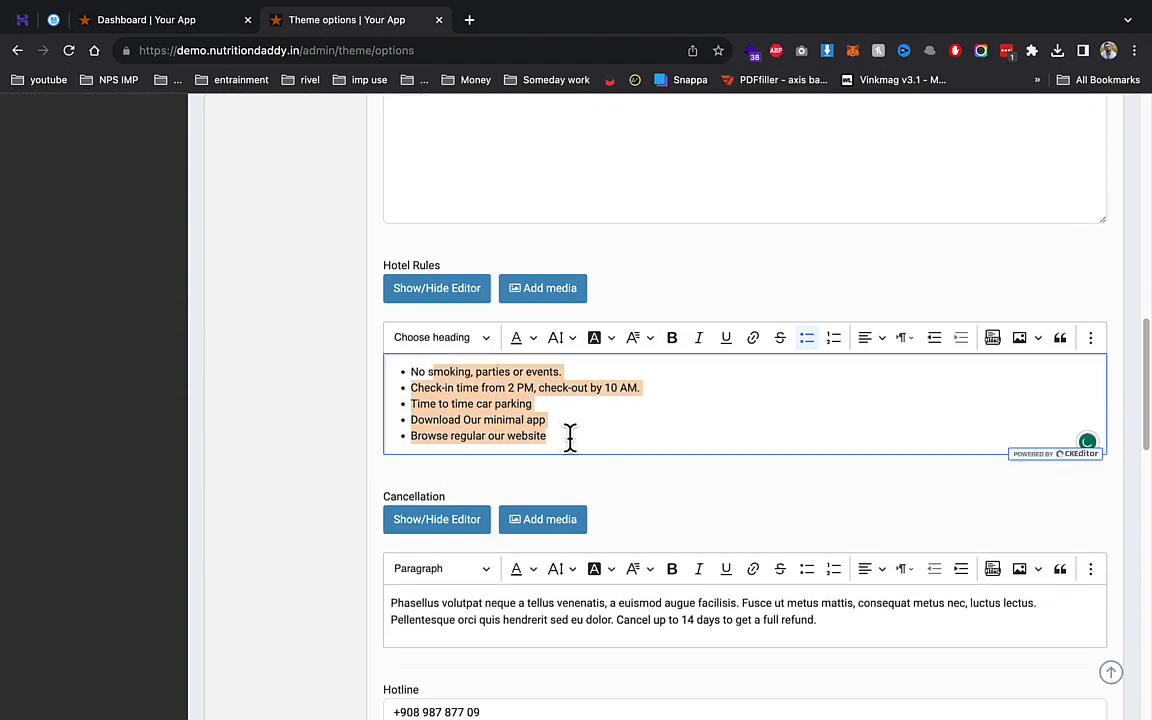
scroll(504, 496, "down", 3)
scroll(470, 538, "down", 3)
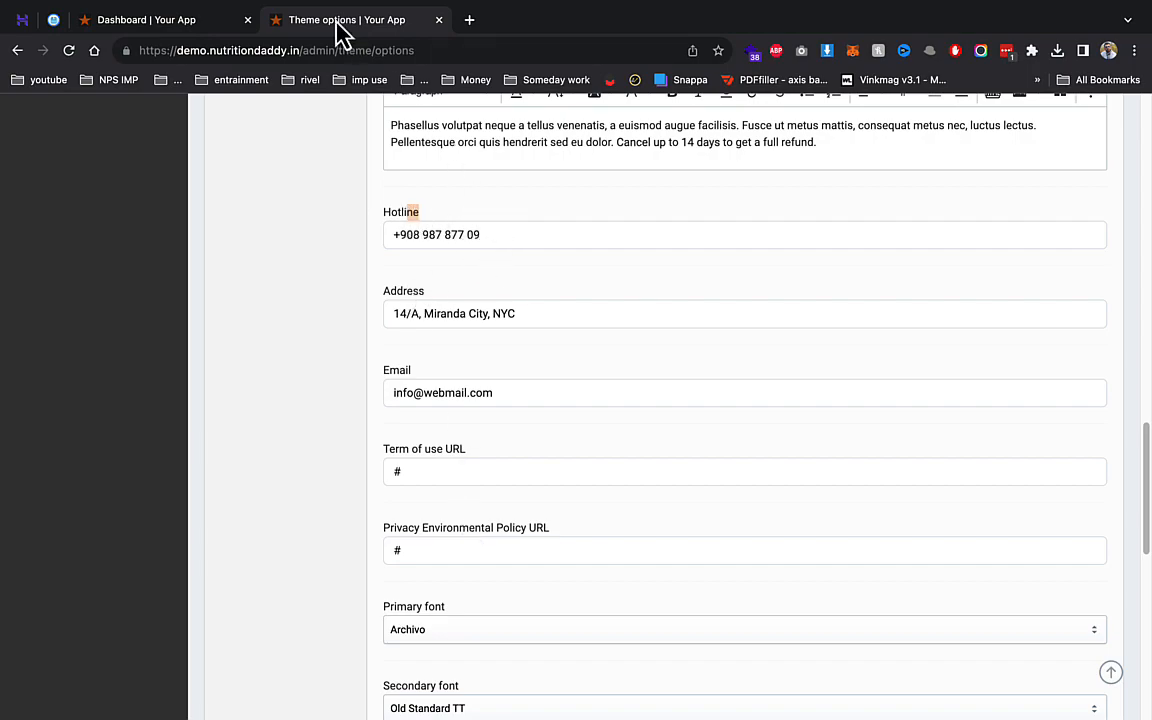
scroll(464, 382, "down", 3)
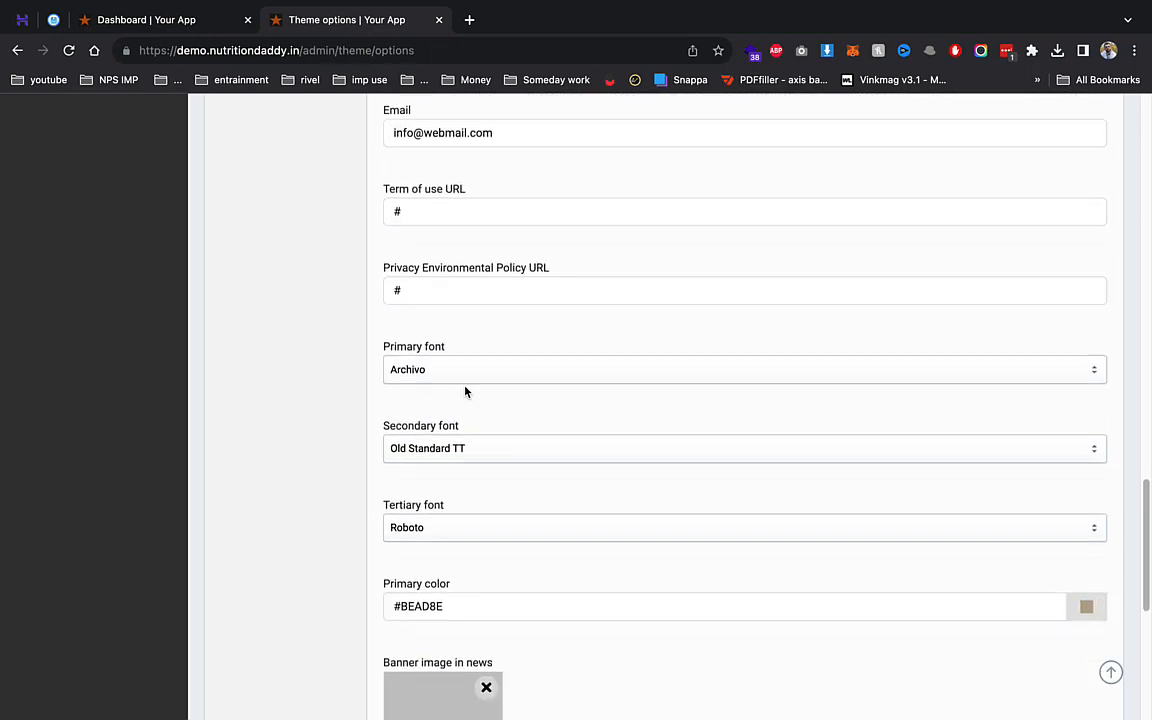
scroll(464, 383, "down", 5)
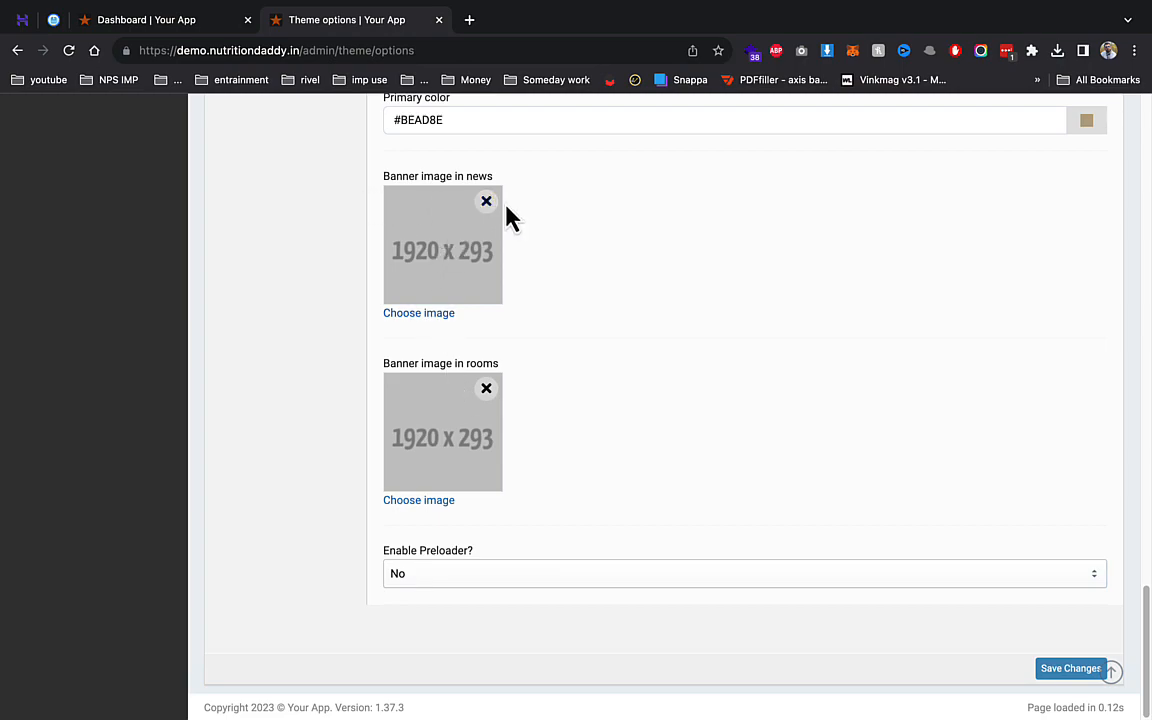
- Upload the 01-775x280.jpg house photo as the news banner image and save the theme options
left_click(412, 316)
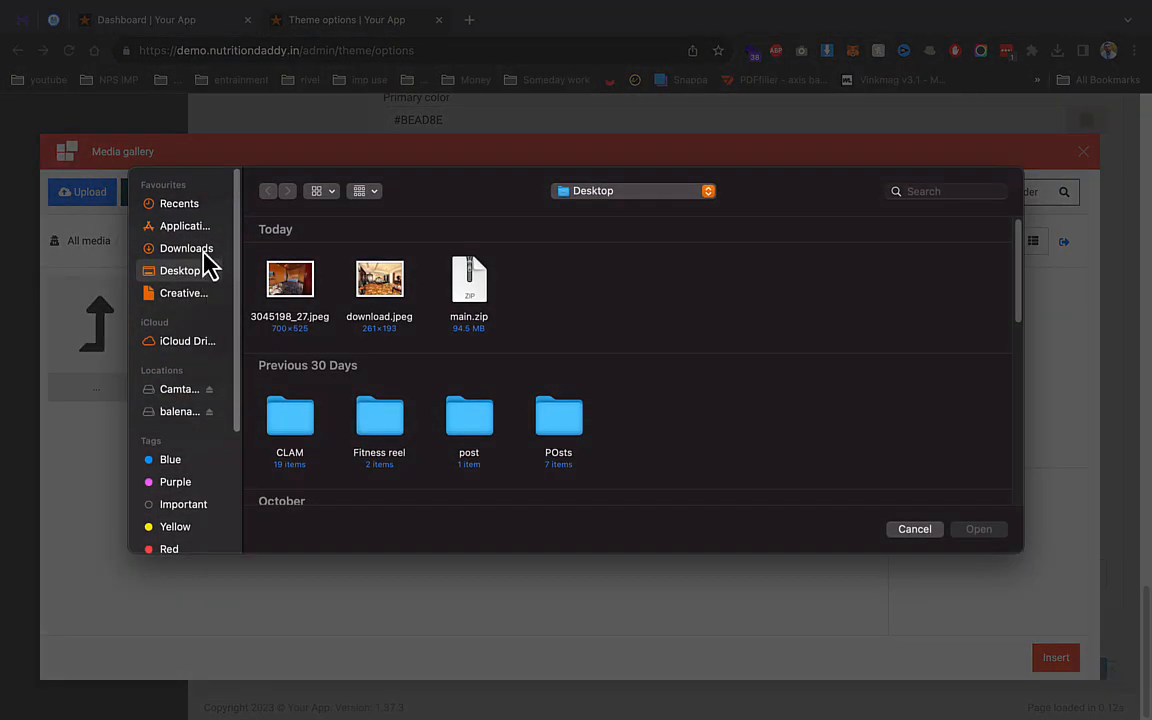
left_click(186, 249)
double_click(290, 278)
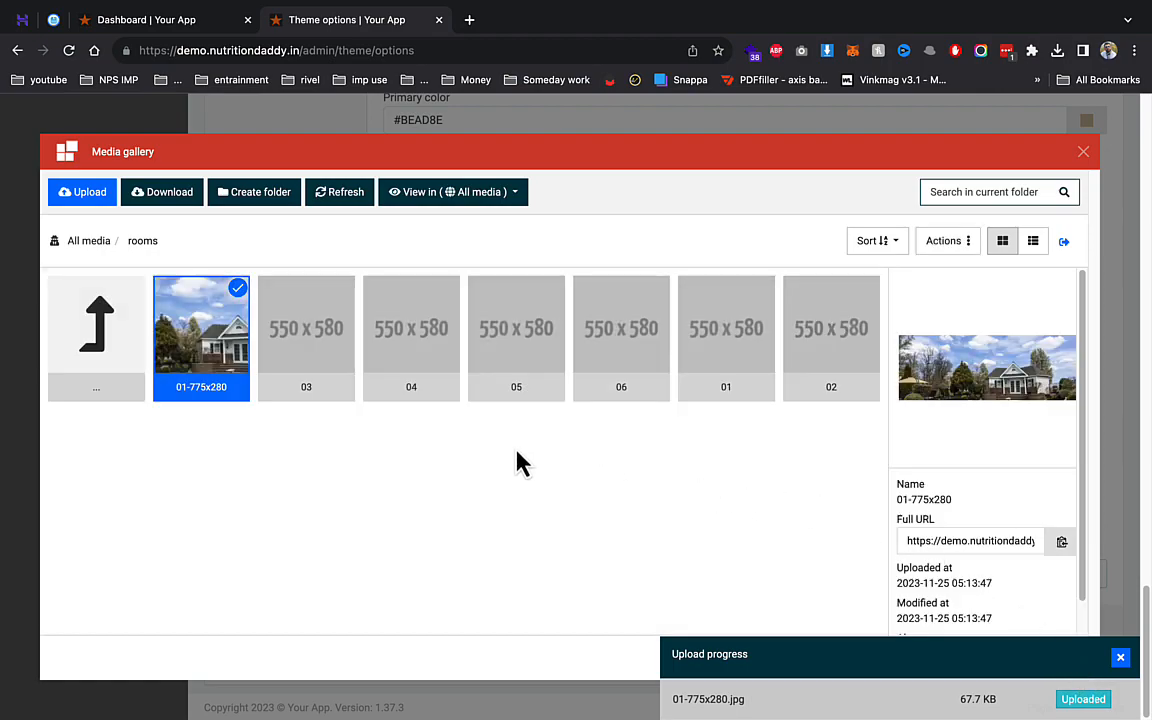
left_click(1121, 657)
left_click(1056, 657)
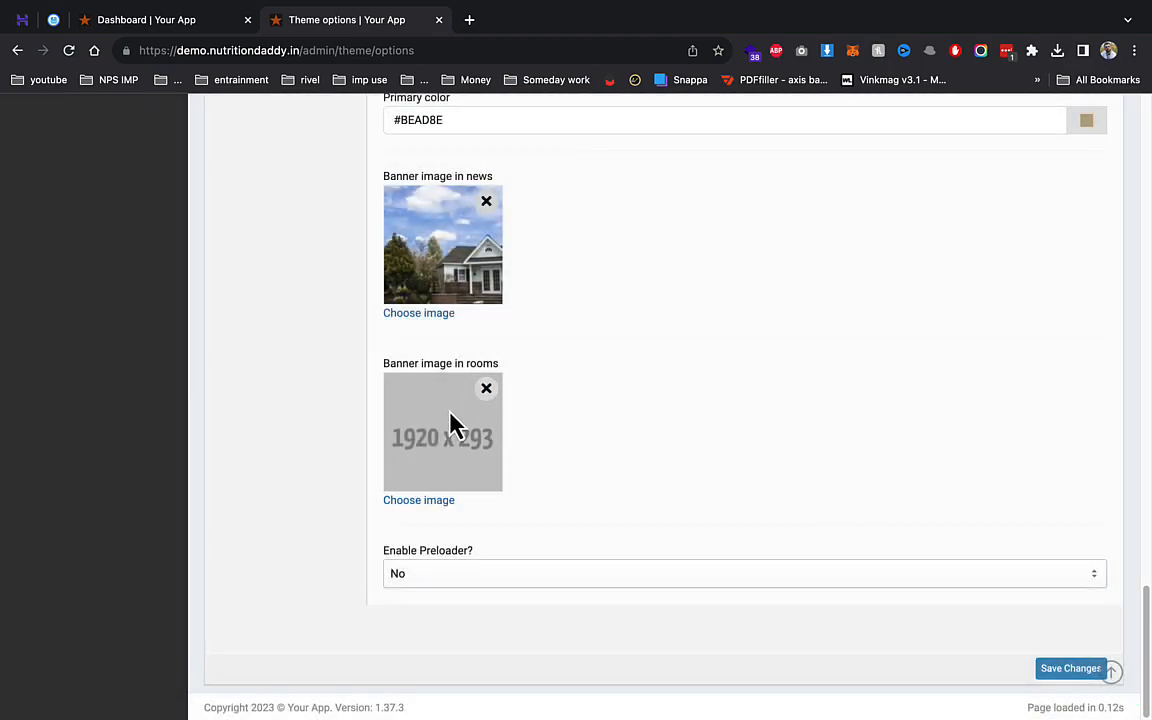
left_click(1068, 668)
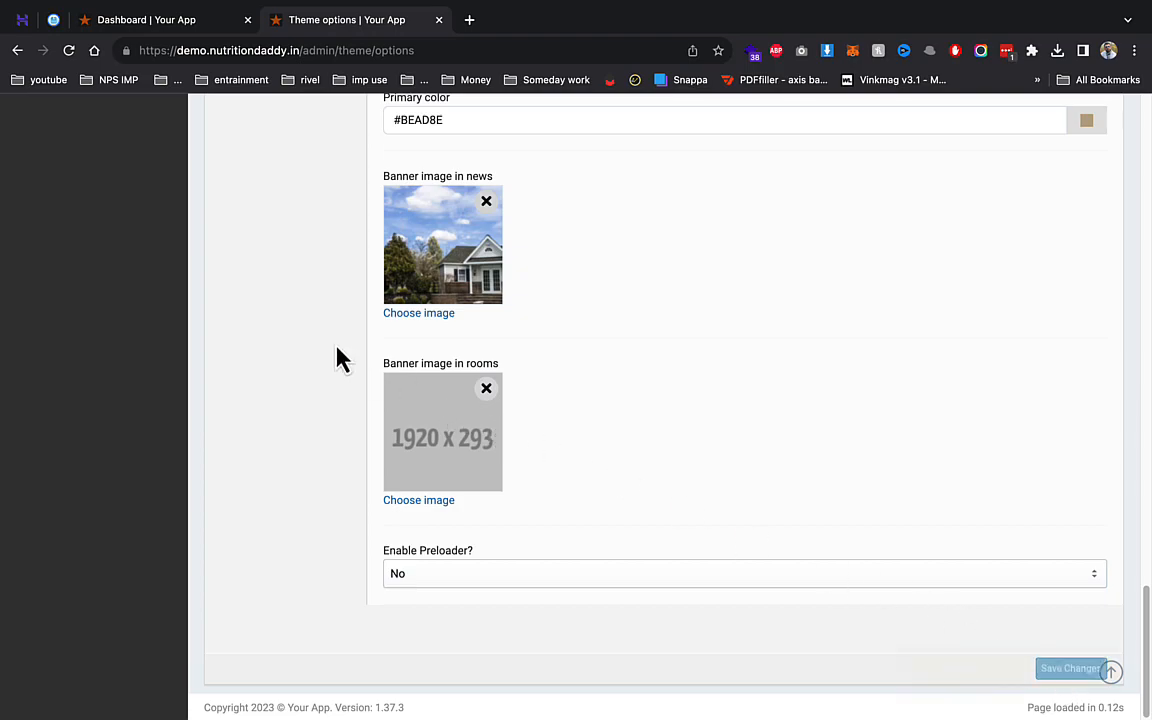
- Review the Favicon and Logo image settings
left_click(276, 264)
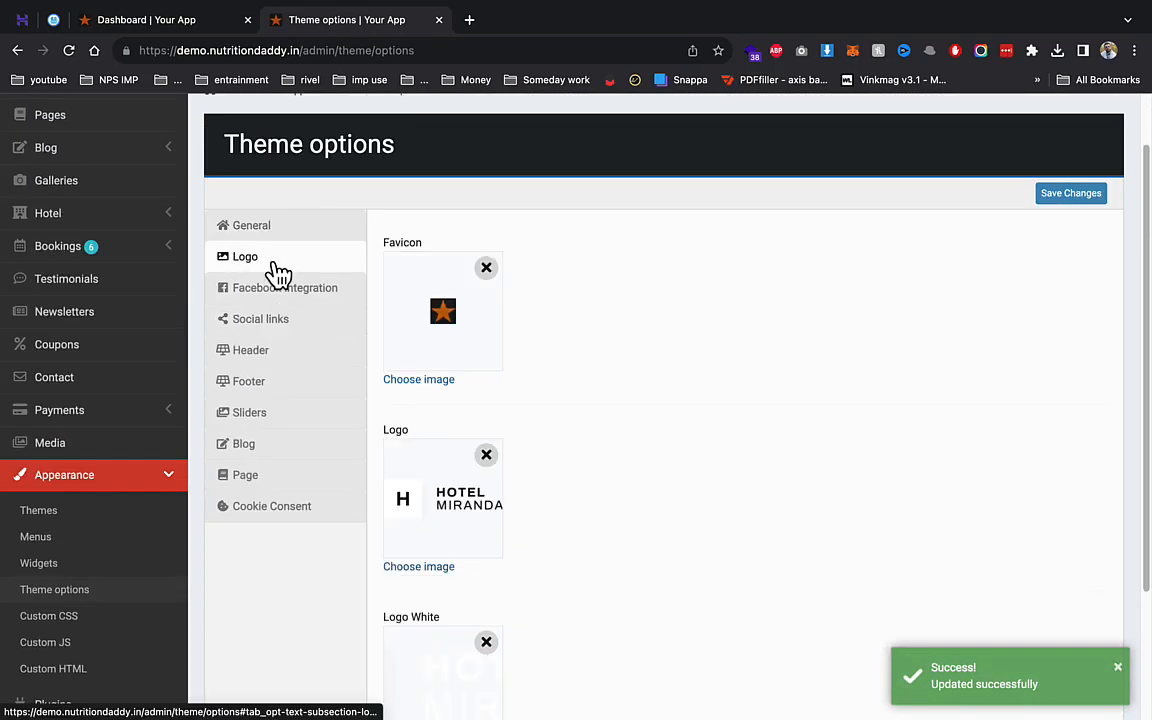
scroll(450, 338, "down", 1)
scroll(450, 338, "down", 3)
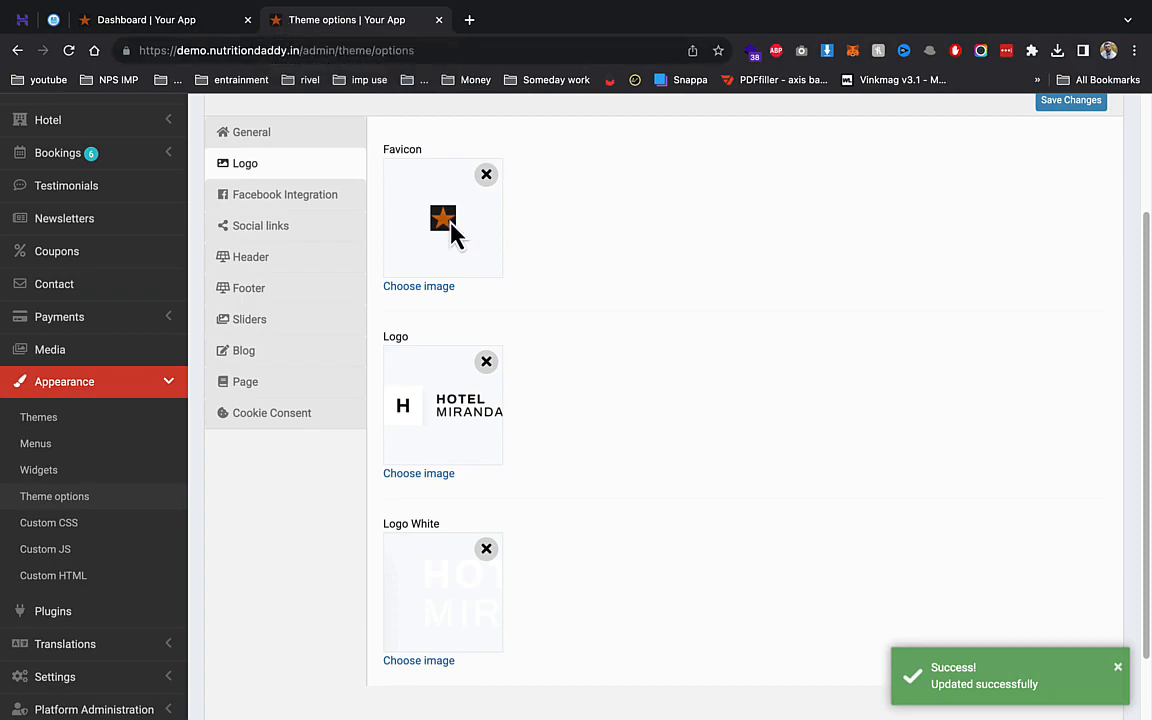
scroll(540, 321, "down", 2)
scroll(540, 321, "up", 5)
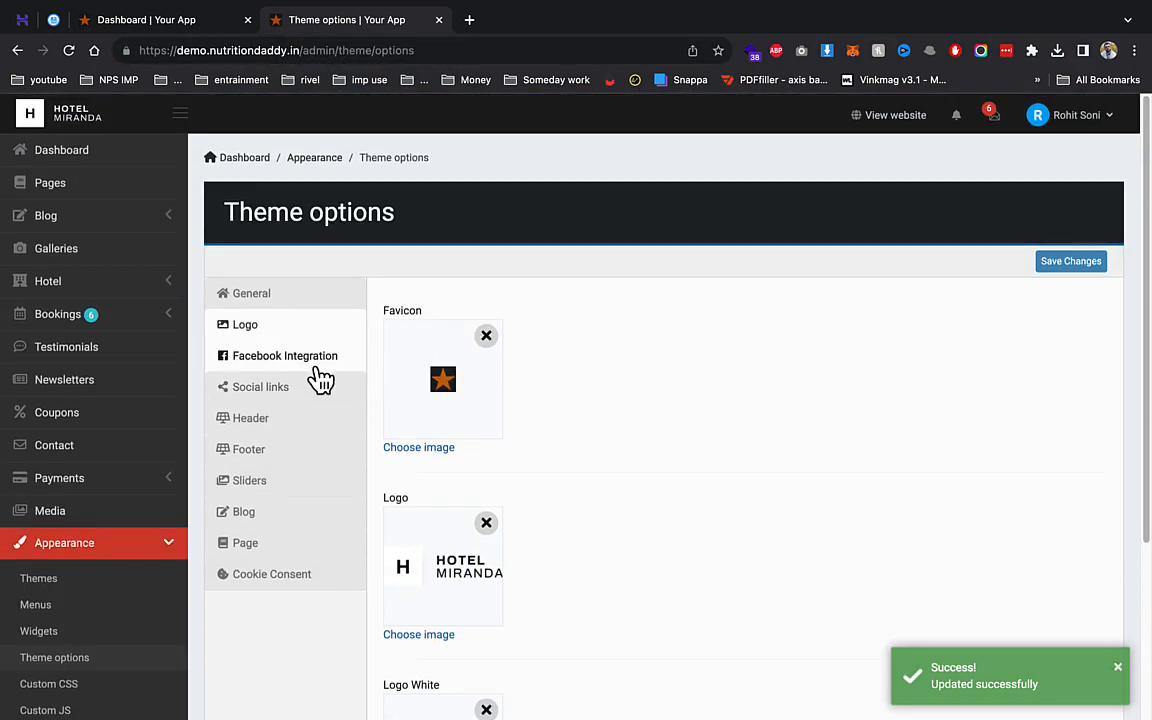
- Set 'Enable Facebook chat?' to Yes under Facebook Integration and review the remaining Facebook fields
left_click(319, 368)
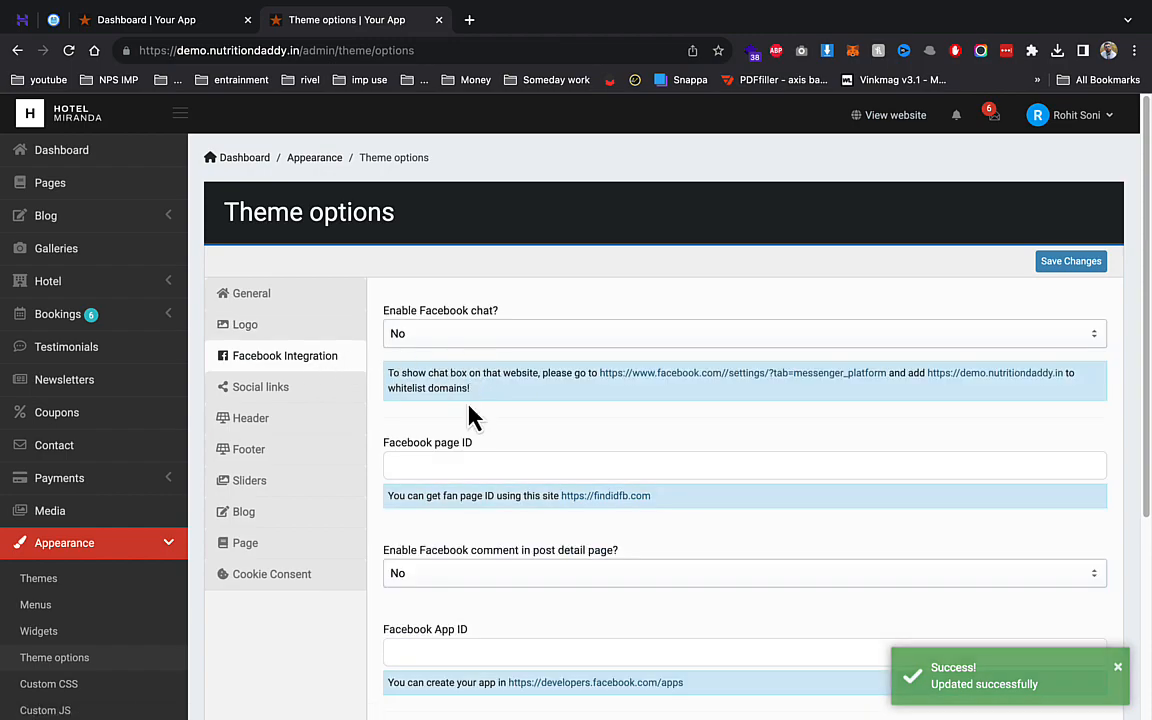
left_click(464, 338)
left_click(459, 354)
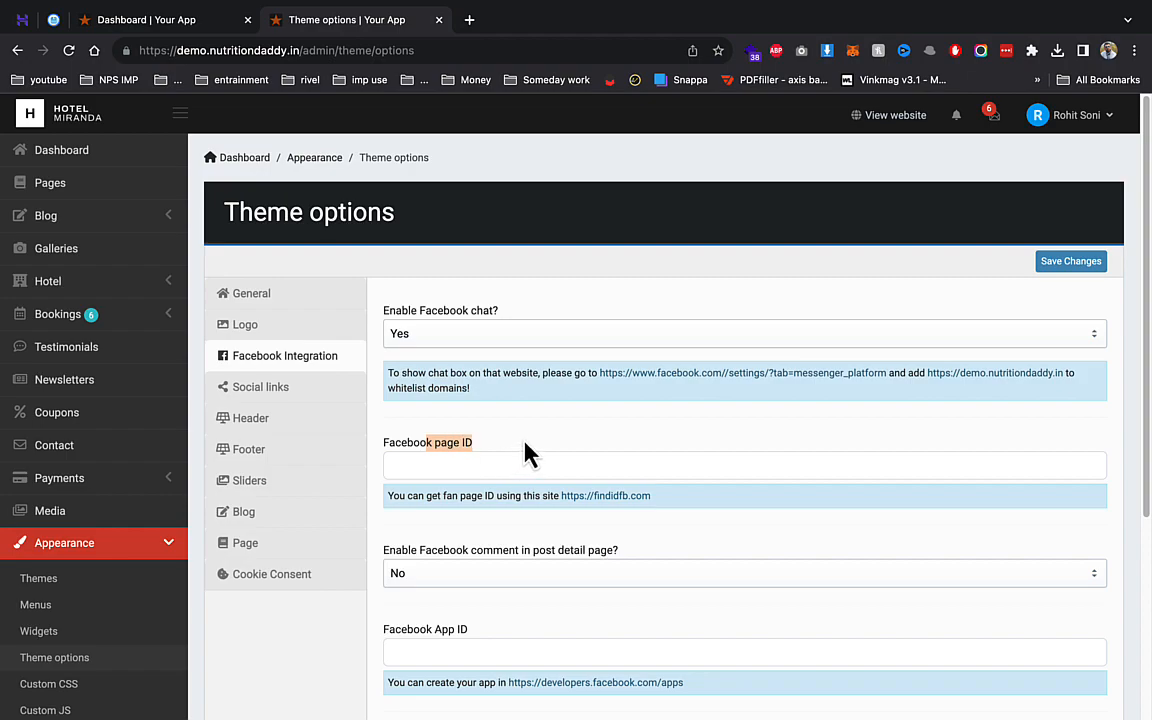
scroll(490, 488, "down", 2)
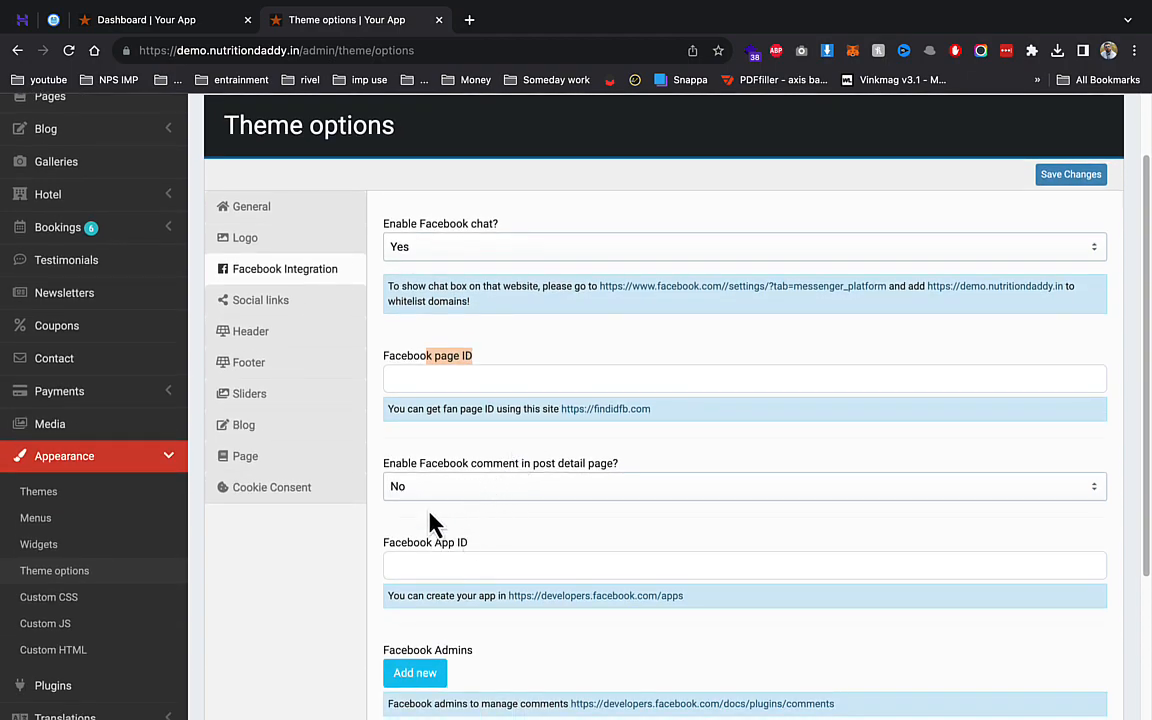
scroll(476, 533, "up", 2)
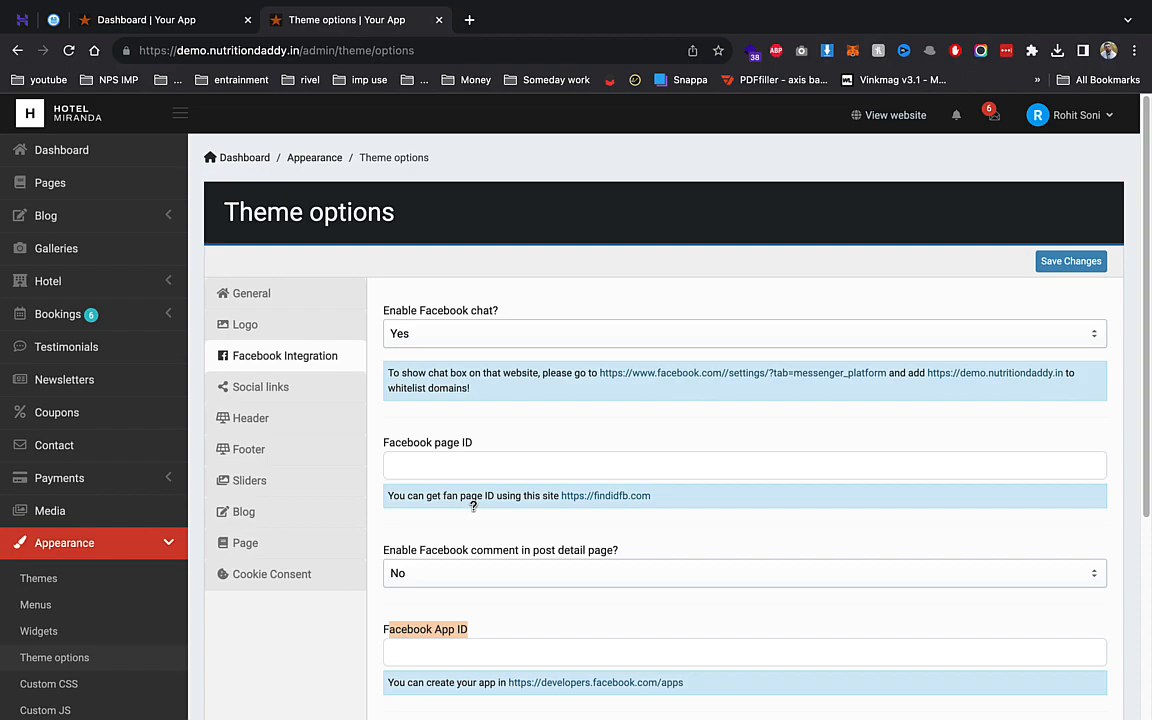
scroll(470, 455, "down", 3)
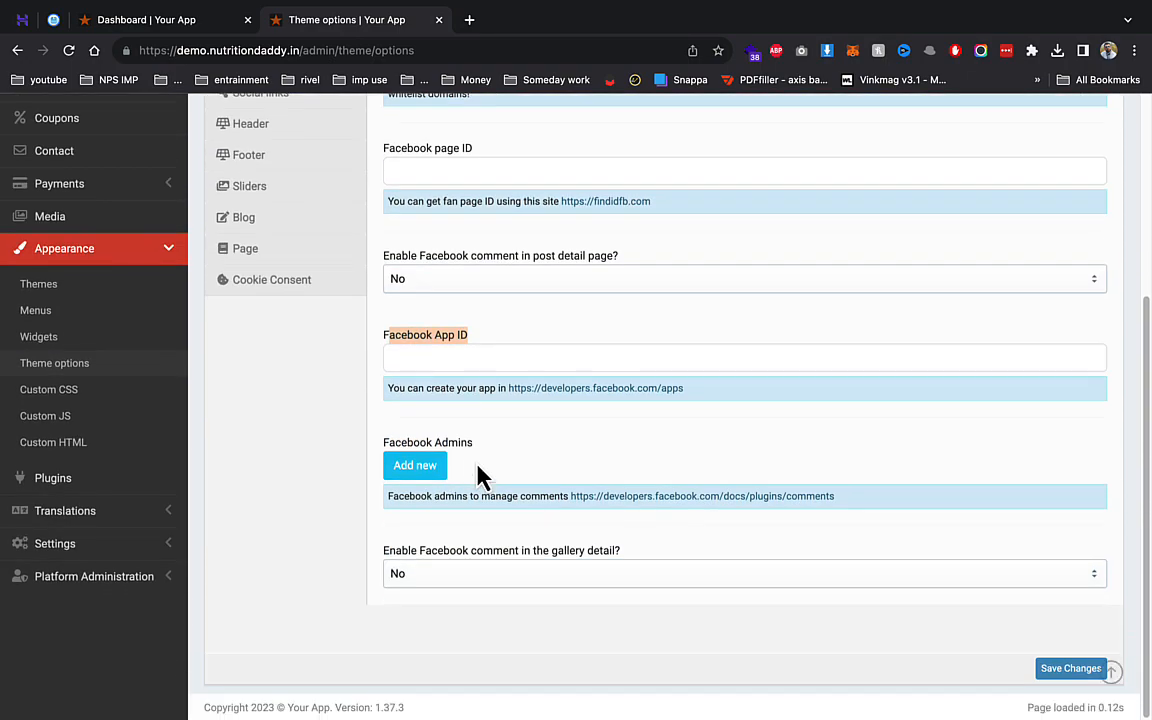
scroll(481, 476, "up", 3)
- Look through the Social links, Header and Footer theme option settings
left_click(294, 390)
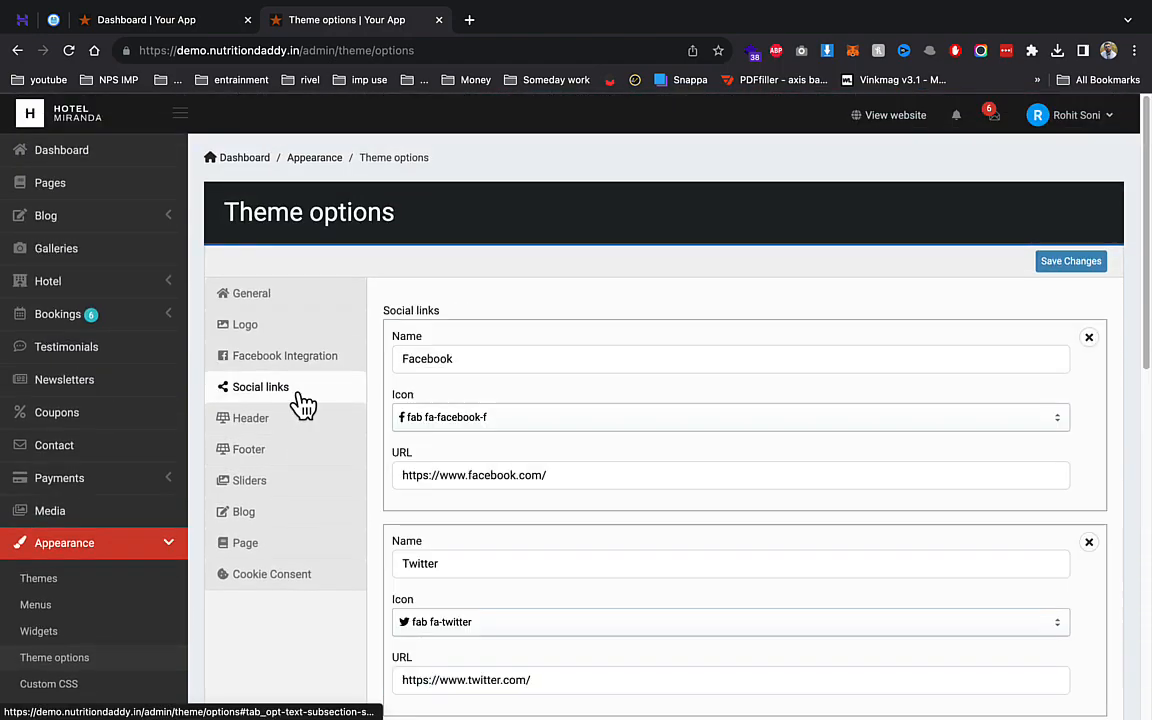
scroll(452, 418, "down", 1)
scroll(452, 418, "down", 2)
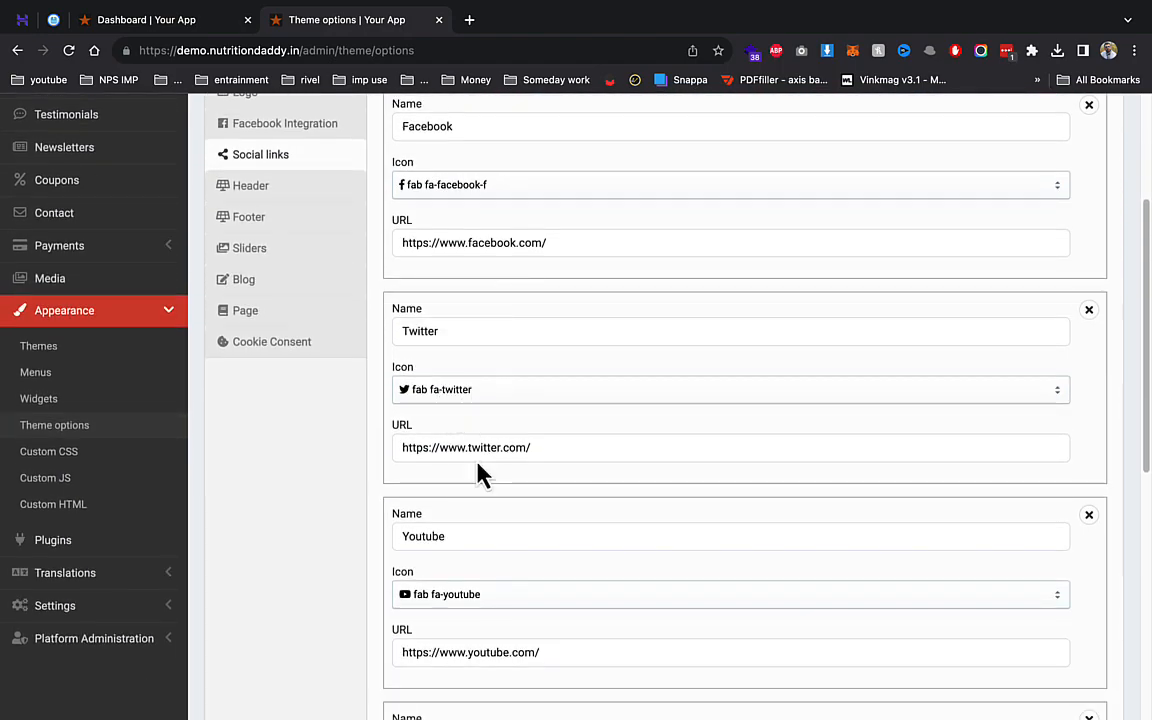
left_click(290, 188)
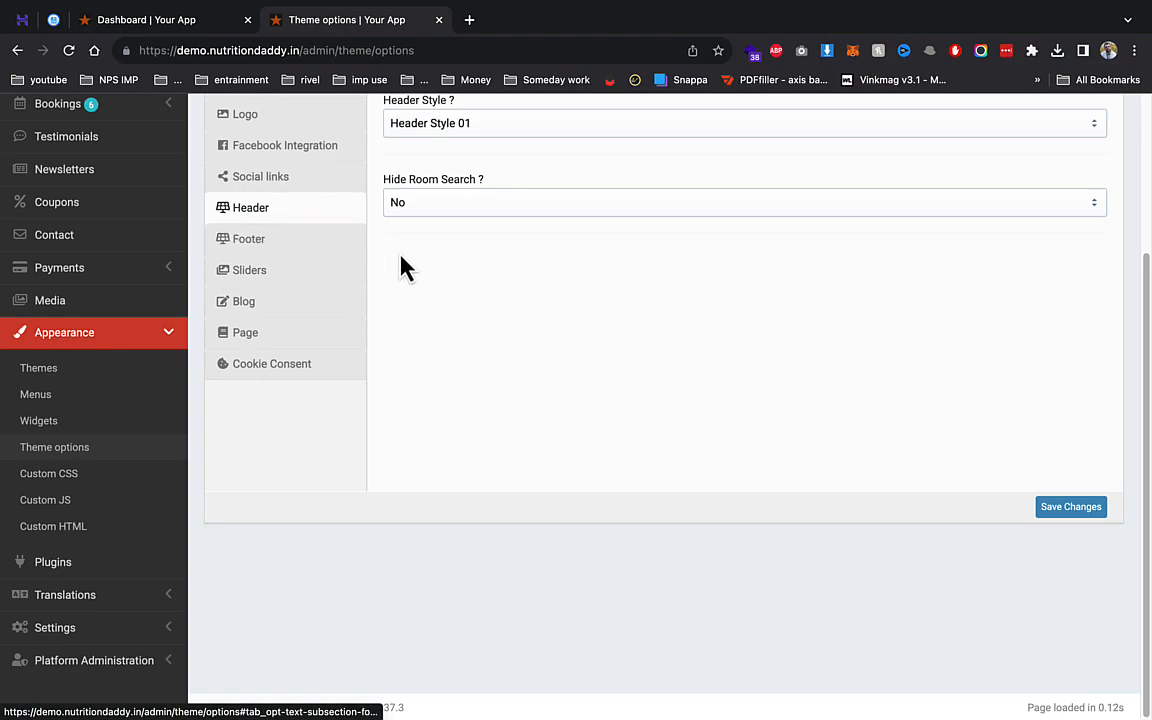
scroll(415, 265, "up", 1)
left_click(280, 377)
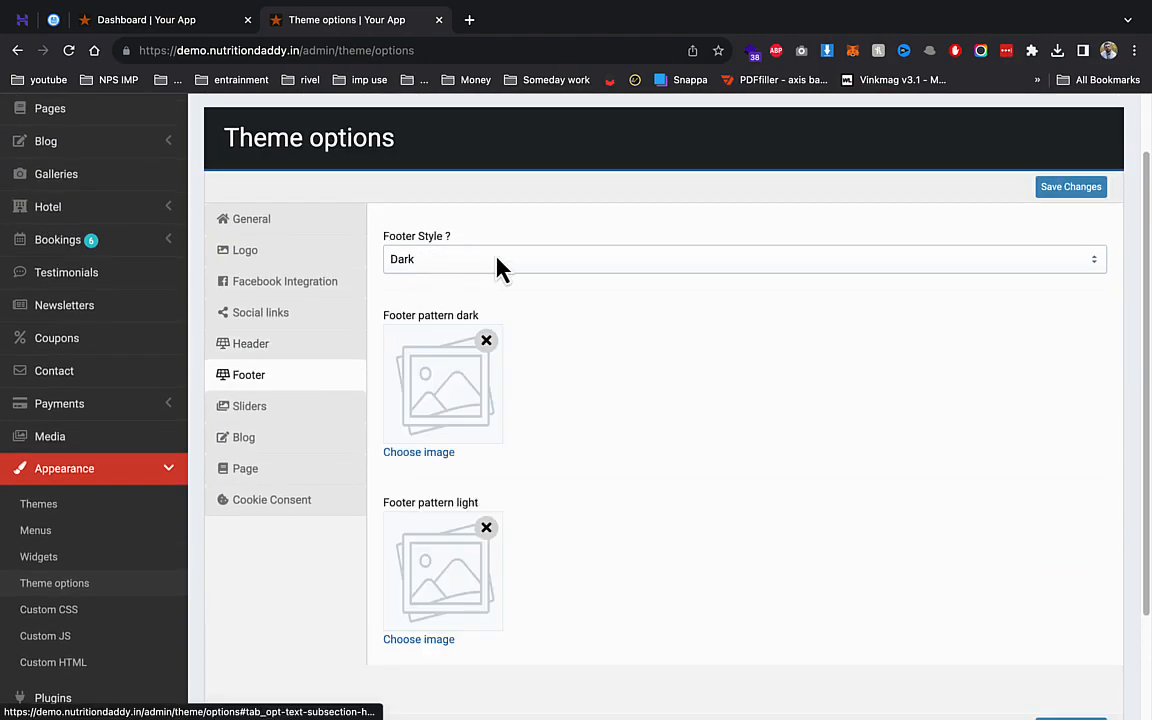
- Set Slider image 1 to the 01-775x280 house photo and save the theme options
left_click(279, 405)
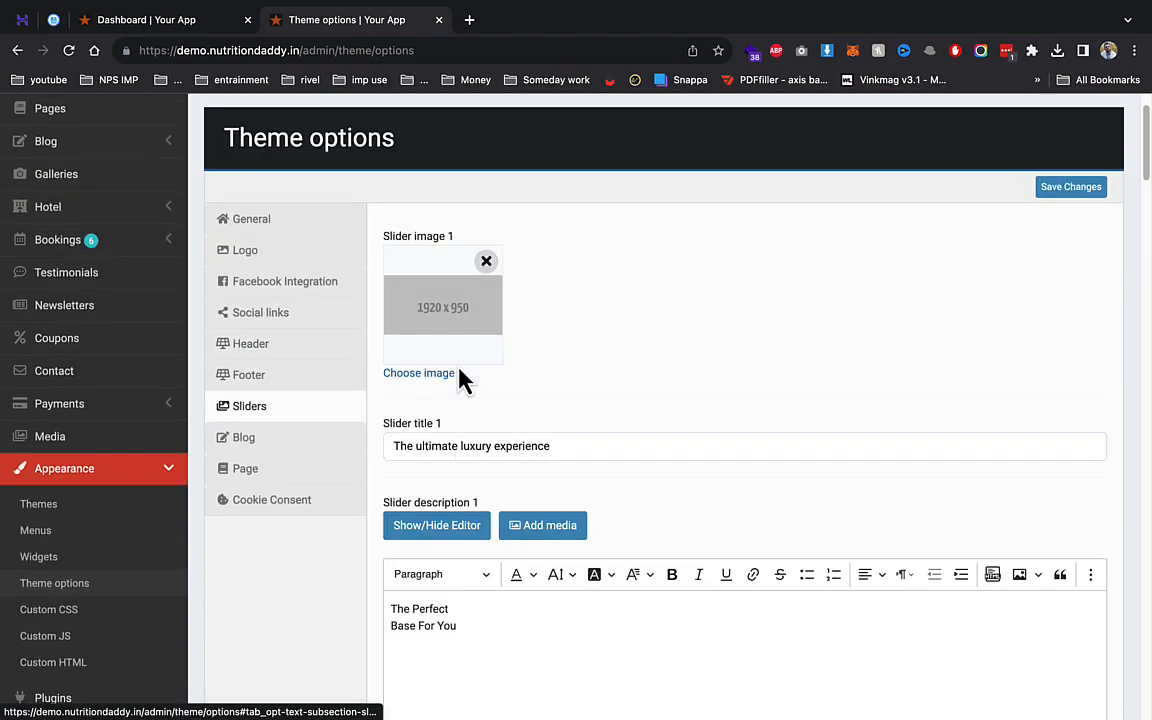
left_click(420, 375)
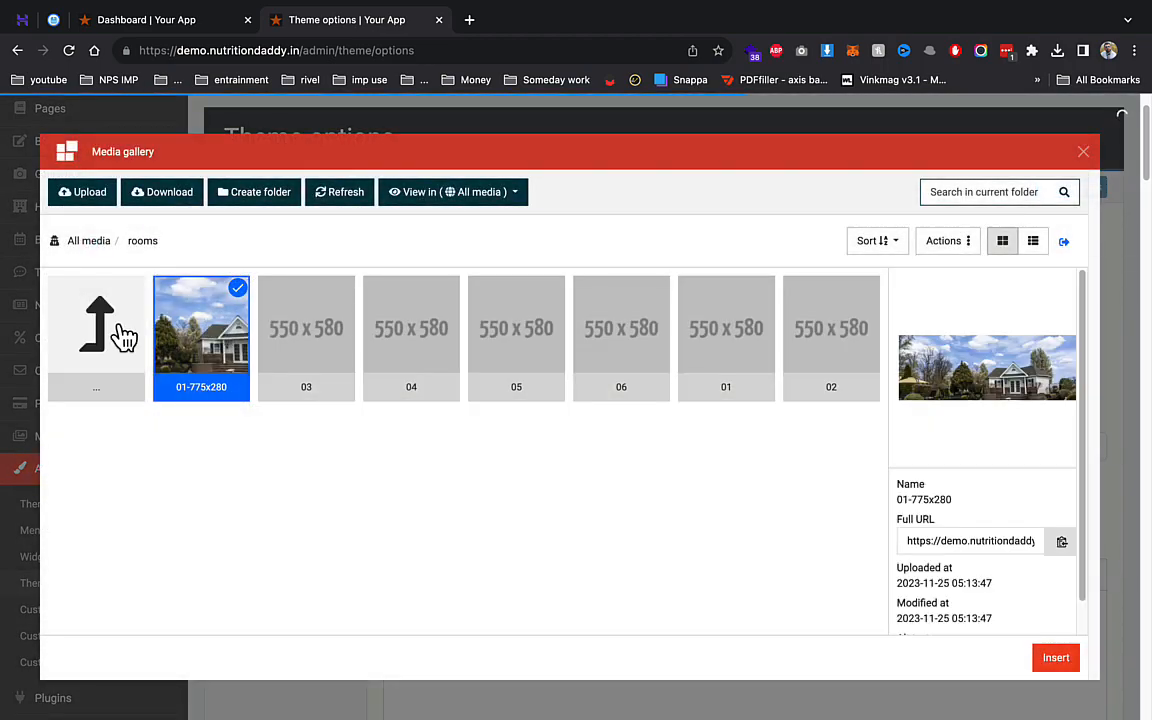
left_click(1058, 659)
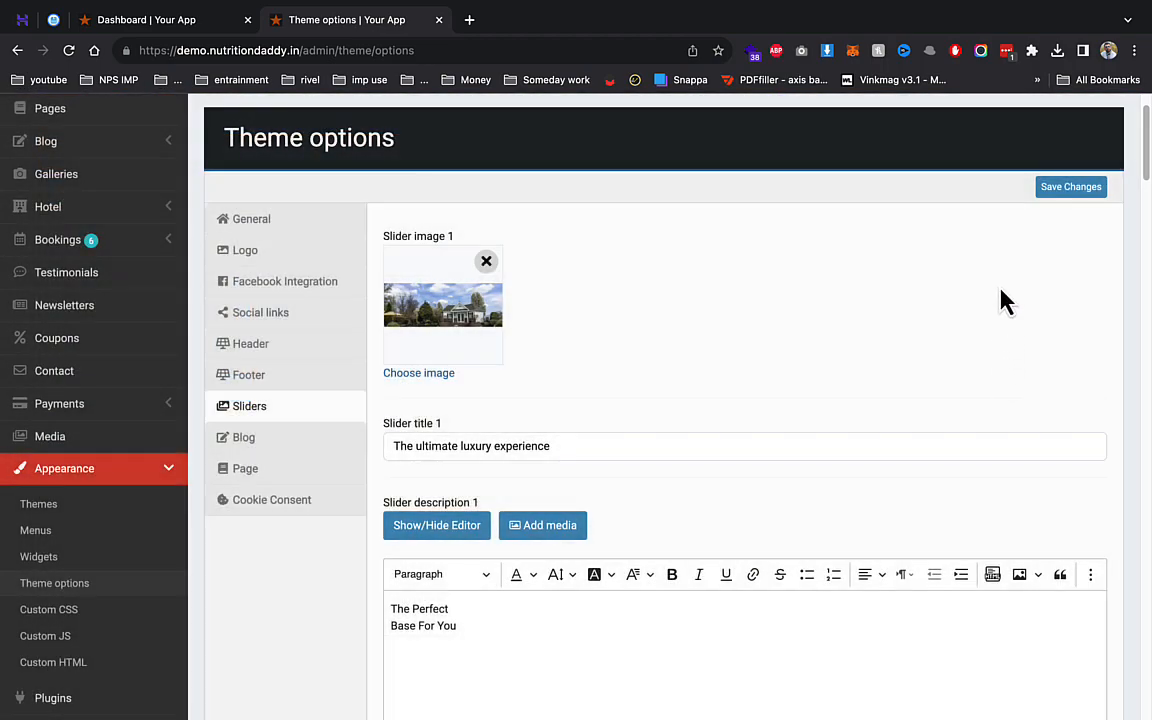
left_click(1070, 190)
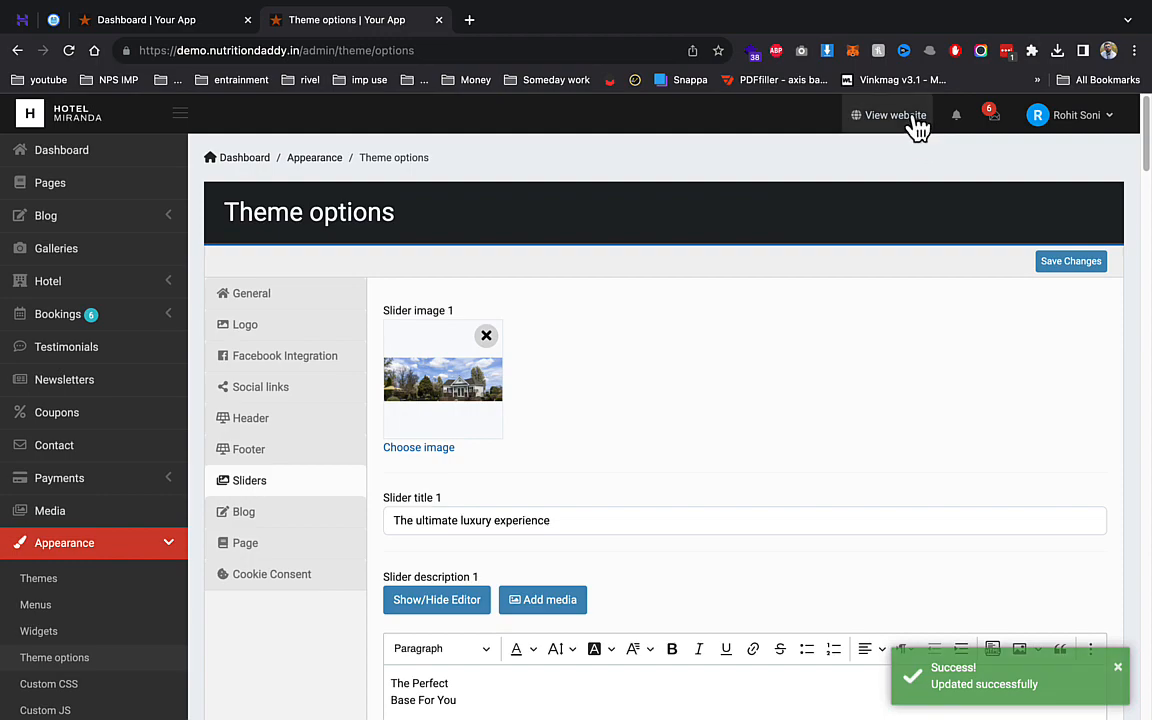
- Open the live homepage in a new tab, scroll its slider, then return to admin
right_click(908, 116)
left_click(868, 127)
left_click(517, 22)
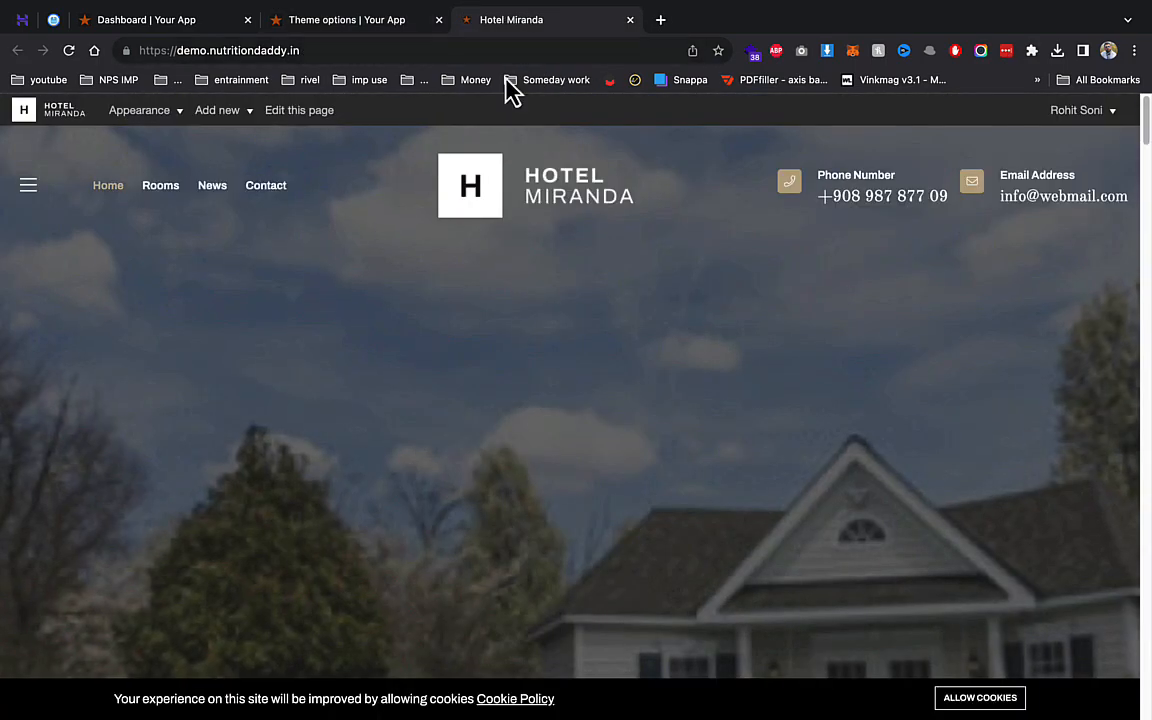
scroll(728, 385, "down", 3)
scroll(820, 364, "up", 2)
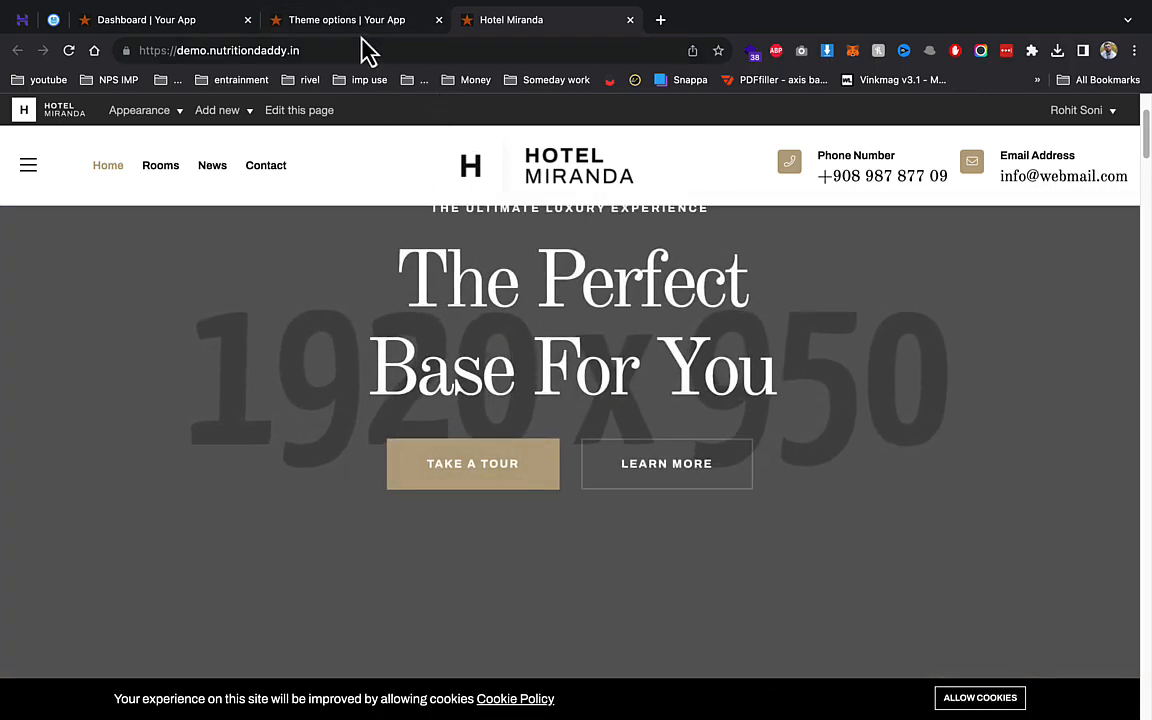
left_click(335, 20)
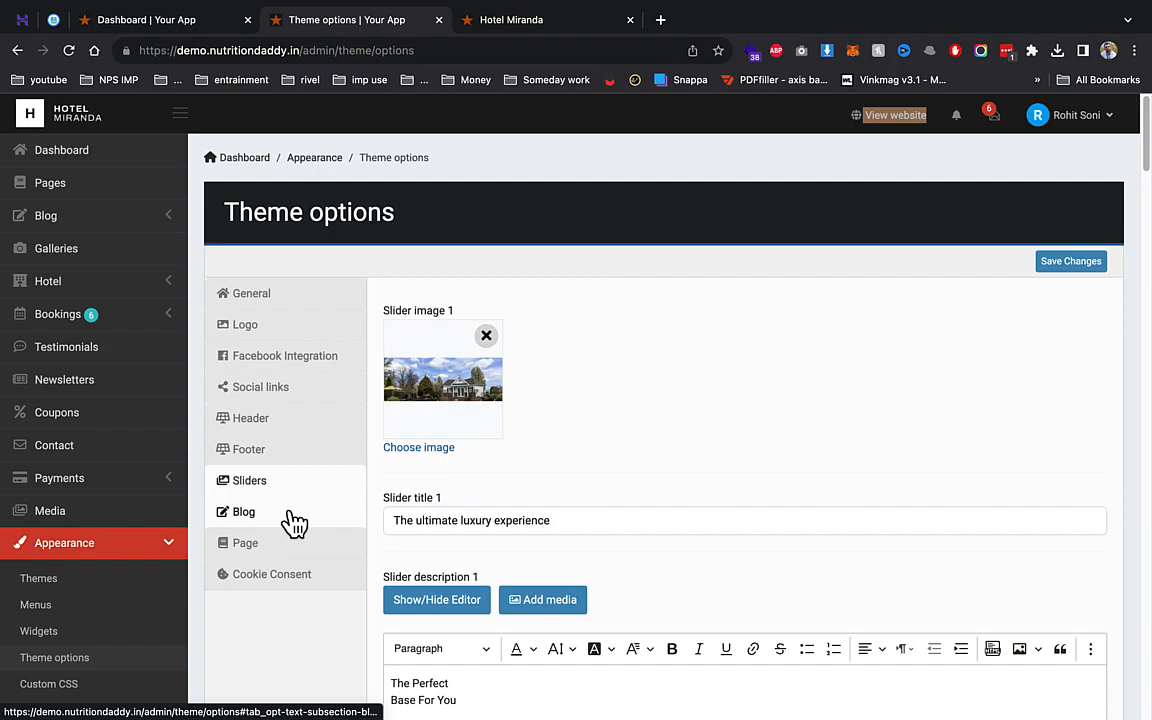
- From the Pages list of nine pages, open the Create new page form and scroll through it
left_click(85, 185)
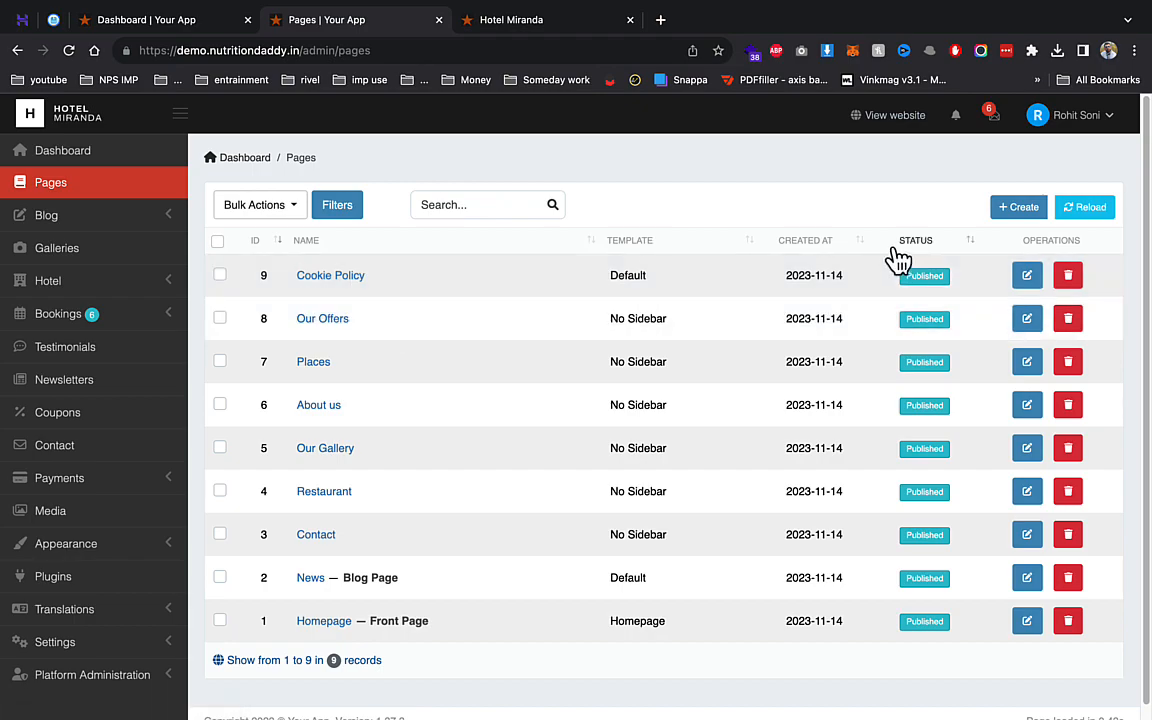
left_click(1021, 210)
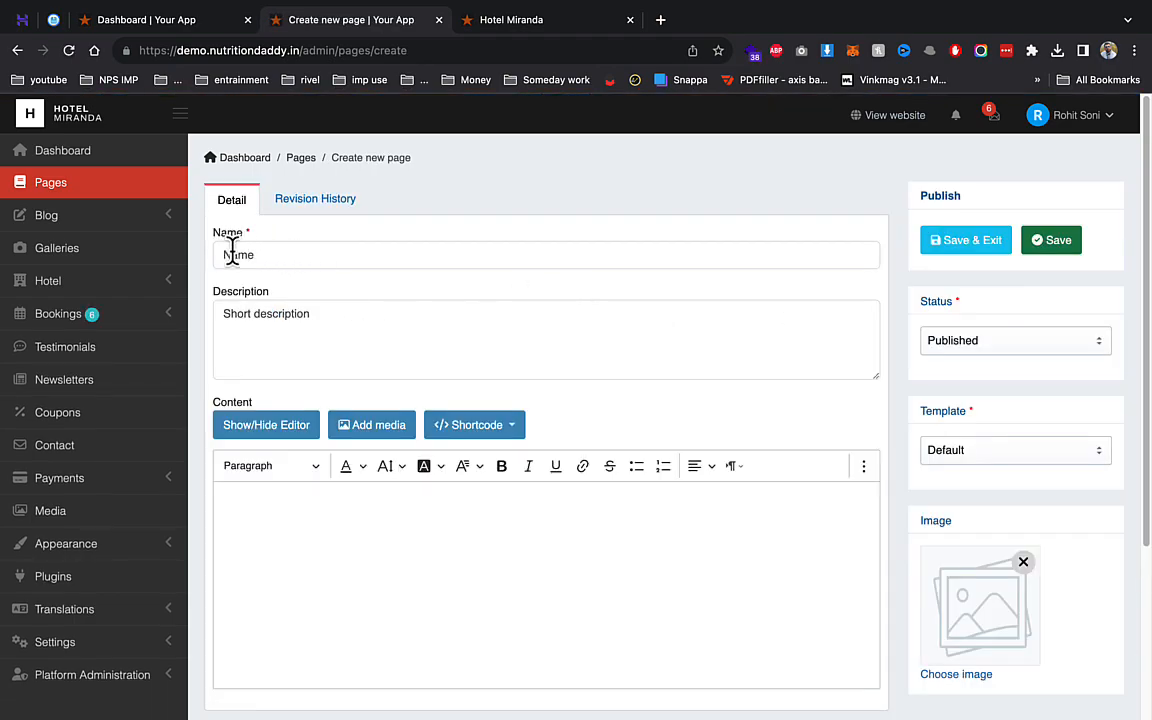
scroll(372, 307, "down", 5)
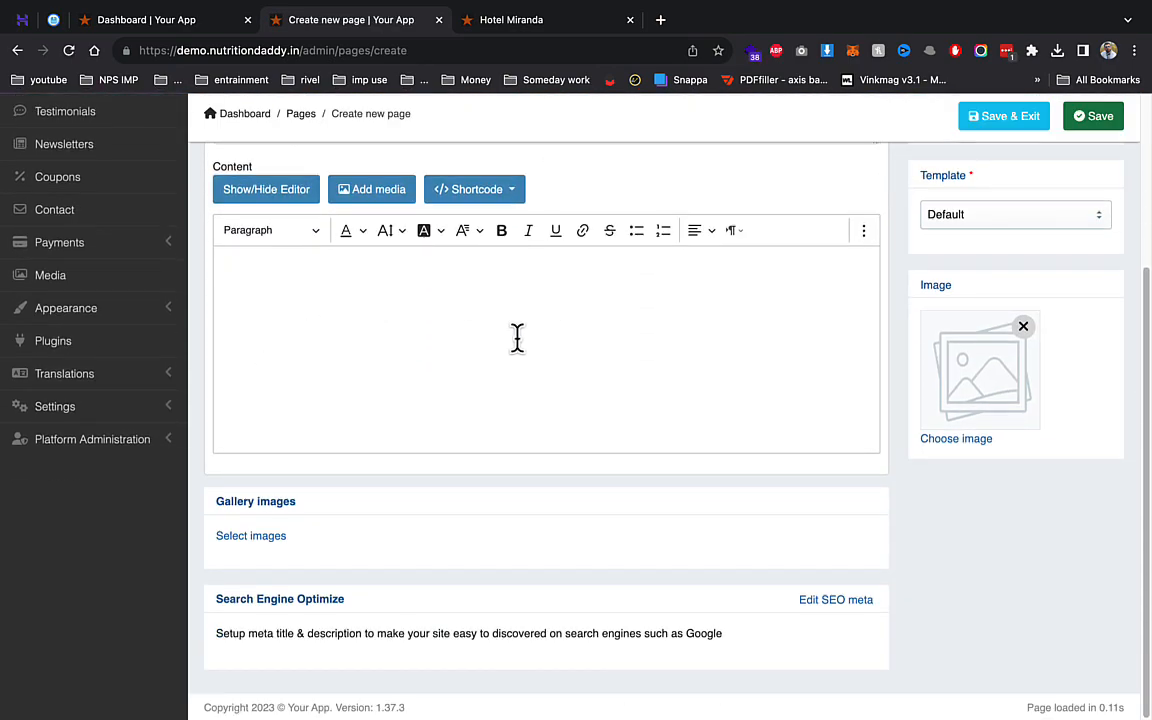
scroll(375, 545, "up", 5)
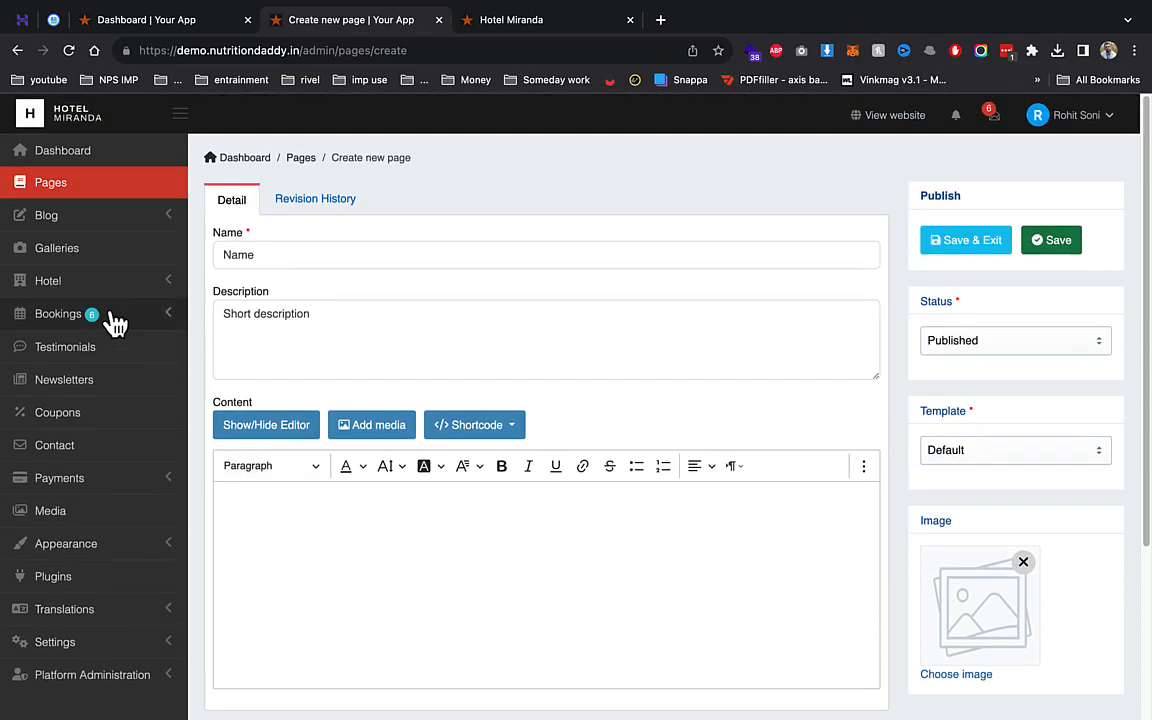
- Browse Galleries, Room categories and the Relax category, then open the eight-room Rooms list
left_click(110, 255)
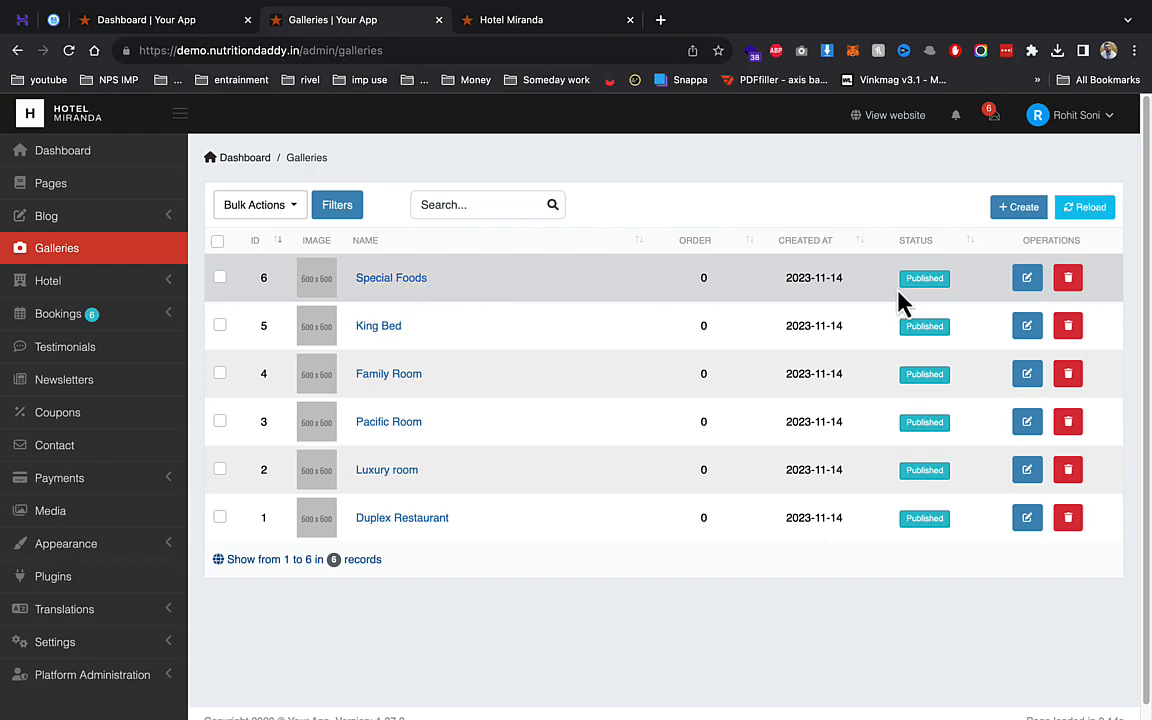
left_click(76, 287)
left_click(77, 347)
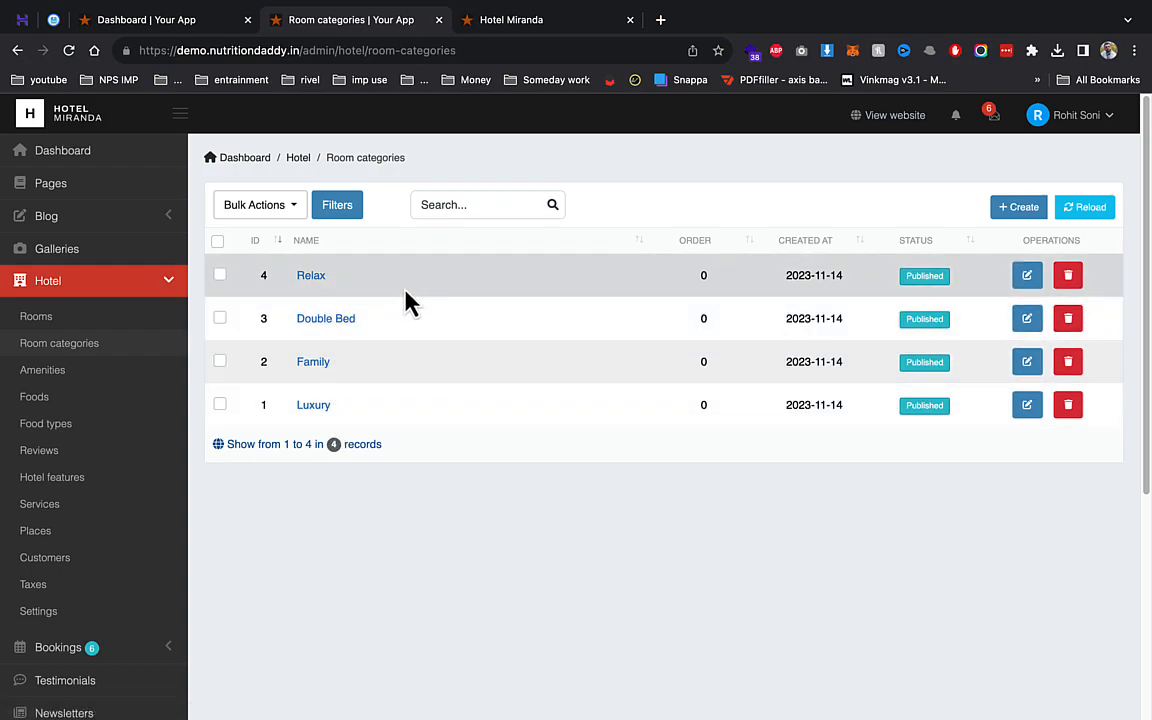
left_click(321, 279)
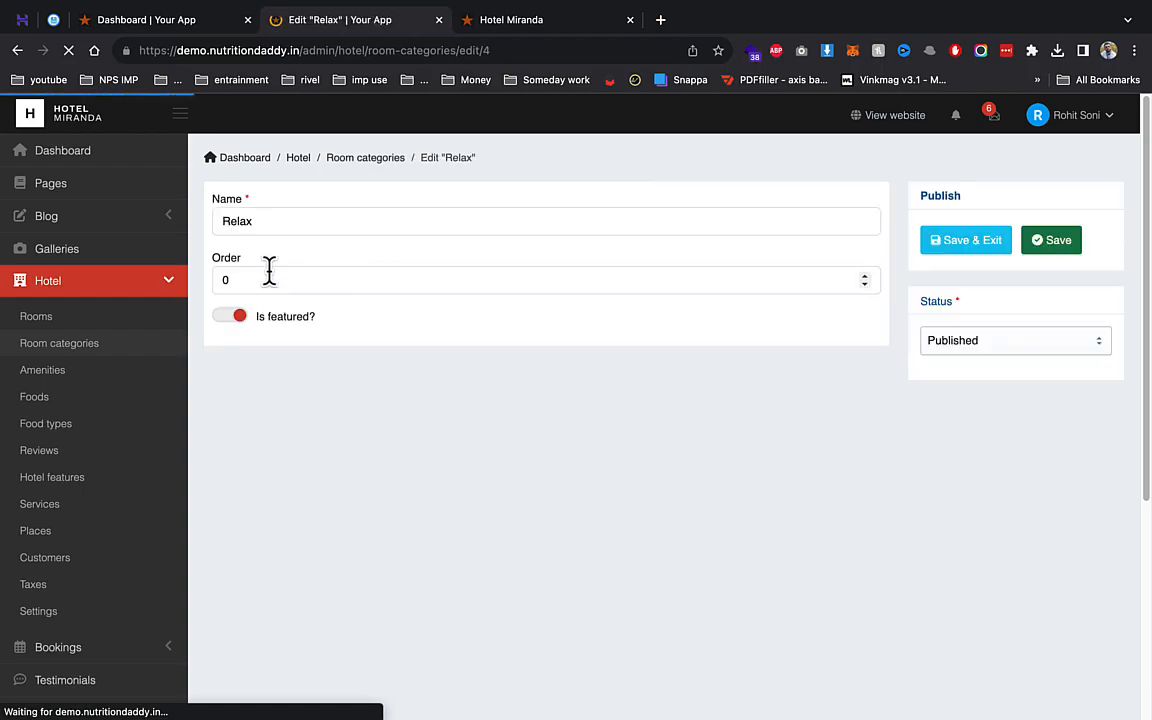
left_click(88, 318)
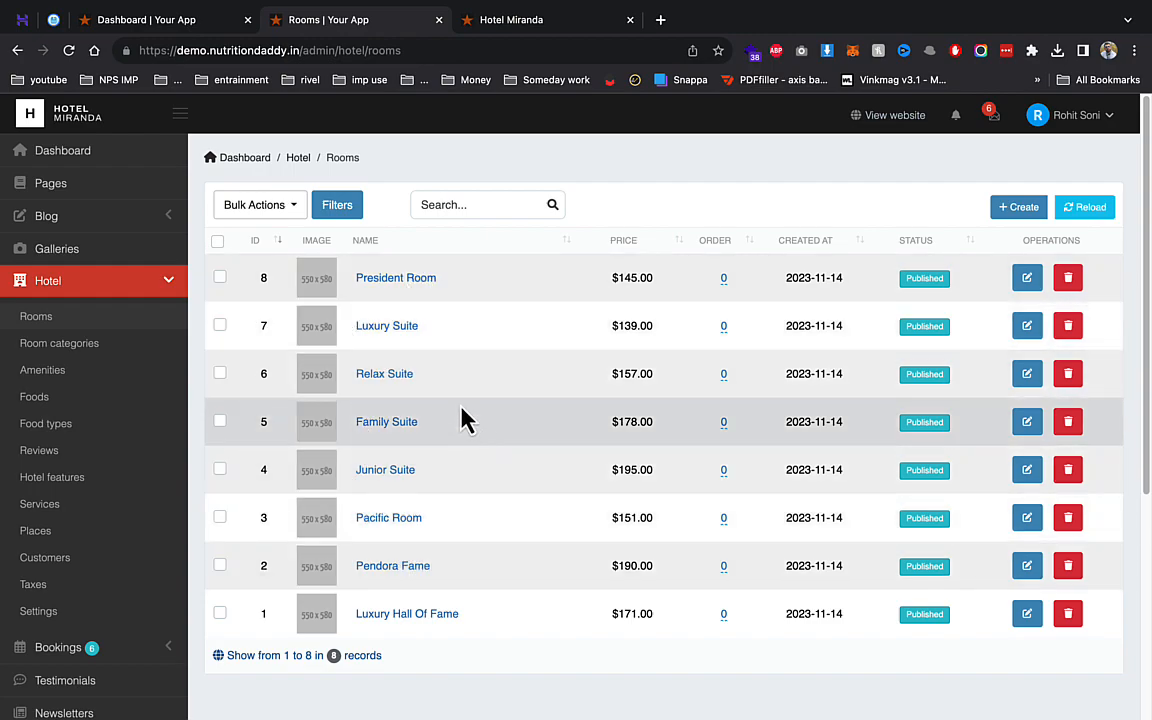
- Open President Room for editing and review its category choices
left_click(410, 280)
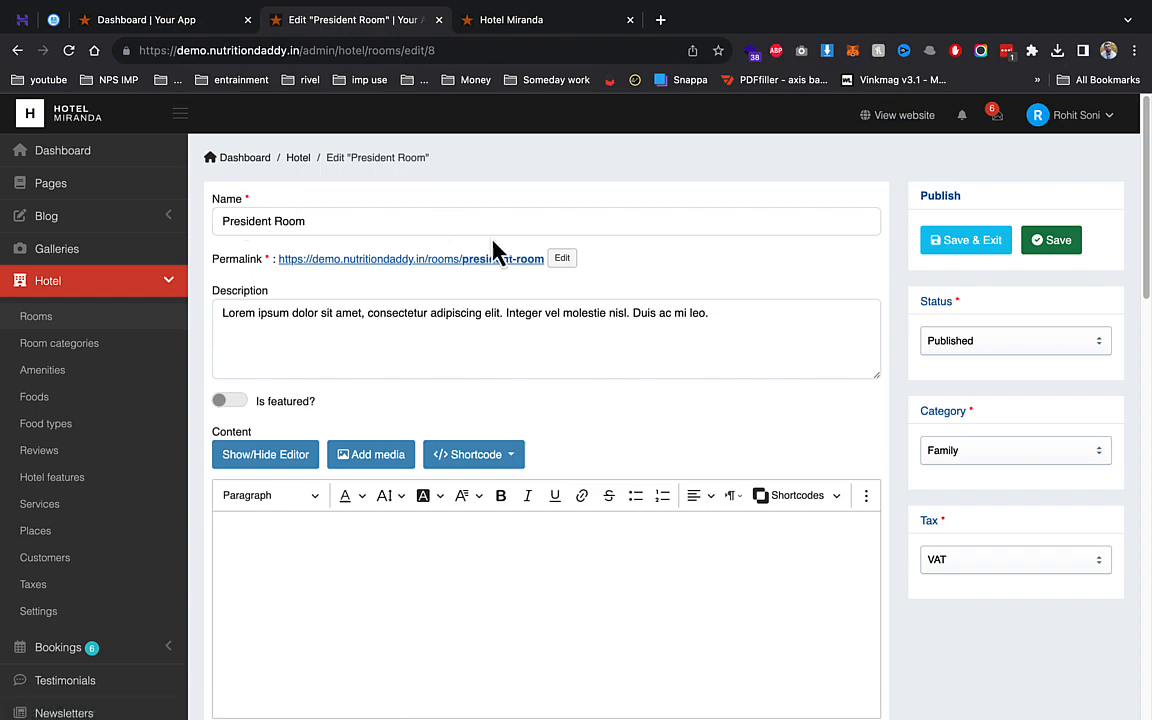
scroll(983, 330, "down", 2)
left_click(962, 364)
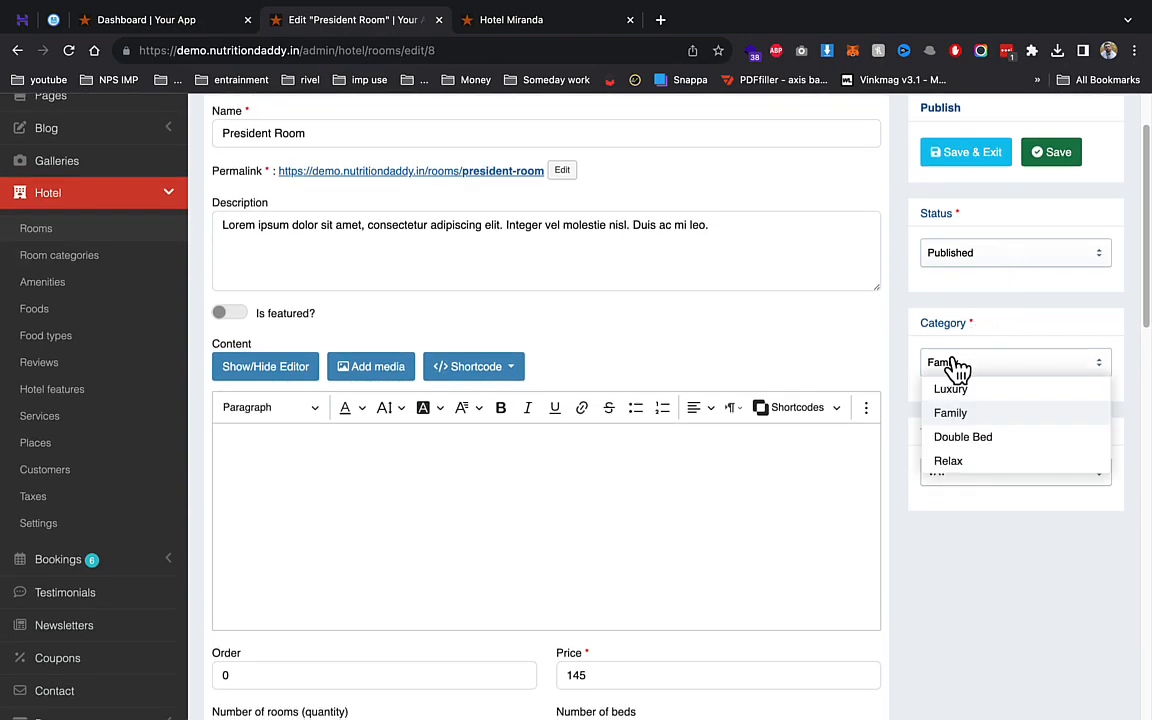
left_click(805, 335)
left_click(966, 364)
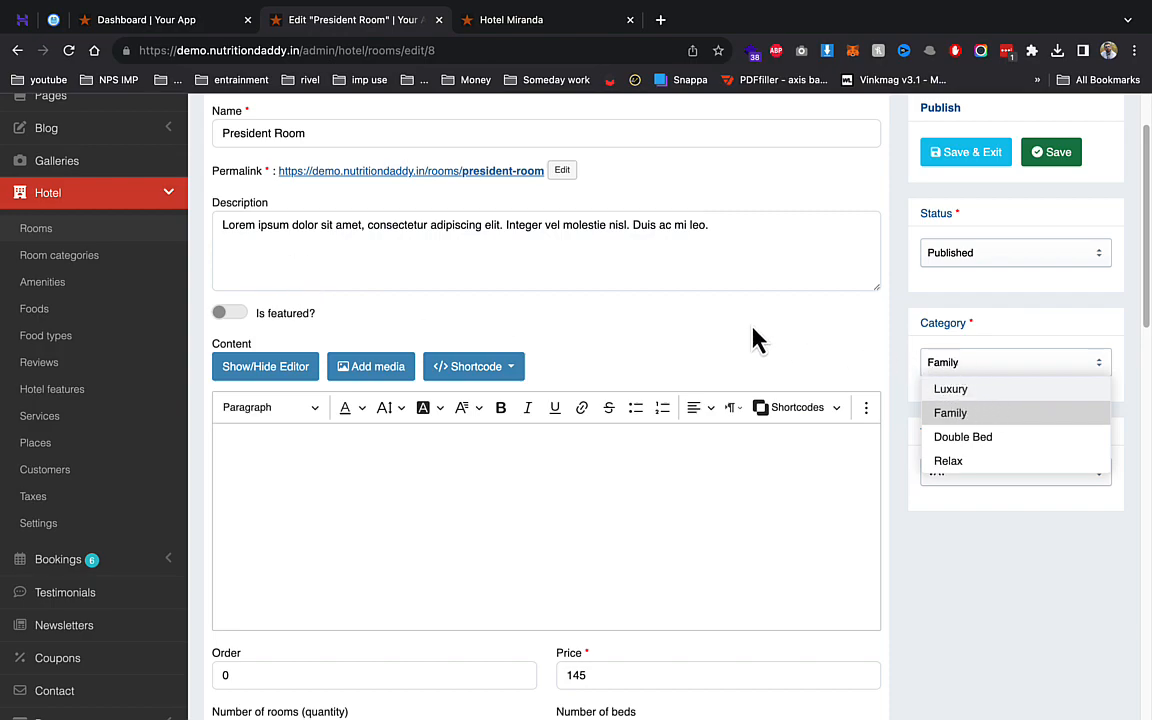
scroll(755, 340, "down", 5)
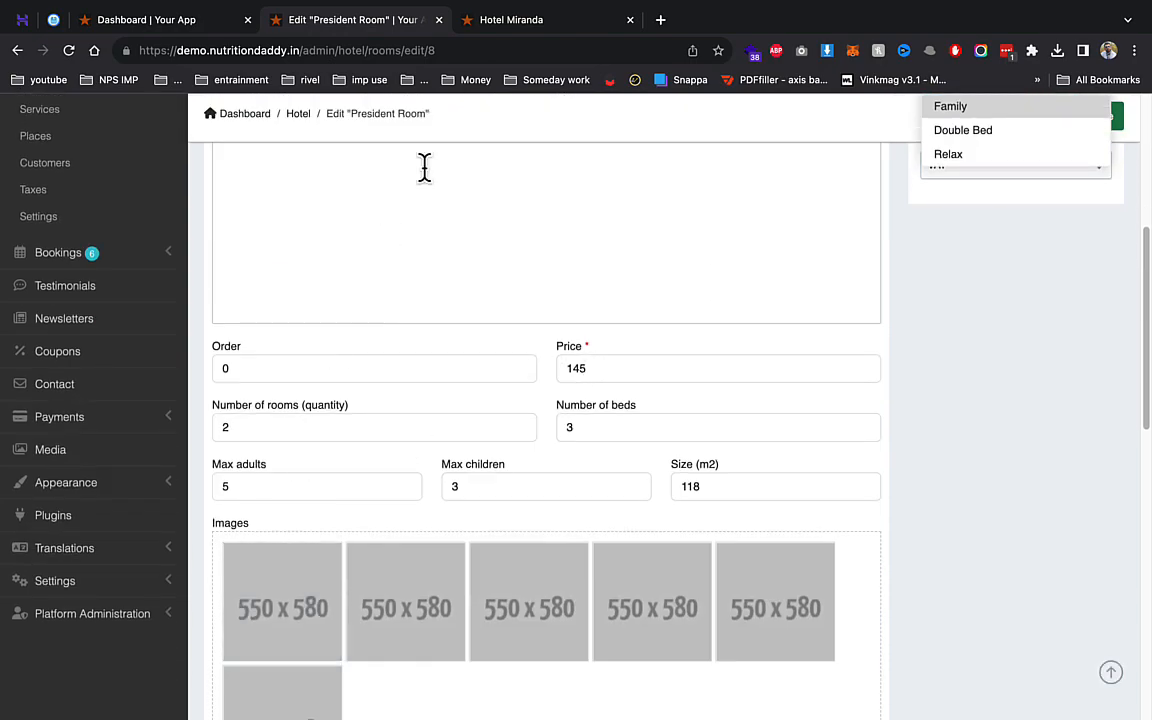
- Find President Room's $145 listing on the live website's Rooms page
left_click(548, 22)
mouse_move(185, 185)
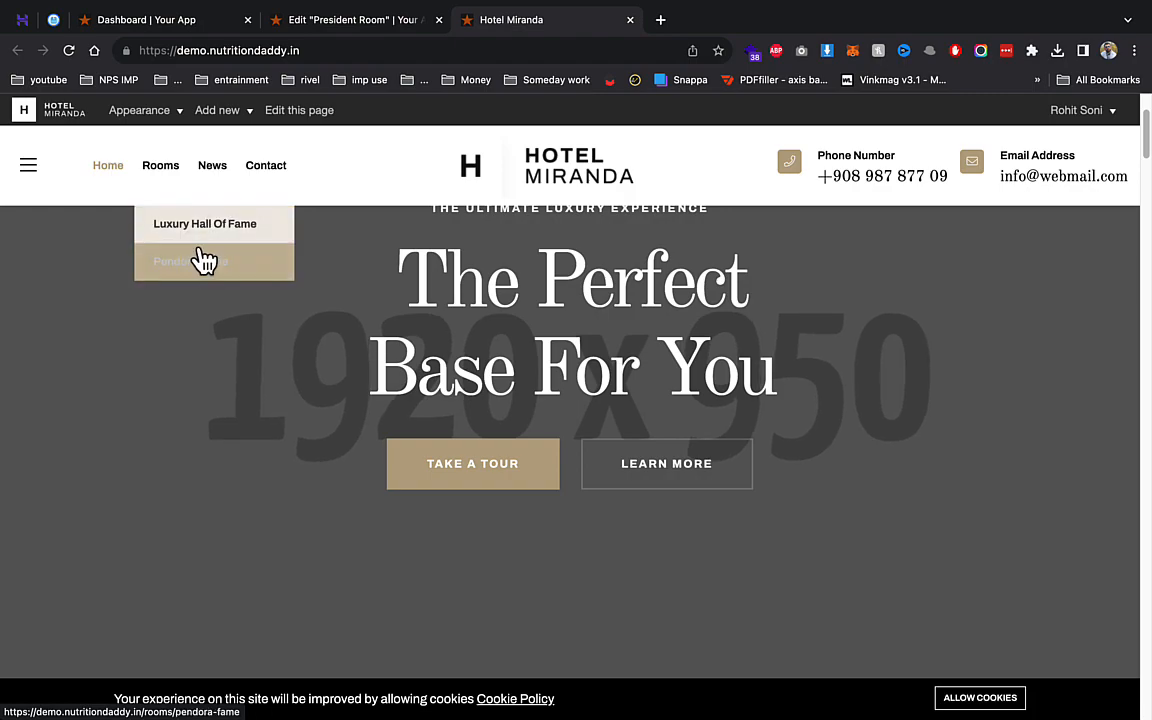
left_click(169, 182)
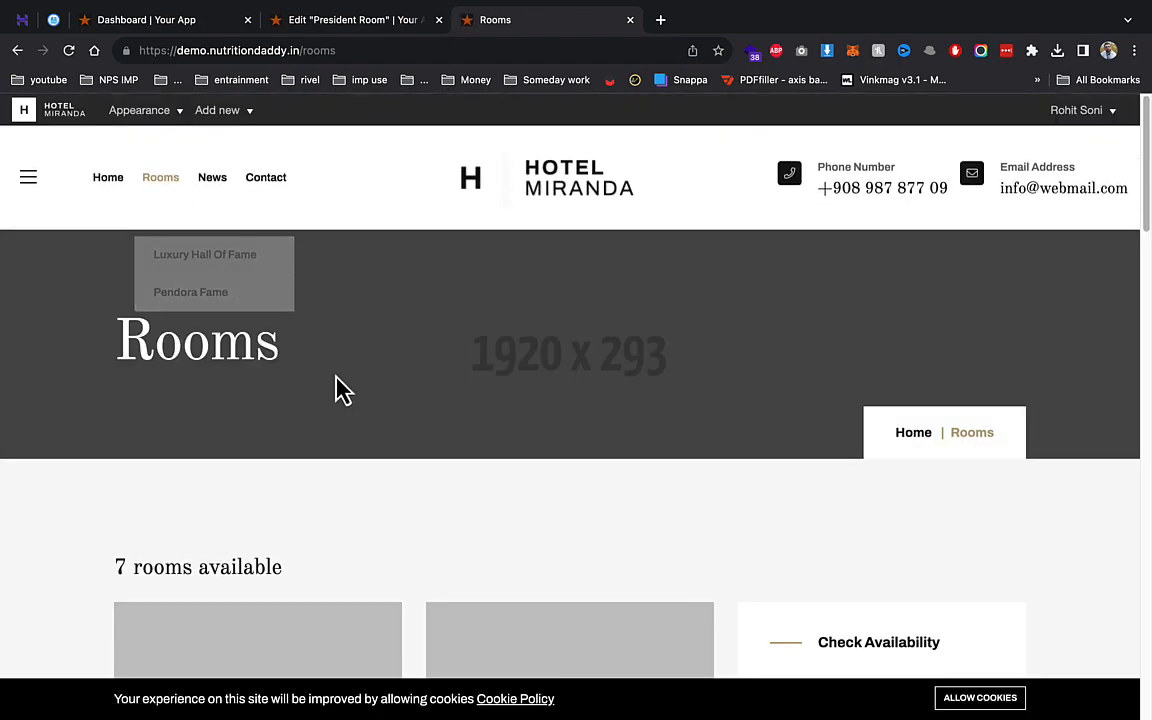
scroll(330, 380, "down", 5)
scroll(388, 396, "down", 8)
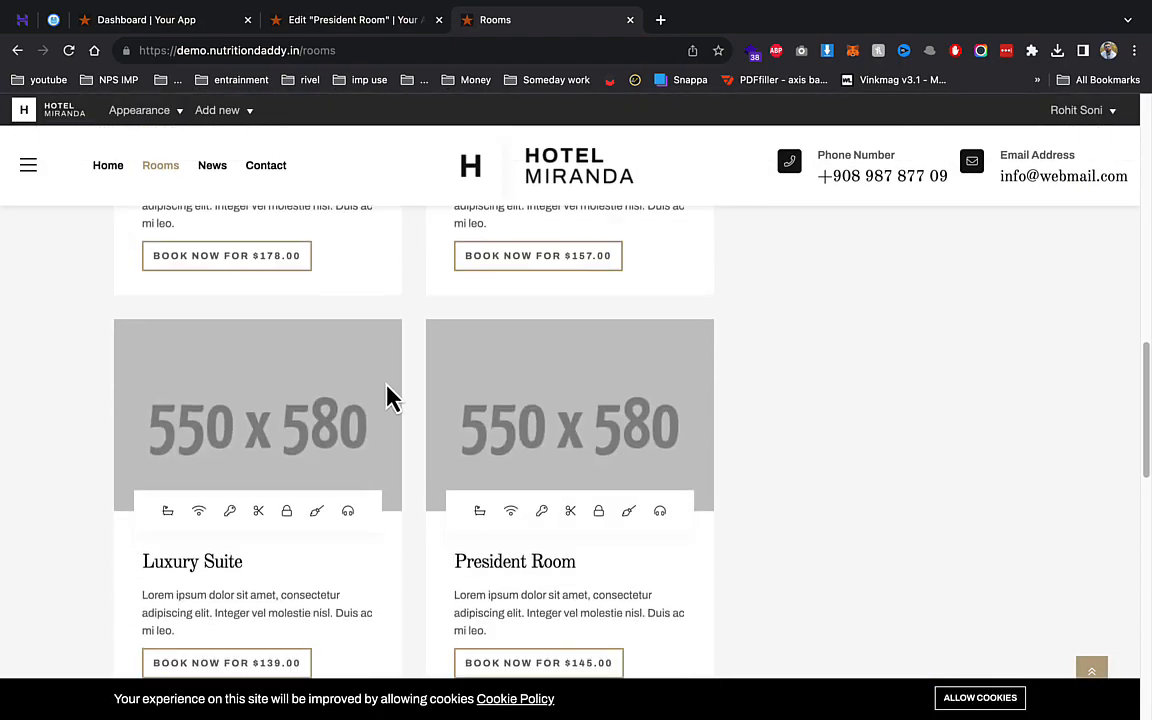
- Back in the President Room edit form, start changing the first room image
left_click(372, 20)
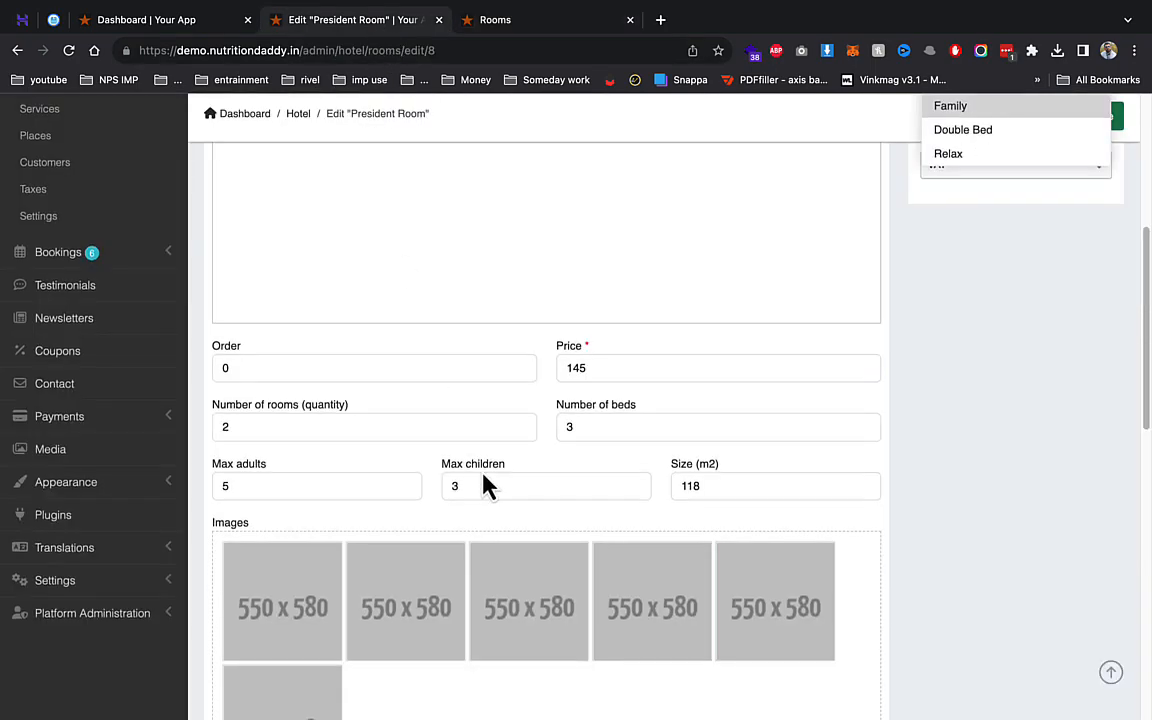
scroll(400, 500, "down", 2)
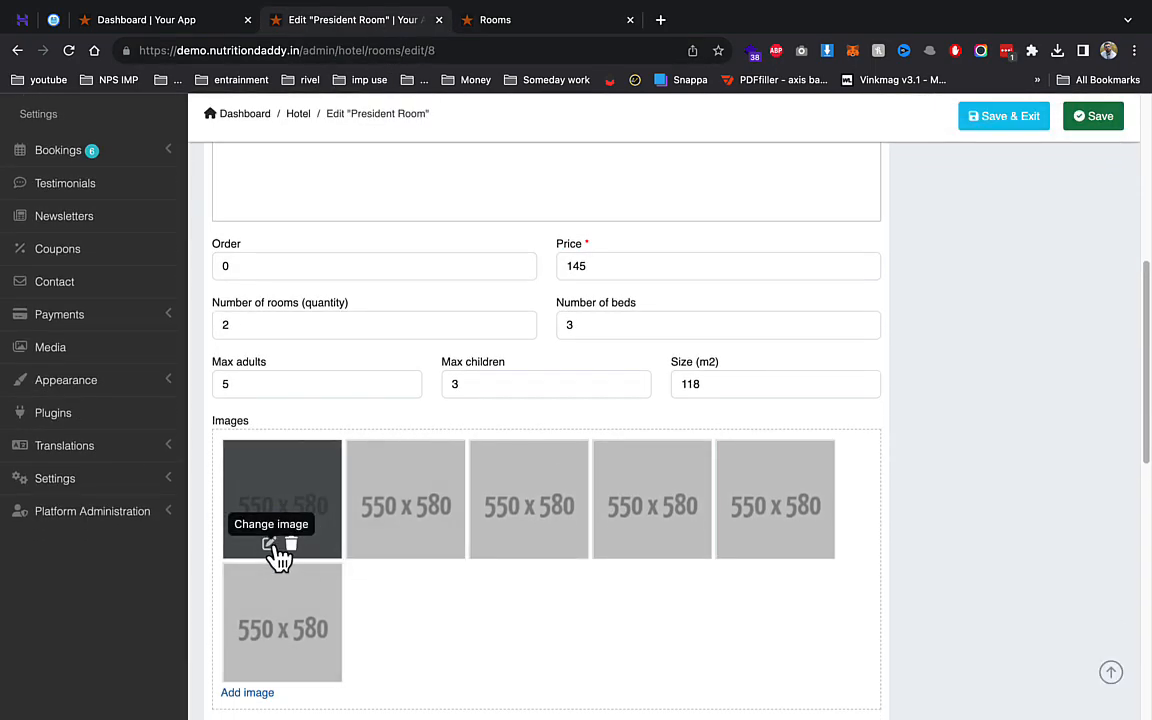
left_click(269, 545)
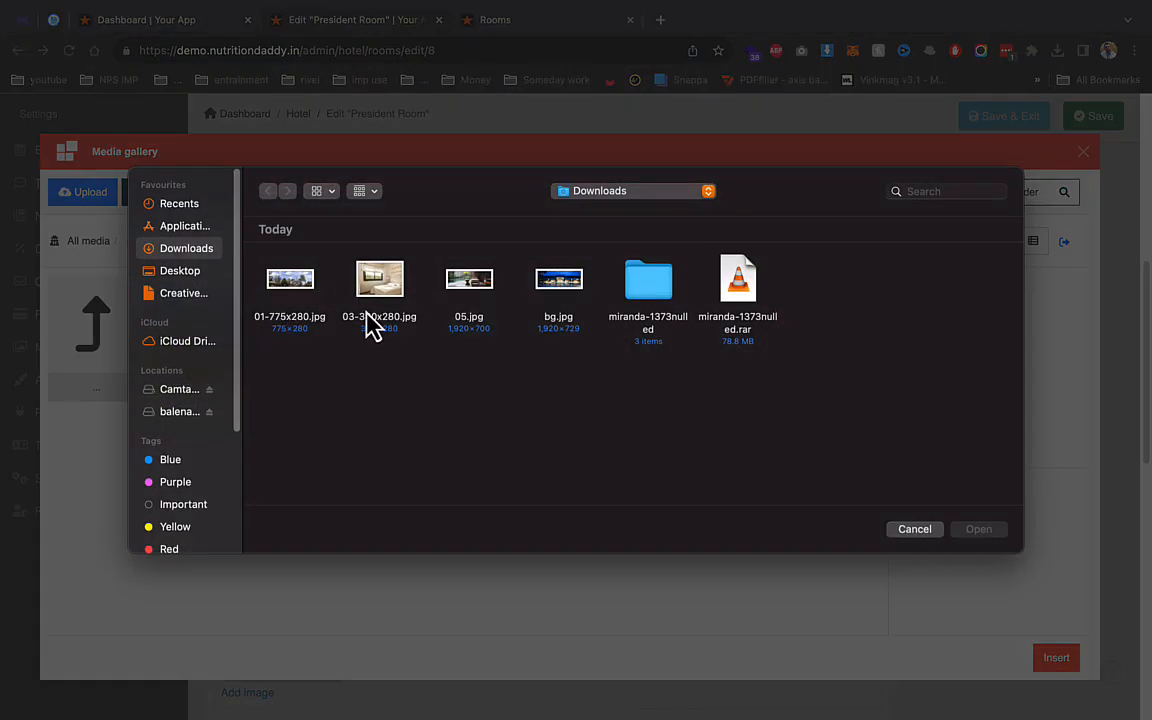
- Upload 03-380x280.jpg, insert it as President Room's first image, and review the Price field
double_click(380, 290)
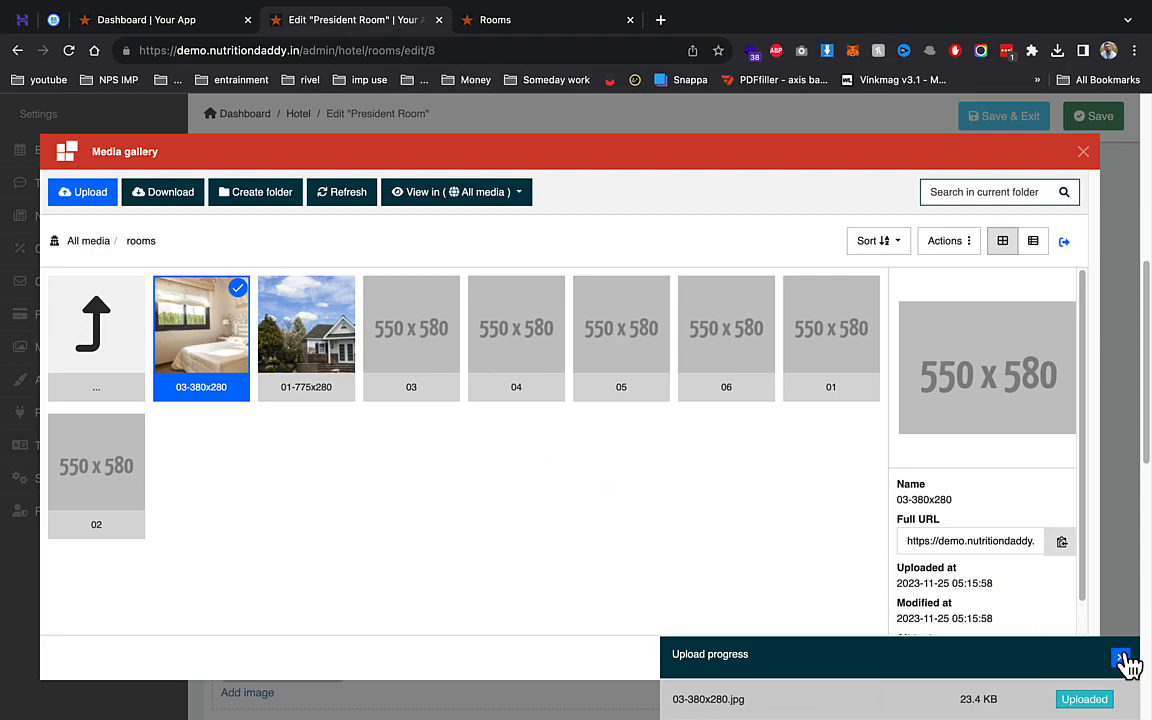
left_click(1122, 660)
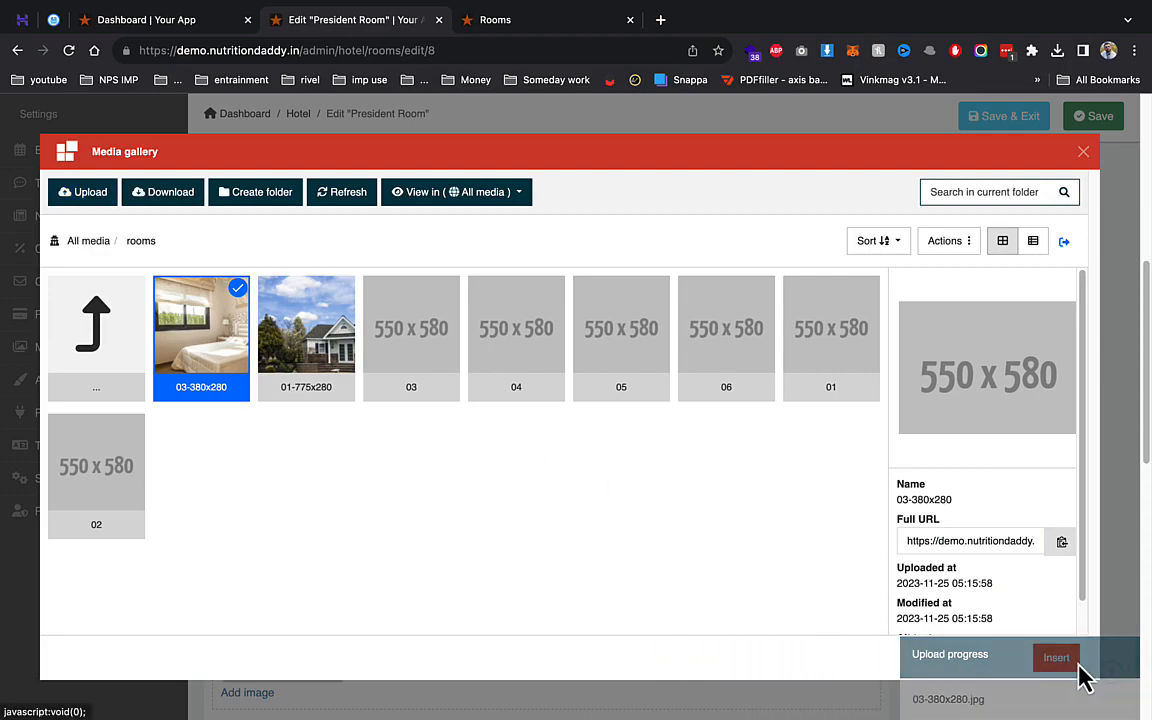
left_click(1062, 665)
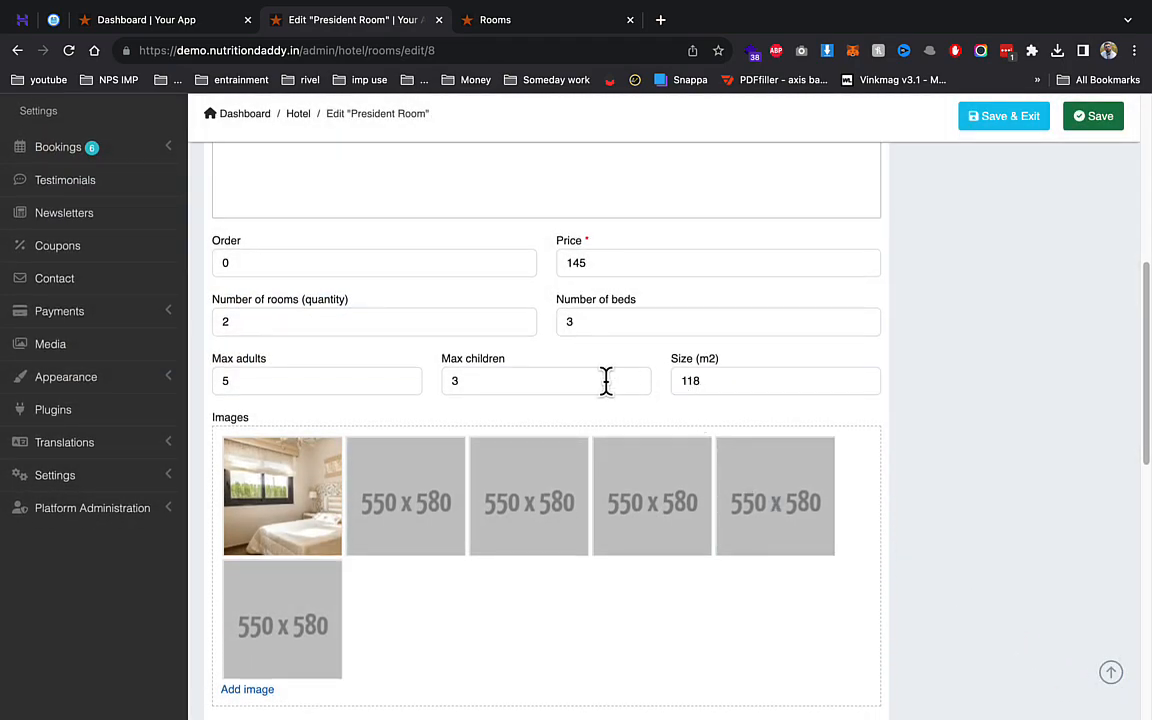
left_click(605, 258)
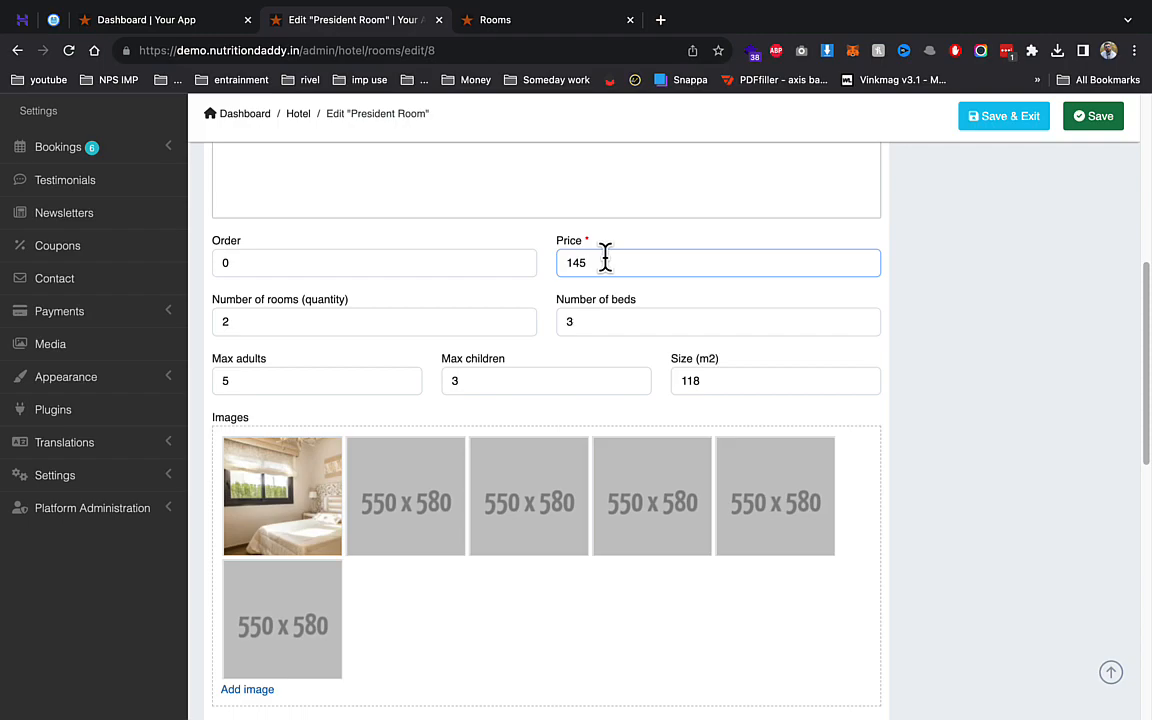
scroll(670, 398, "down", 8)
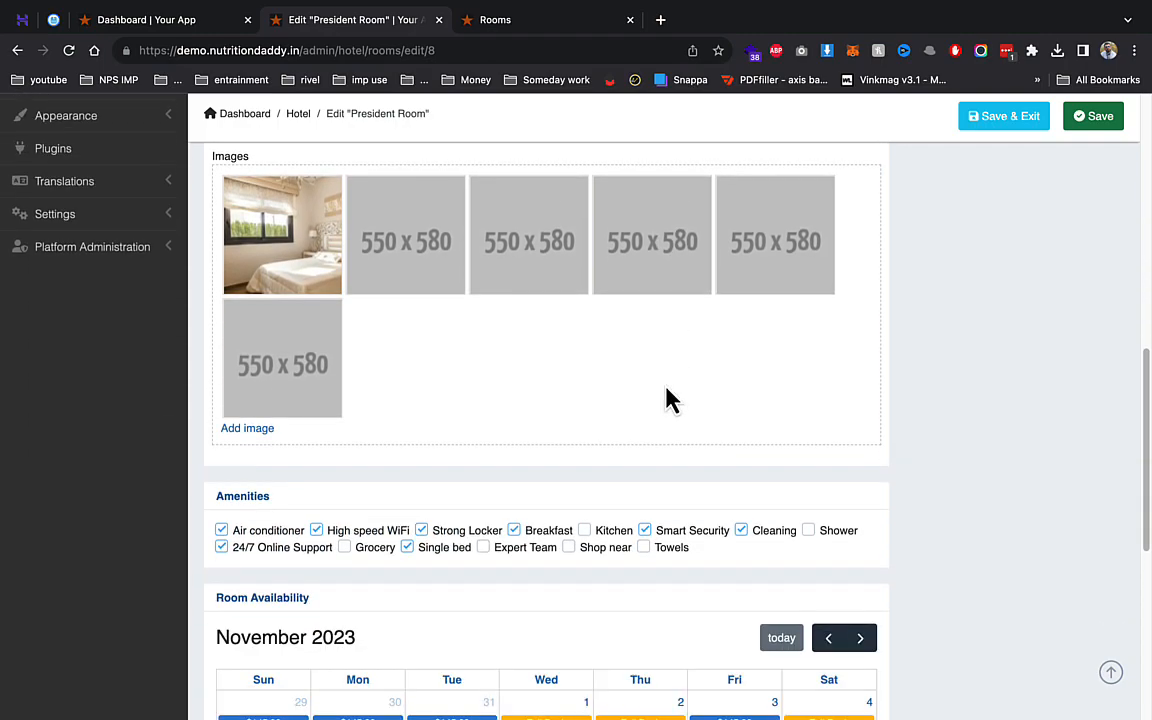
scroll(420, 325, "up", 2)
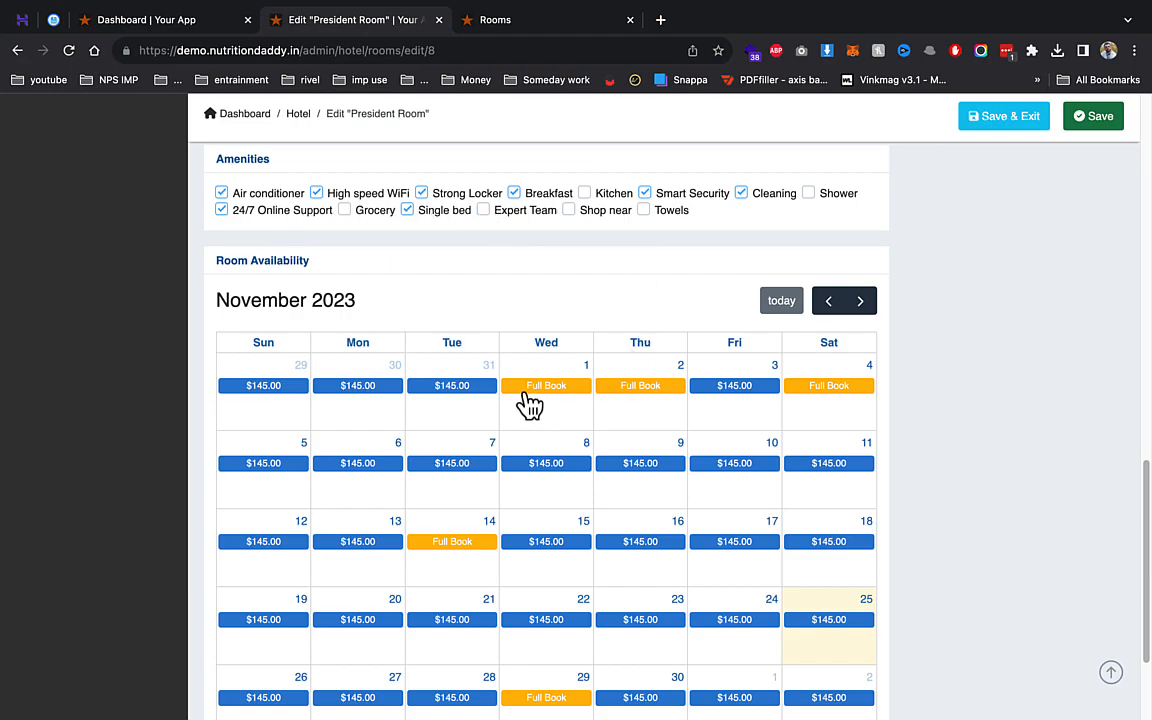
scroll(530, 403, "down", 2)
scroll(530, 403, "up", 15)
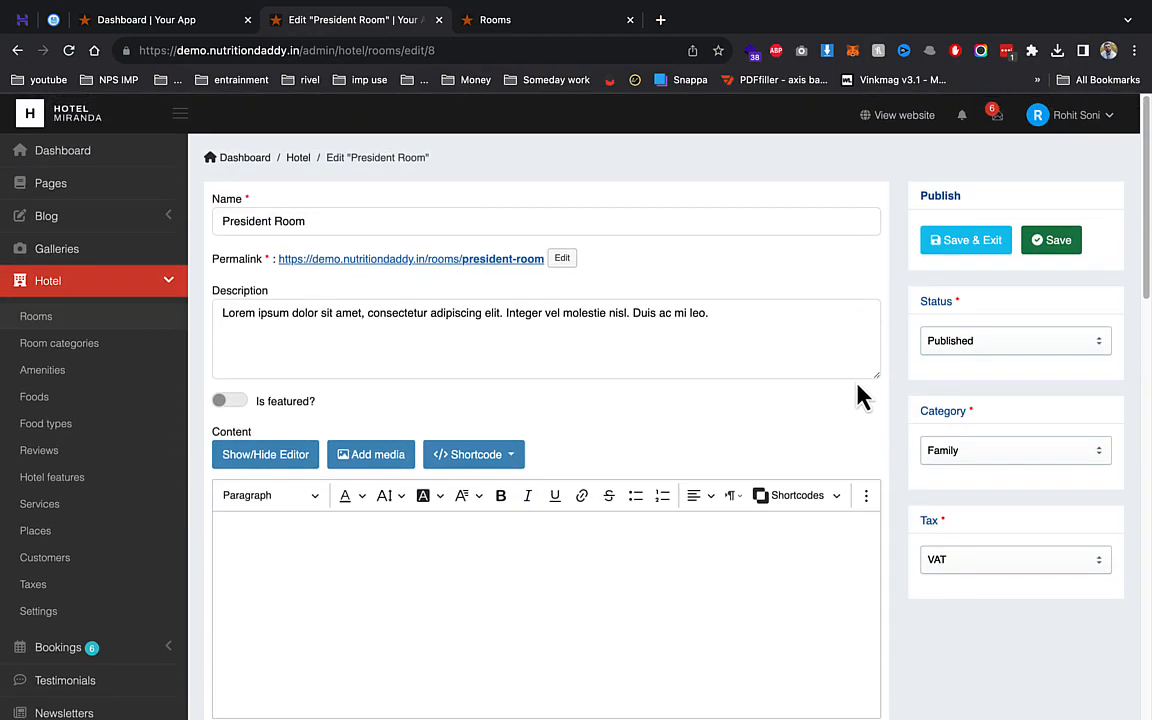
- Save President Room, verify its $14,500.00 price and bedroom photo live, then open Amenities
left_click(998, 245)
left_click(545, 22)
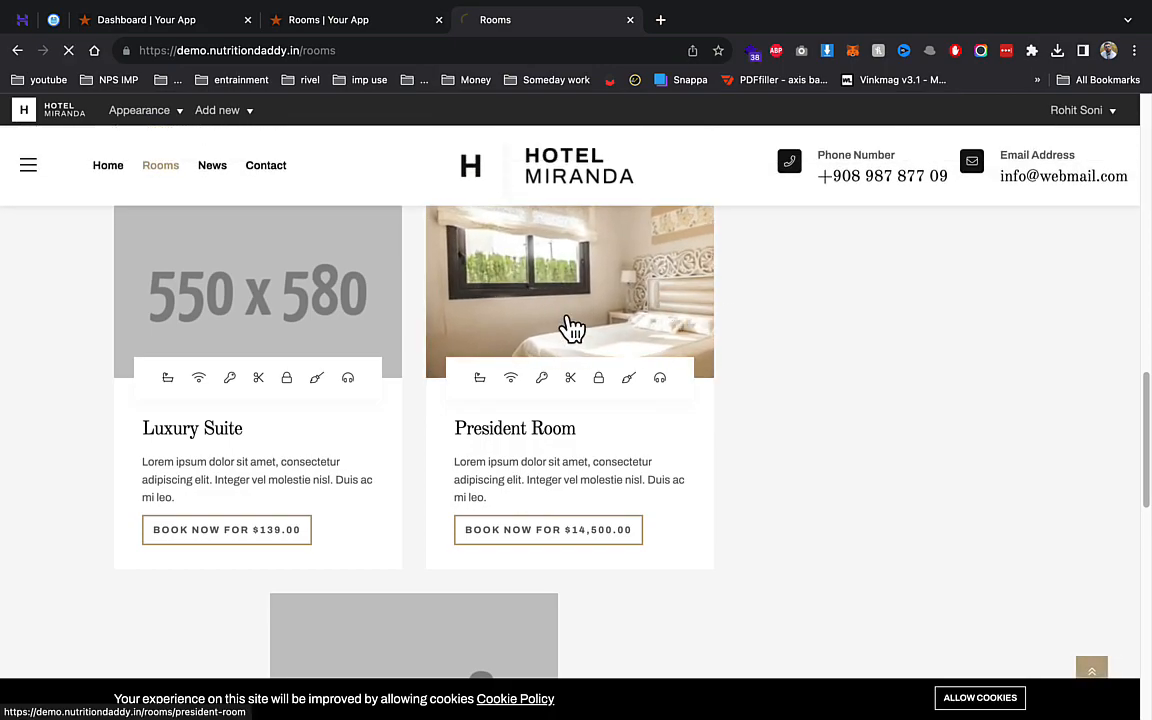
scroll(565, 329, "down", 7)
scroll(416, 356, "up", 3)
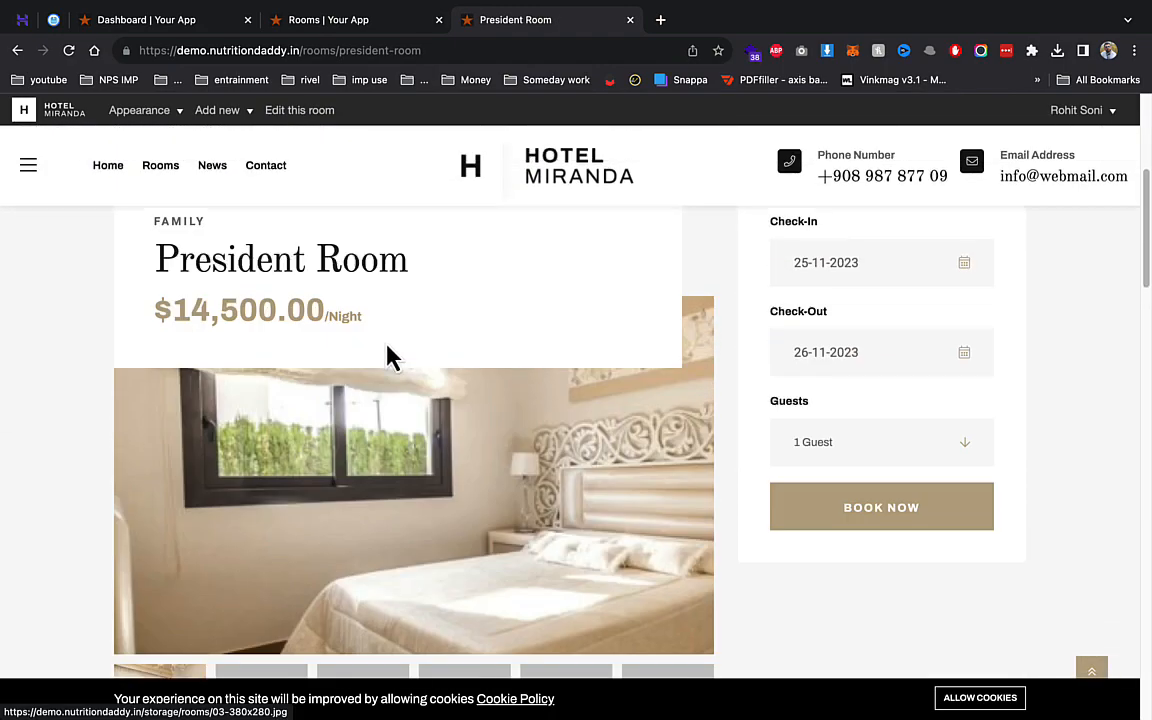
scroll(345, 390, "down", 3)
scroll(510, 448, "up", 6)
scroll(290, 493, "down", 1)
left_click(365, 22)
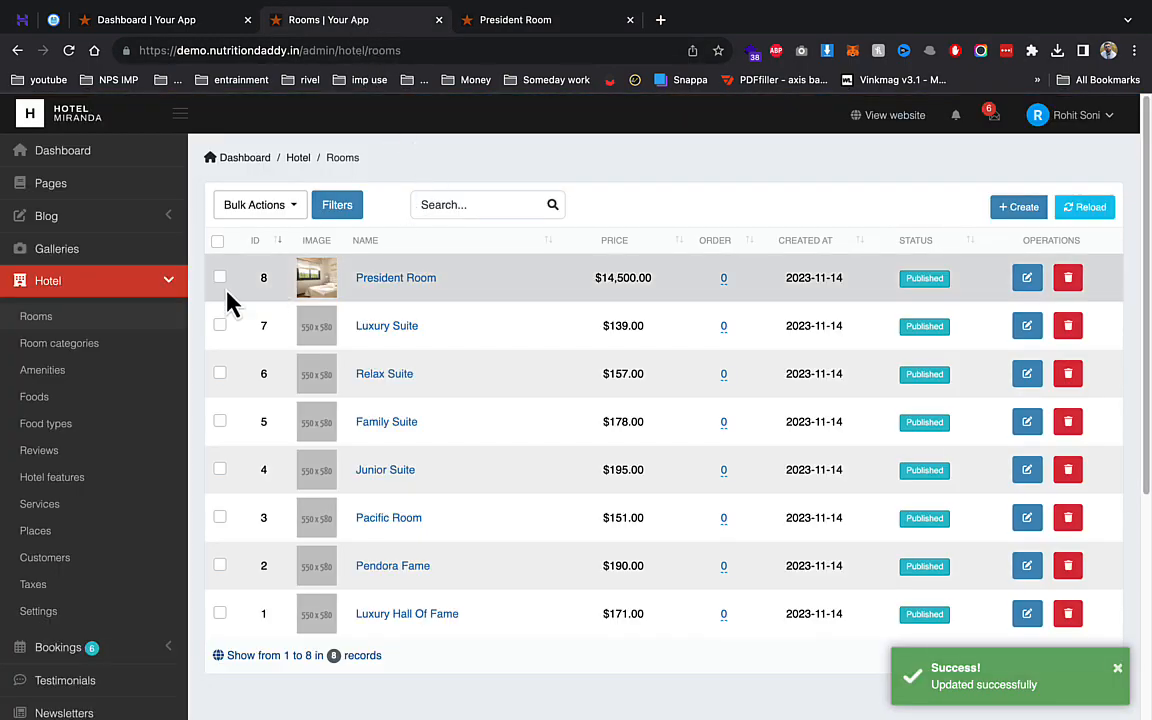
left_click(88, 374)
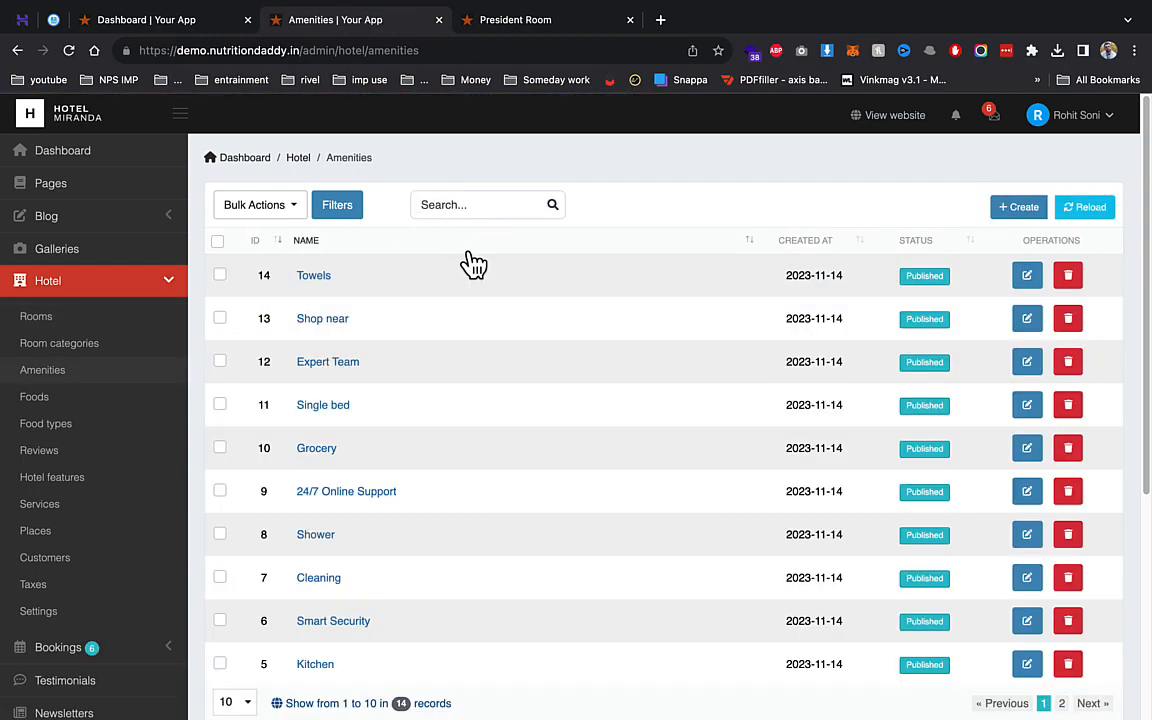
- Browse the Amenities, Foods, Food types, Reviews and Hotel features lists, opening Special Offers
scroll(455, 288, "down", 4)
scroll(455, 288, "up", 5)
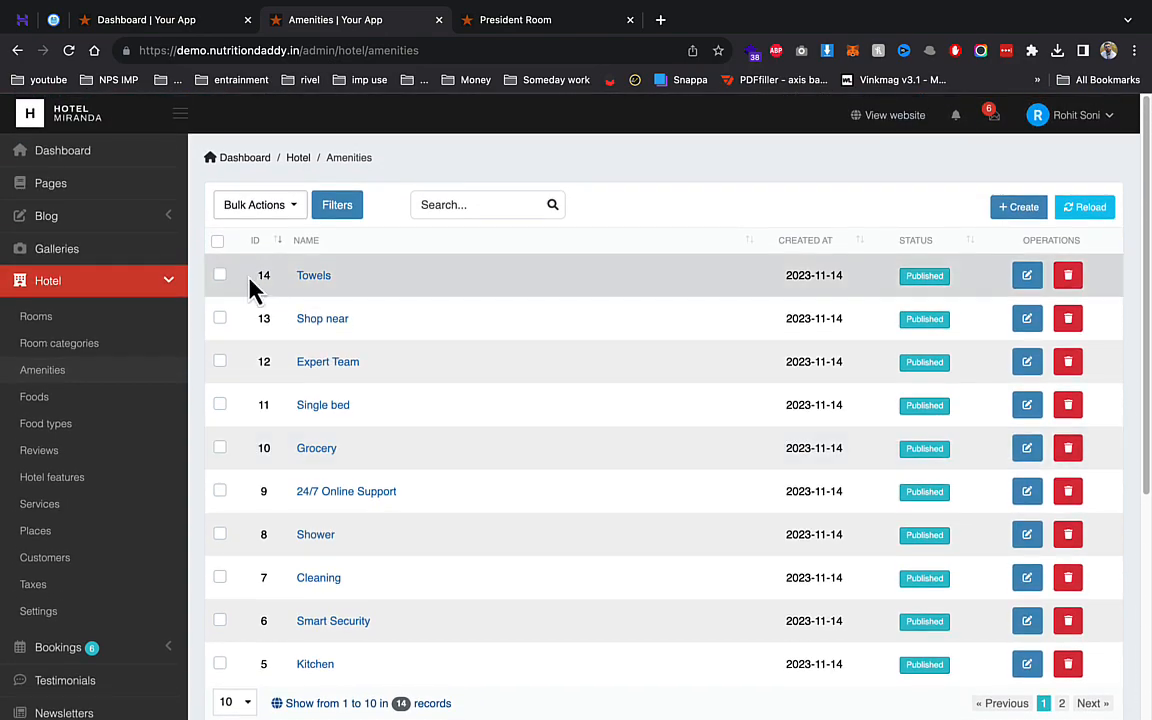
left_click(80, 400)
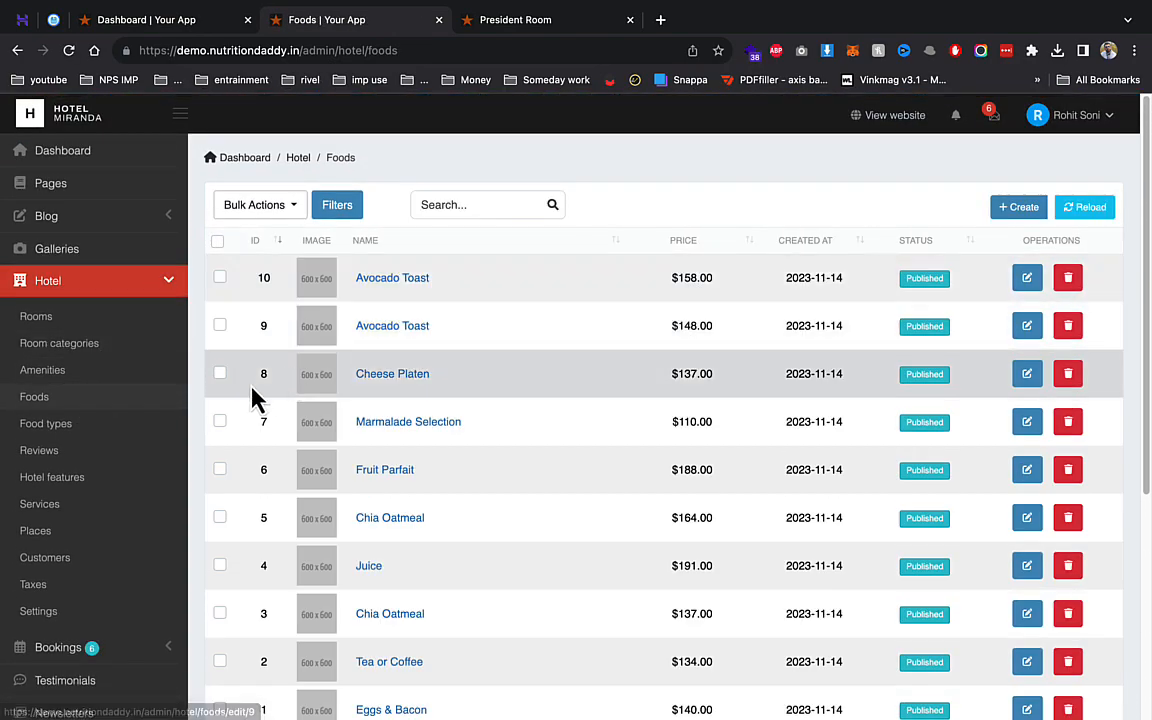
left_click(60, 430)
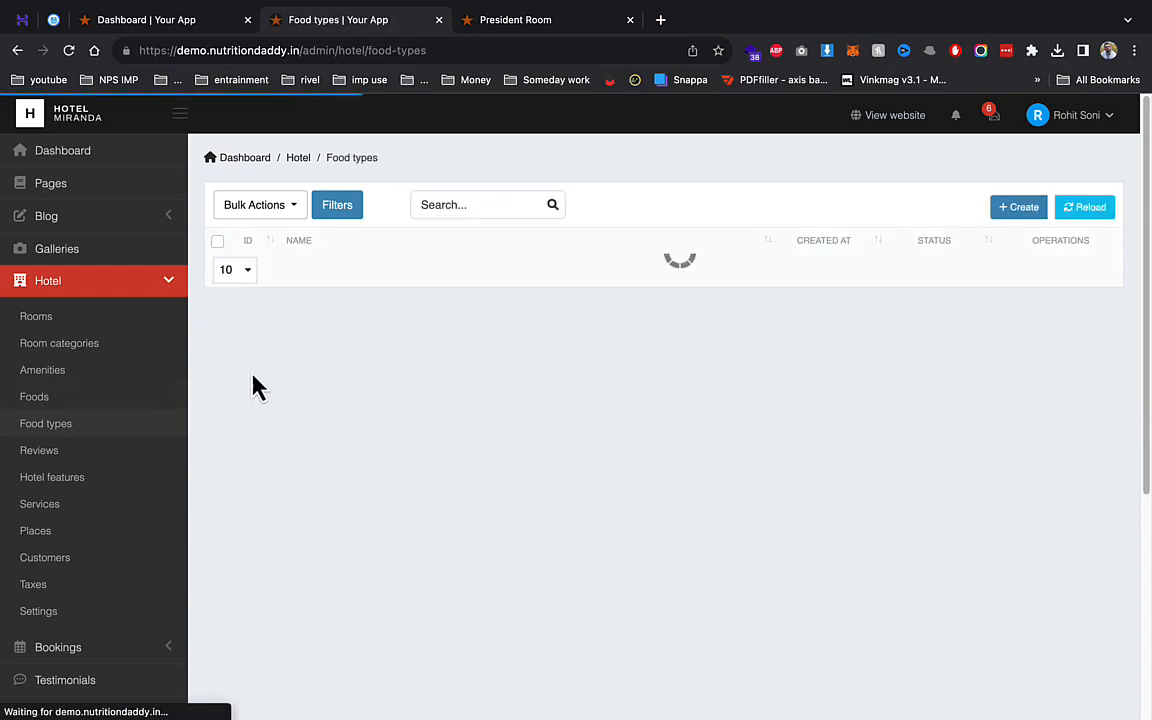
left_click(70, 458)
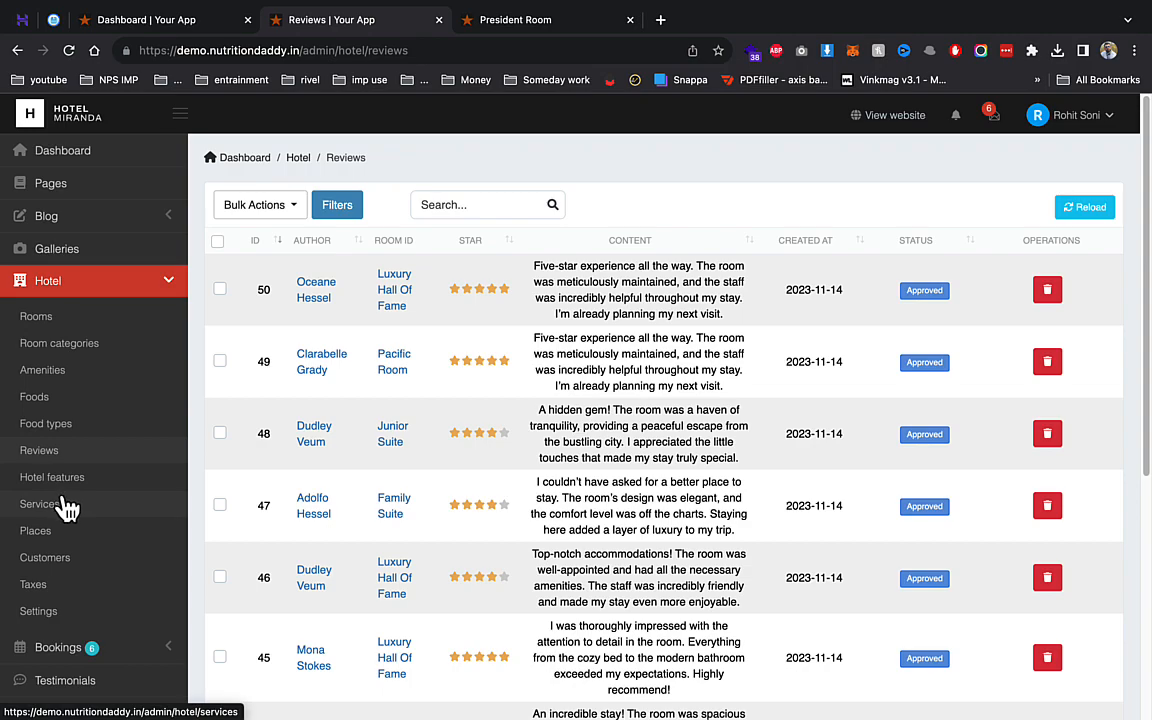
left_click(64, 481)
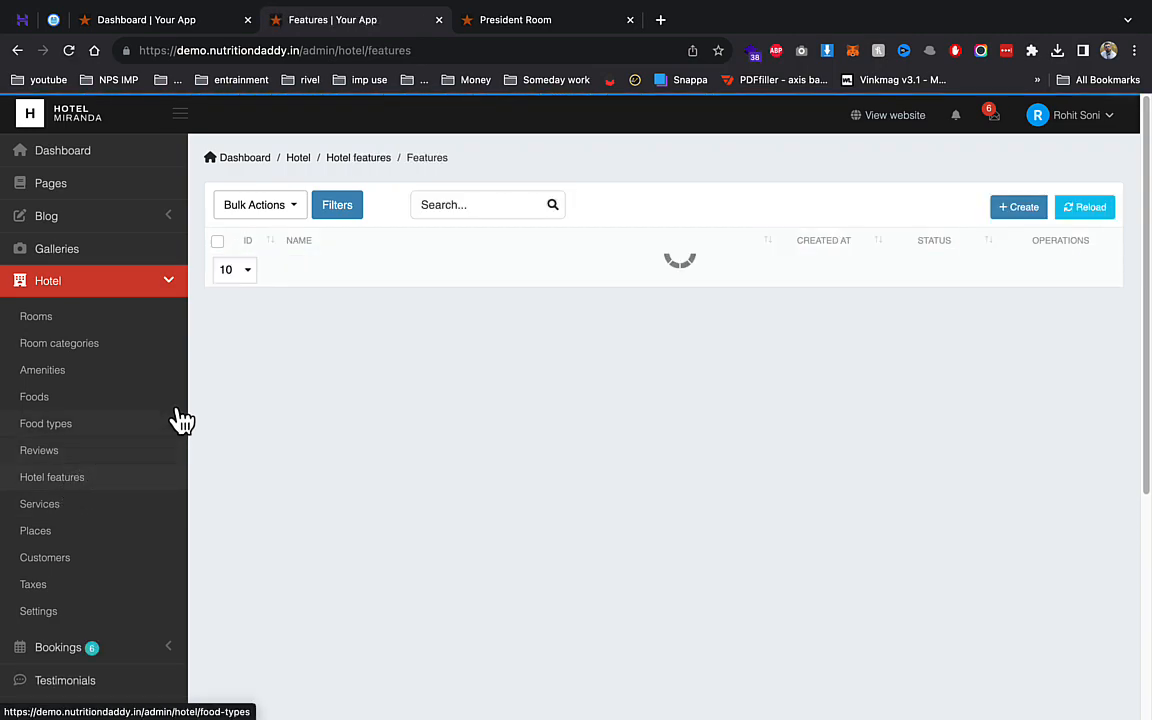
left_click(337, 275)
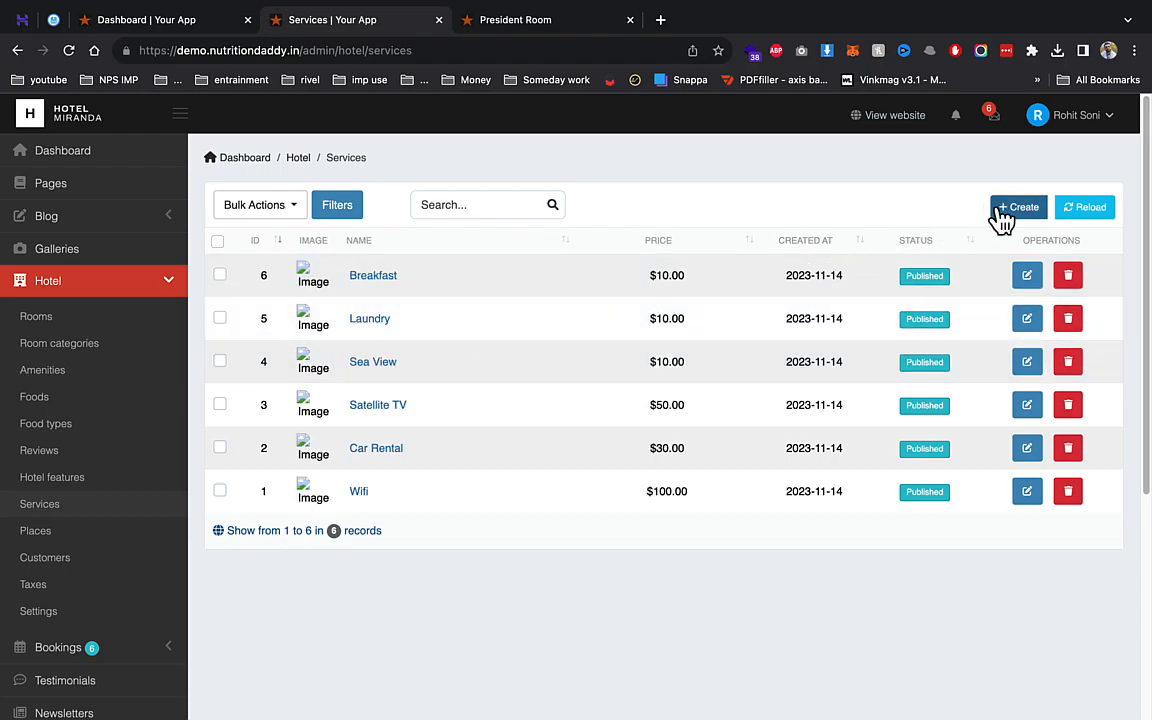
- Create a new service named parking with 'parking' as its content
left_click(1002, 218)
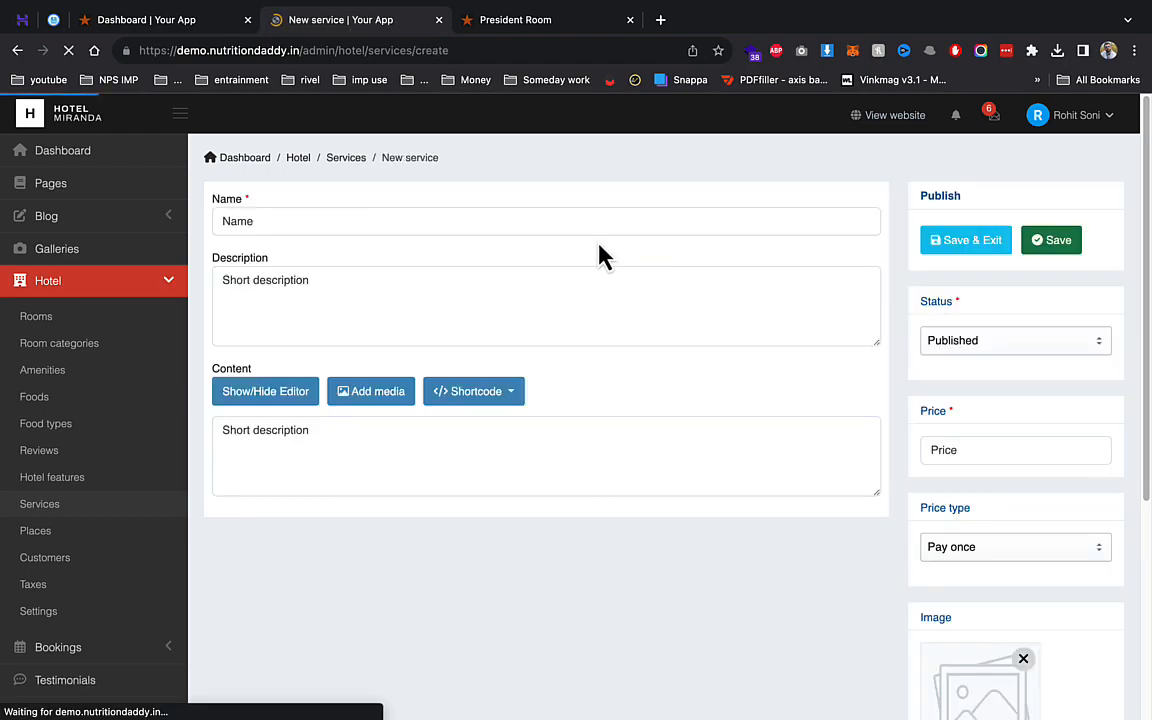
left_click(400, 221)
type("parkin")
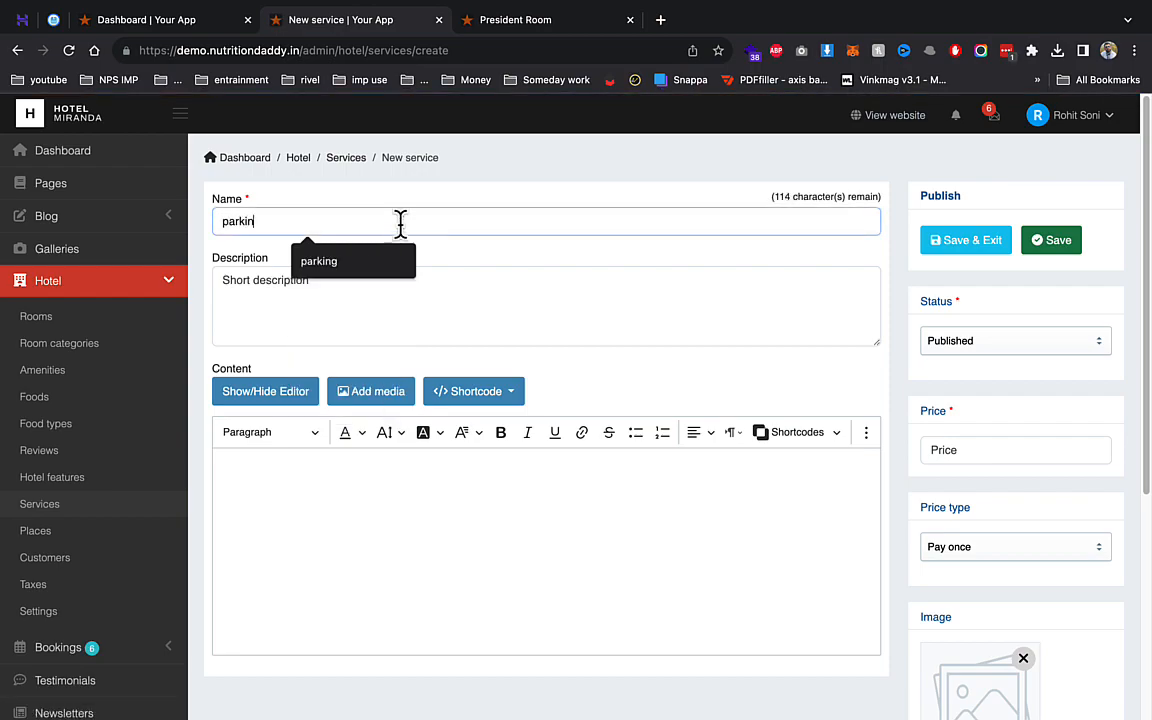
left_click(398, 268)
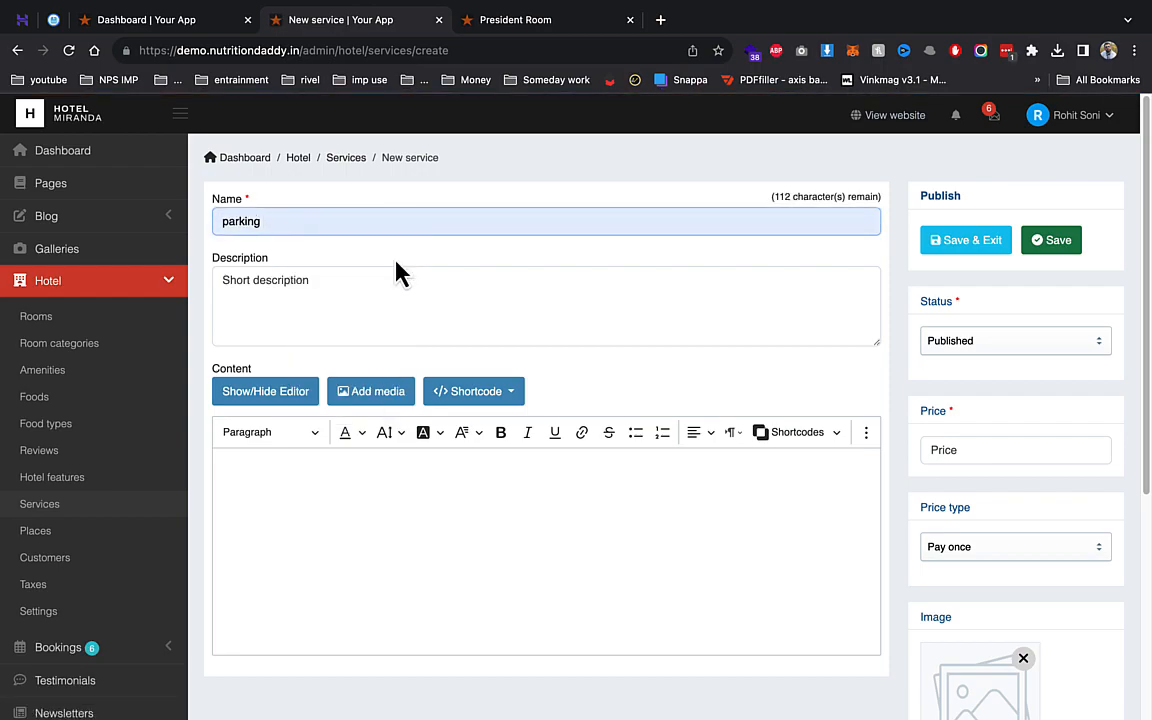
left_click(381, 480)
type("parking")
scroll(360, 532, "down", 3)
scroll(485, 507, "up", 1)
scroll(485, 507, "up", 3)
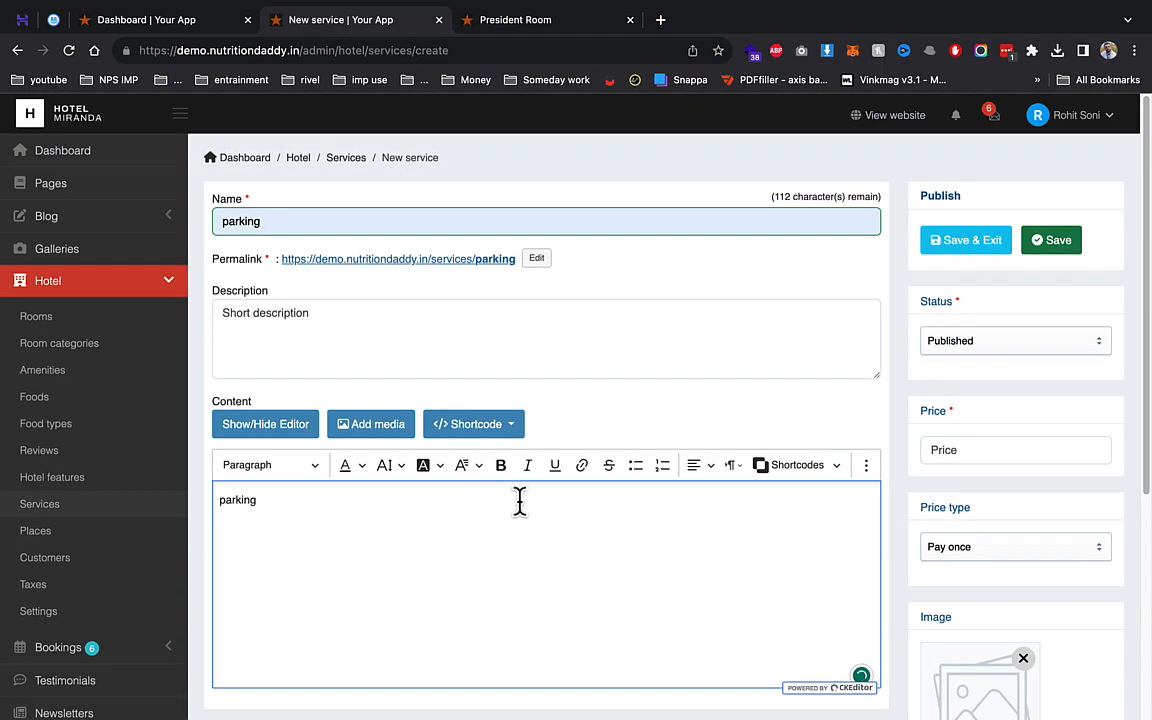
- Price the service at 233 with Pay once price type and save it
left_click(944, 452)
type("25")
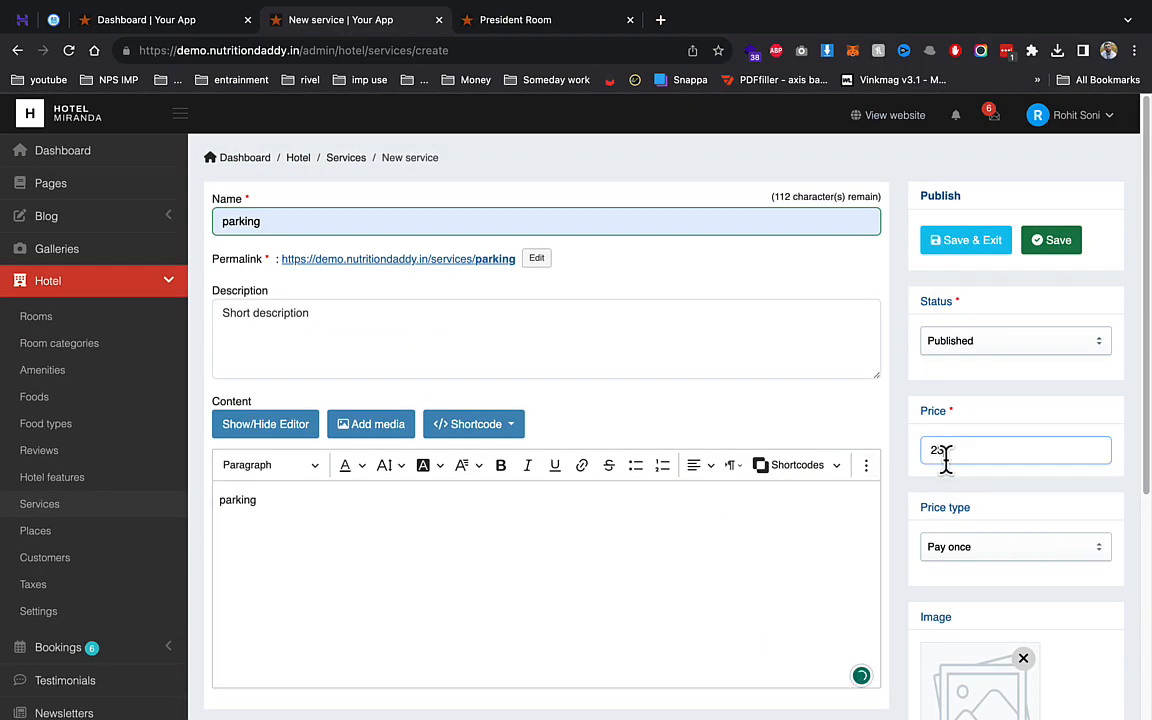
left_click(969, 558)
left_click(969, 576)
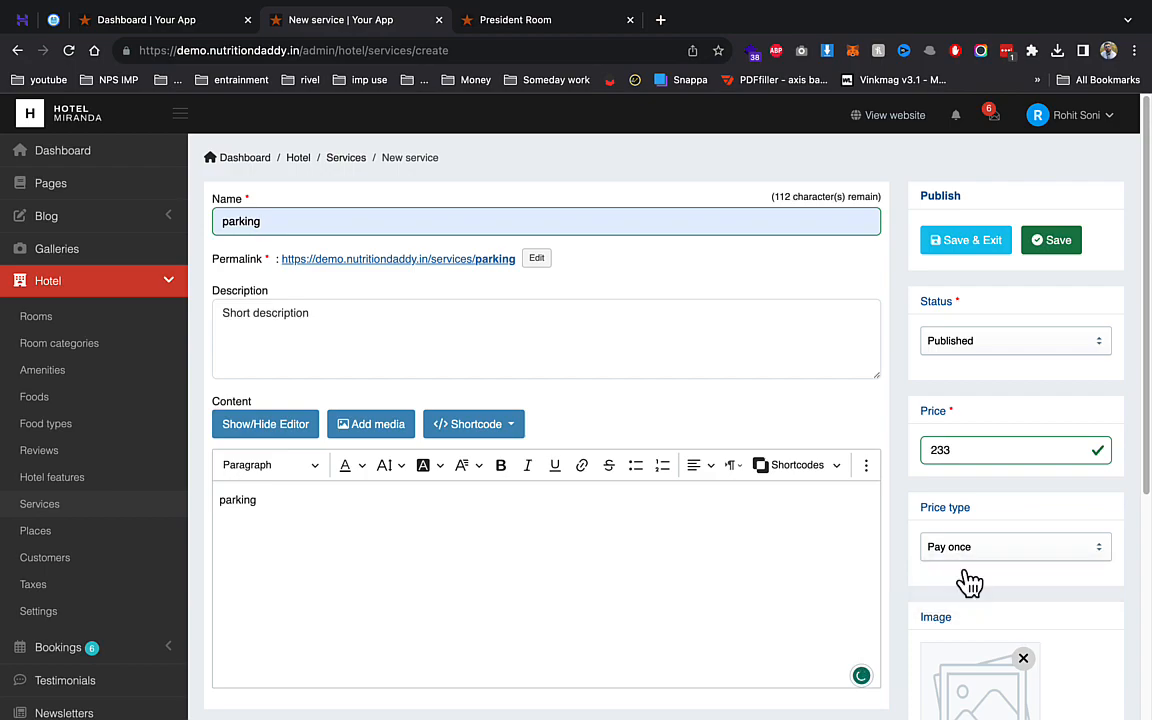
left_click(973, 250)
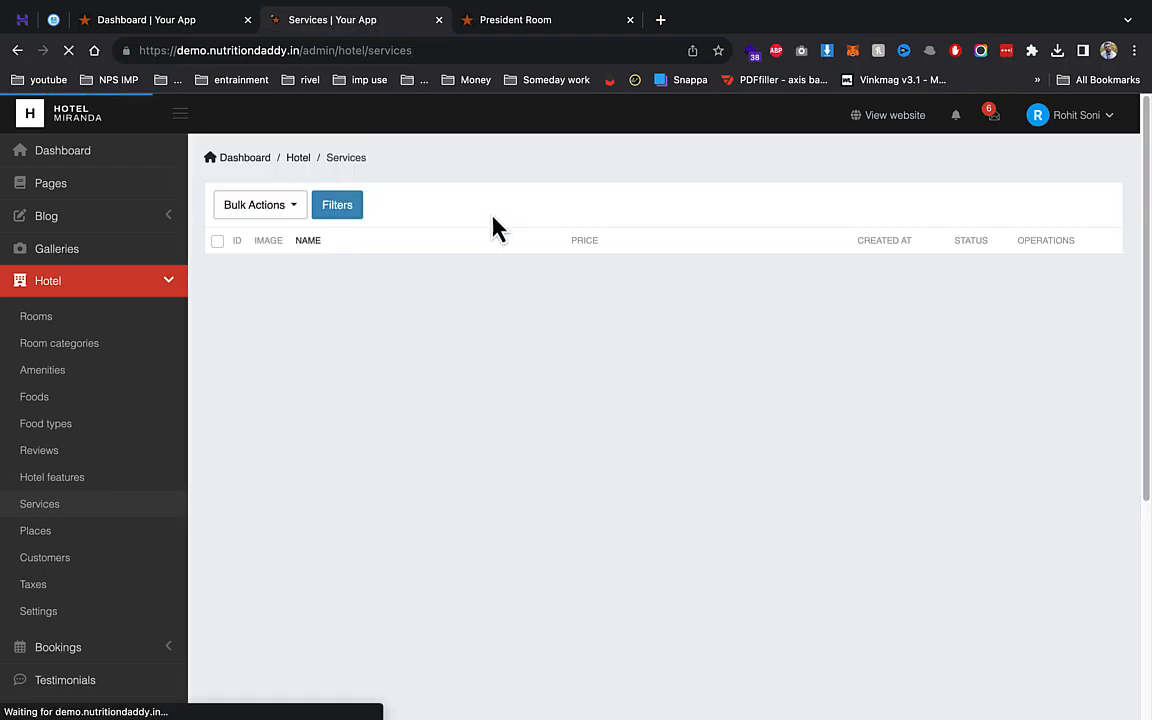
left_click(540, 20)
left_click(335, 20)
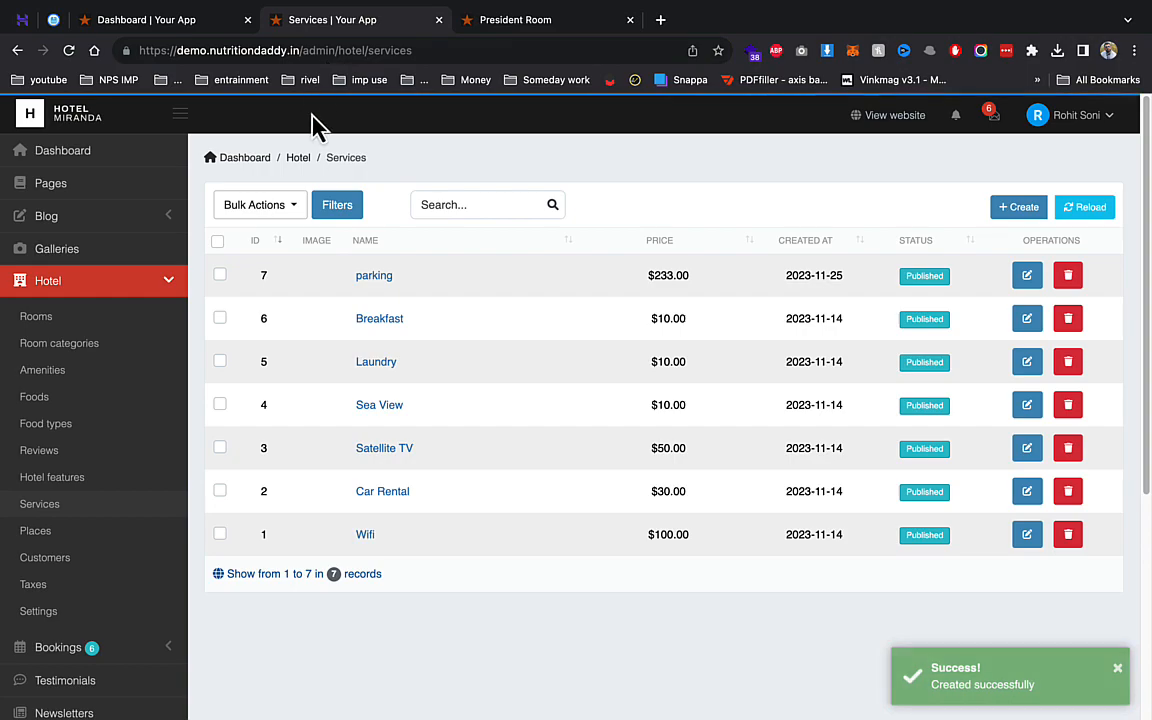
- Book President Room for check-in 27 and check-out 28 November, adding Parking as an extra
left_click(510, 20)
scroll(752, 440, "down", 2)
scroll(752, 440, "down", 3)
scroll(632, 419, "up", 4)
left_click(830, 540)
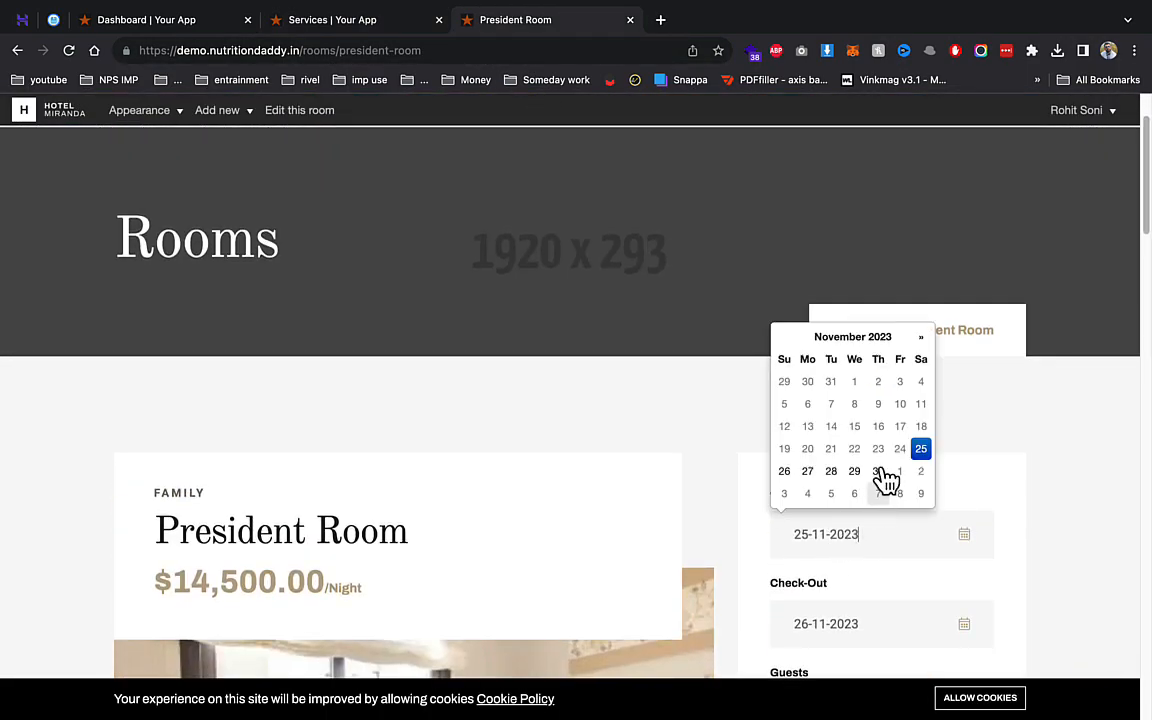
left_click(807, 471)
scroll(800, 483, "down", 3)
left_click(828, 342)
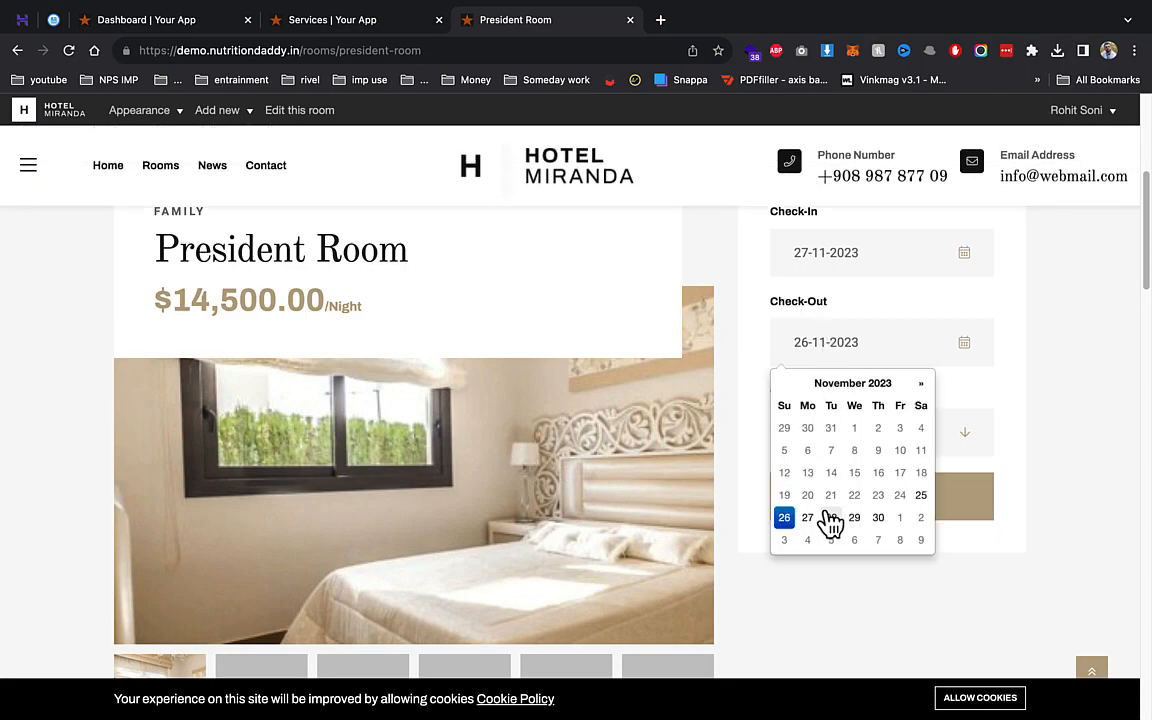
left_click(828, 518)
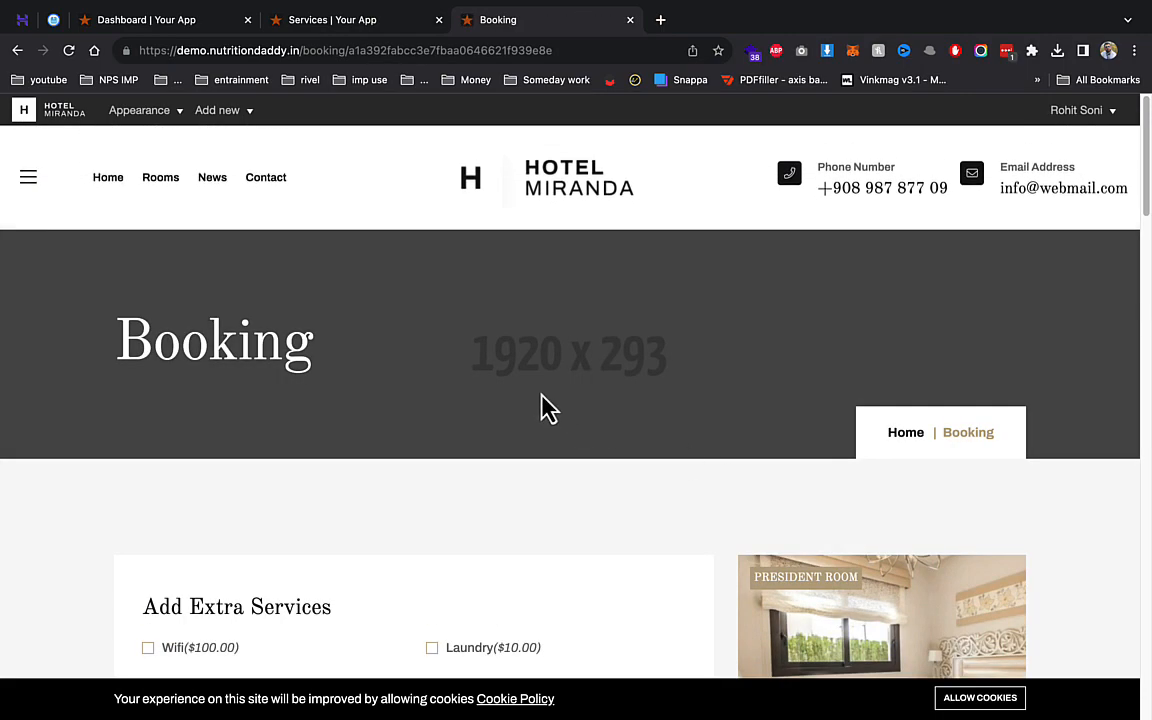
scroll(530, 394, "down", 4)
left_click(455, 350)
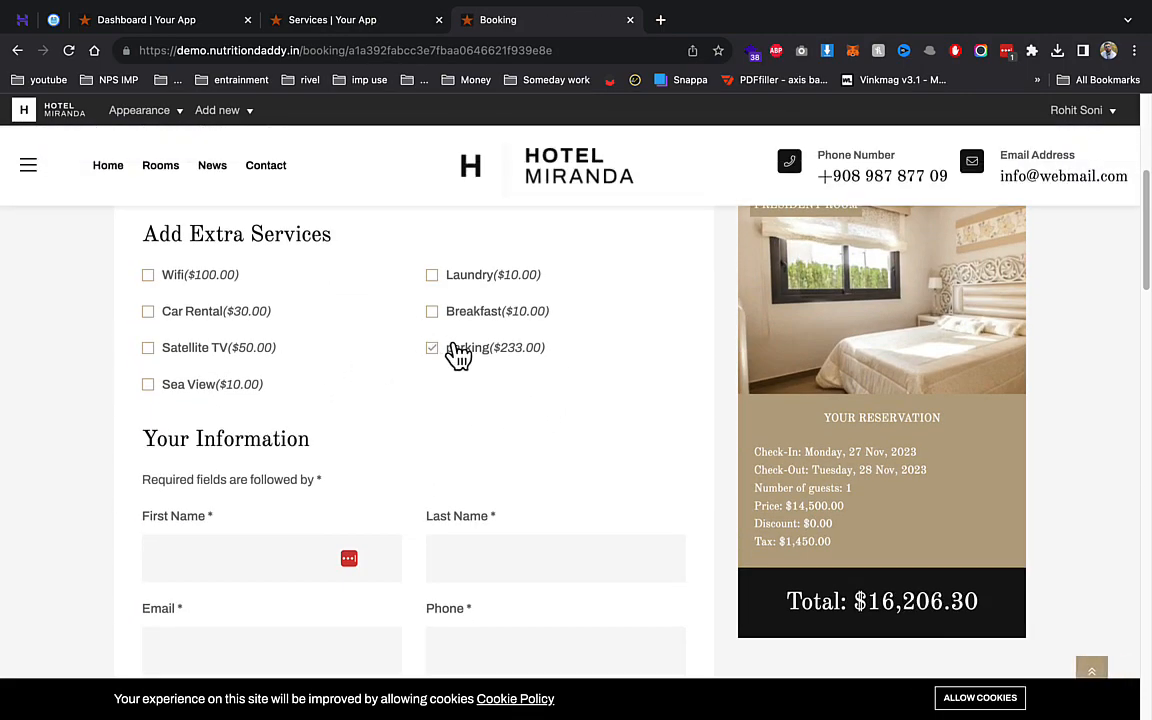
- Enter the guest's first name, last name, e-mail address and phone number
scroll(542, 355, "down", 2)
left_click(273, 457)
type("sdf")
key("Tab")
type("sd")
key("Tab")
type("fsd")
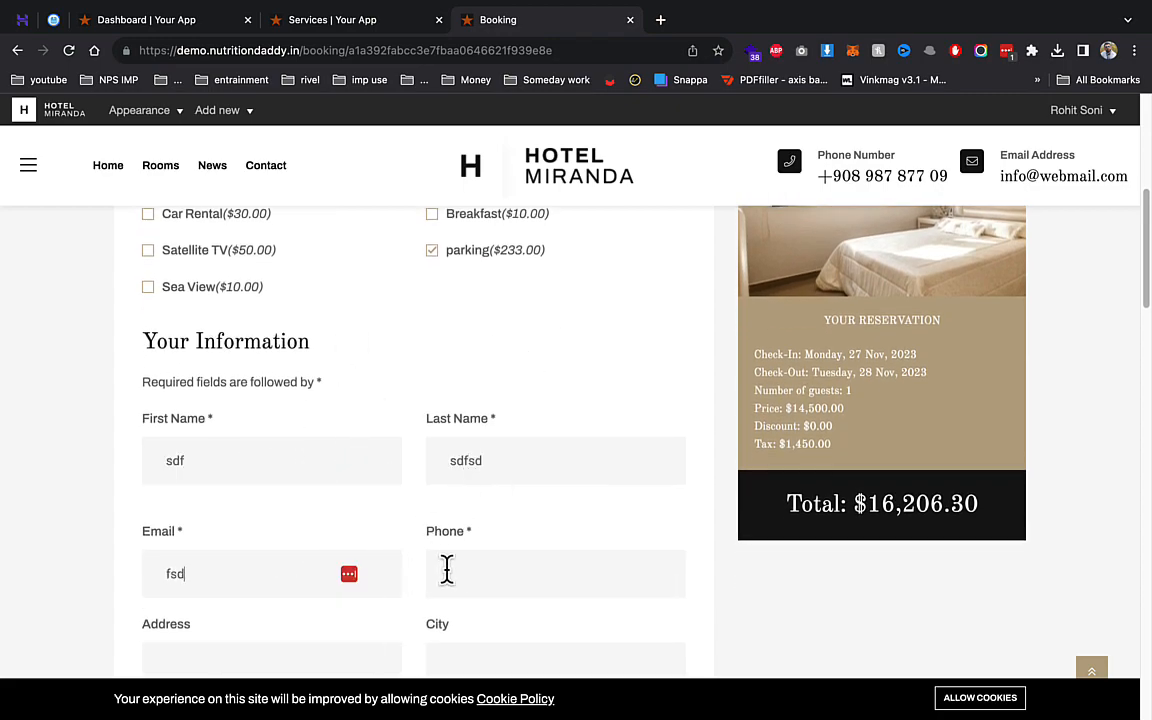
type("@gmail.co")
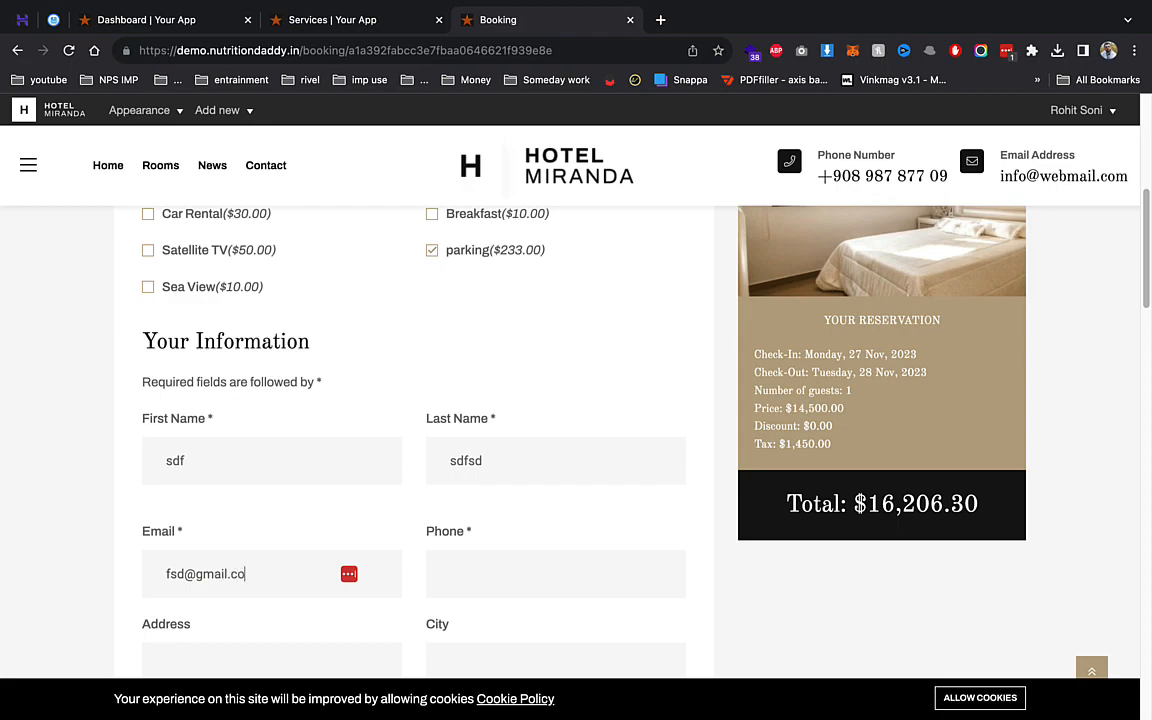
type("m")
key("Tab")
type("234234")
scroll(447, 586, "down", 3)
- Enter the guest's street address, city and country, completing the phone number
left_click(262, 340)
type("dsf")
left_click(470, 347)
type("sdfs")
left_click(504, 238)
type("423")
left_click(352, 460)
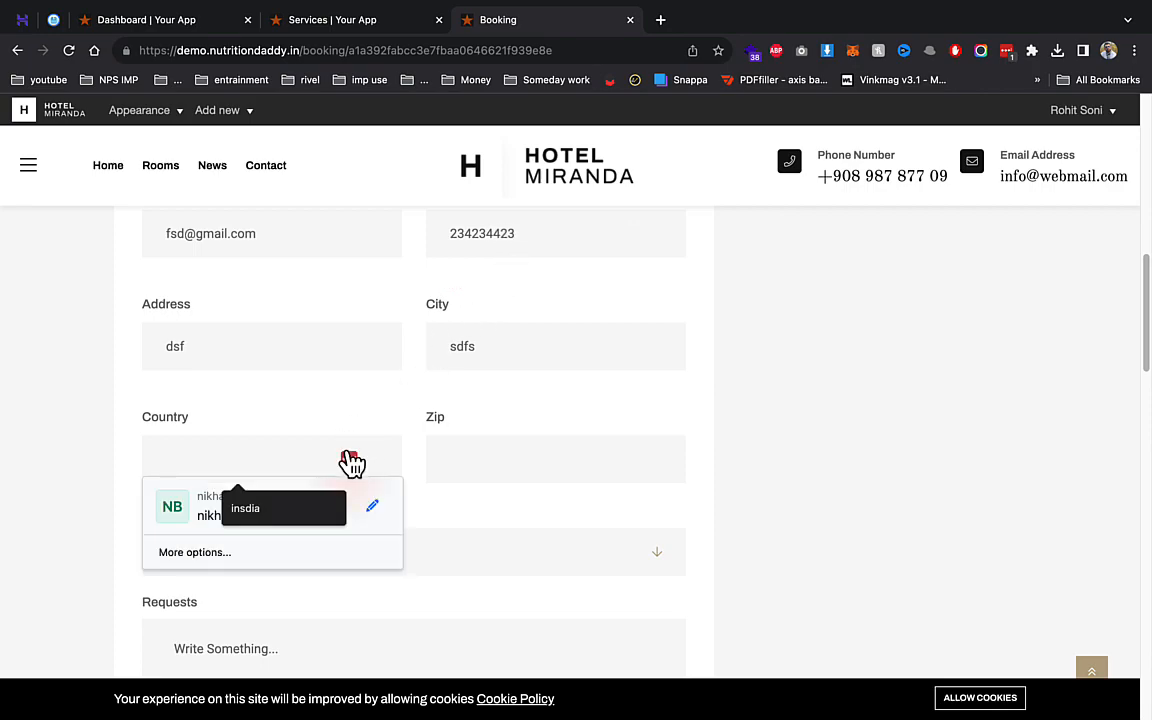
type("india")
key("Tab")
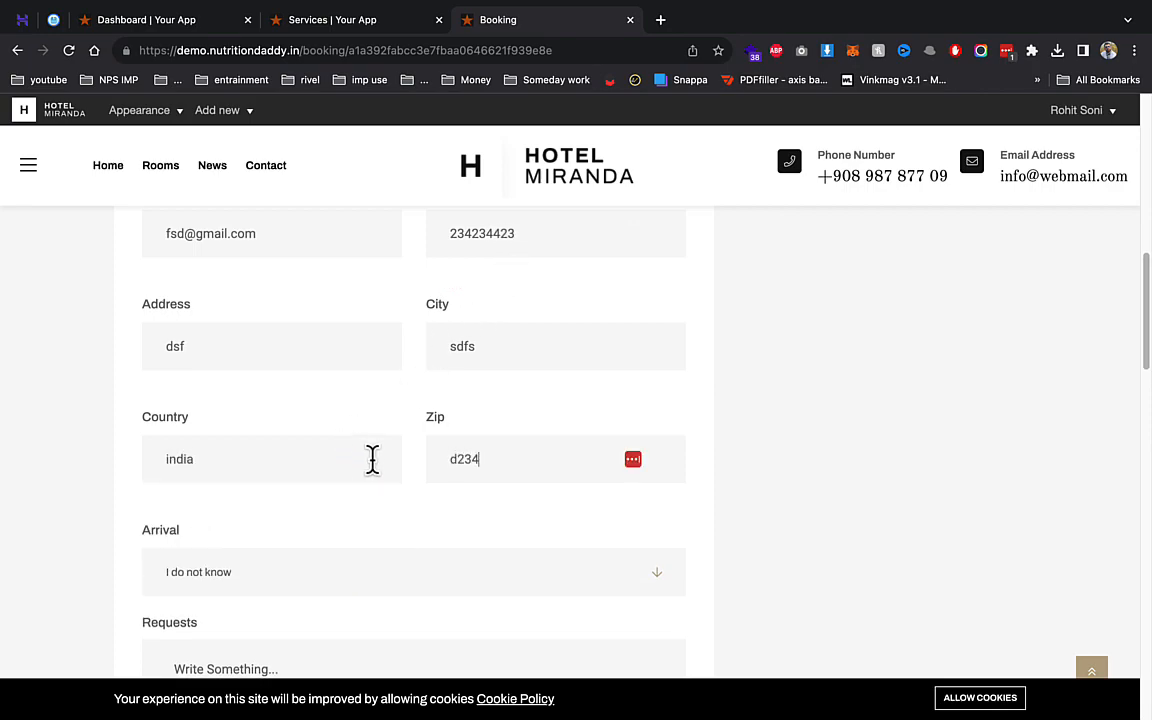
- Set arrival time 6:00 - 7:00 AM, add special request 'sd', and accept the terms
scroll(248, 540, "down", 3)
left_click(268, 335)
left_click(237, 540)
scroll(226, 581, "down", 4)
left_click(312, 257)
scroll(303, 360, "up", 2)
type("sdfsd")
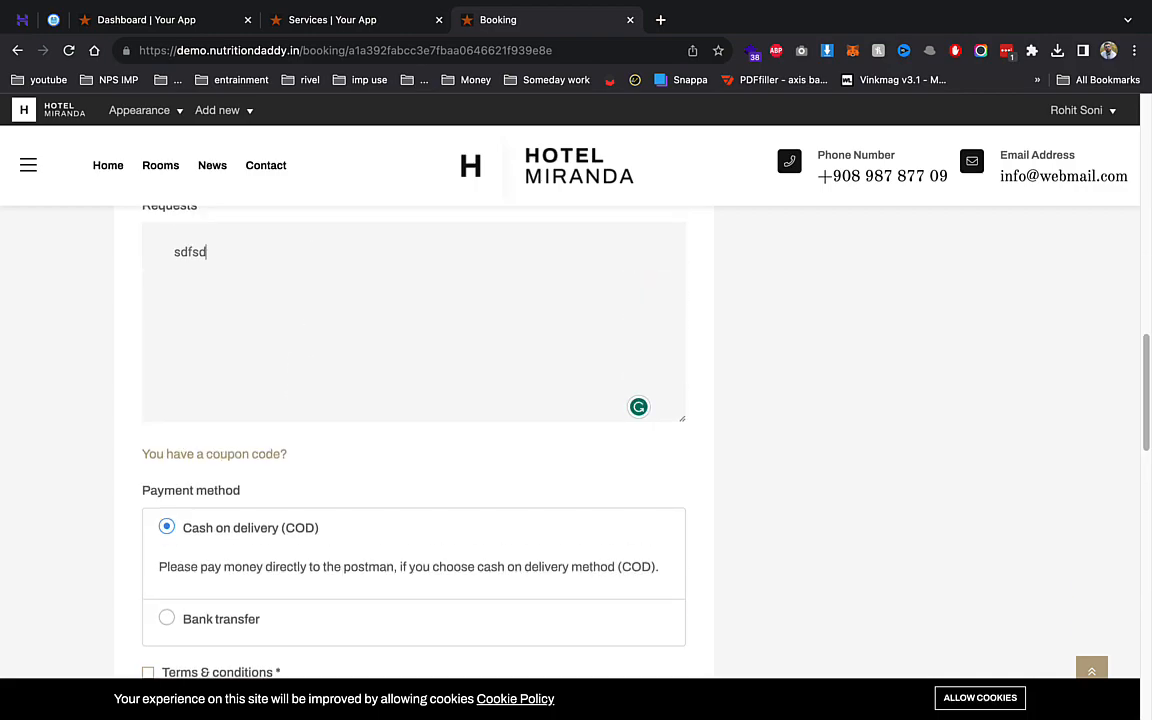
scroll(250, 450, "down", 2)
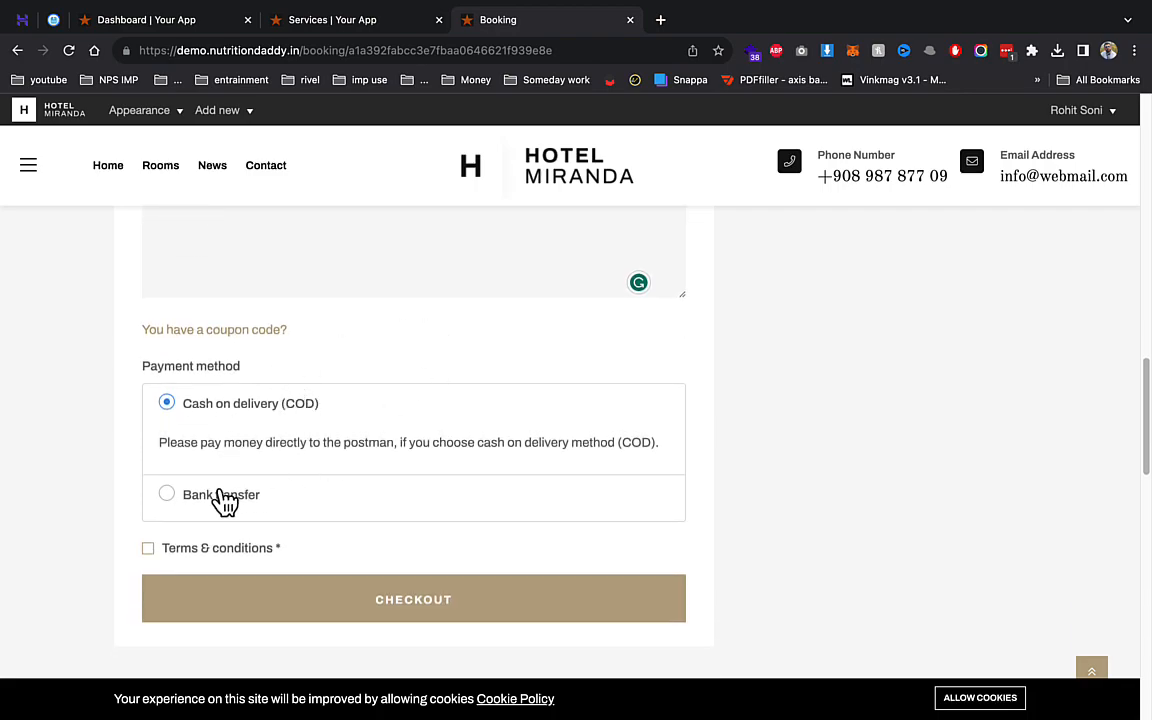
left_click(156, 547)
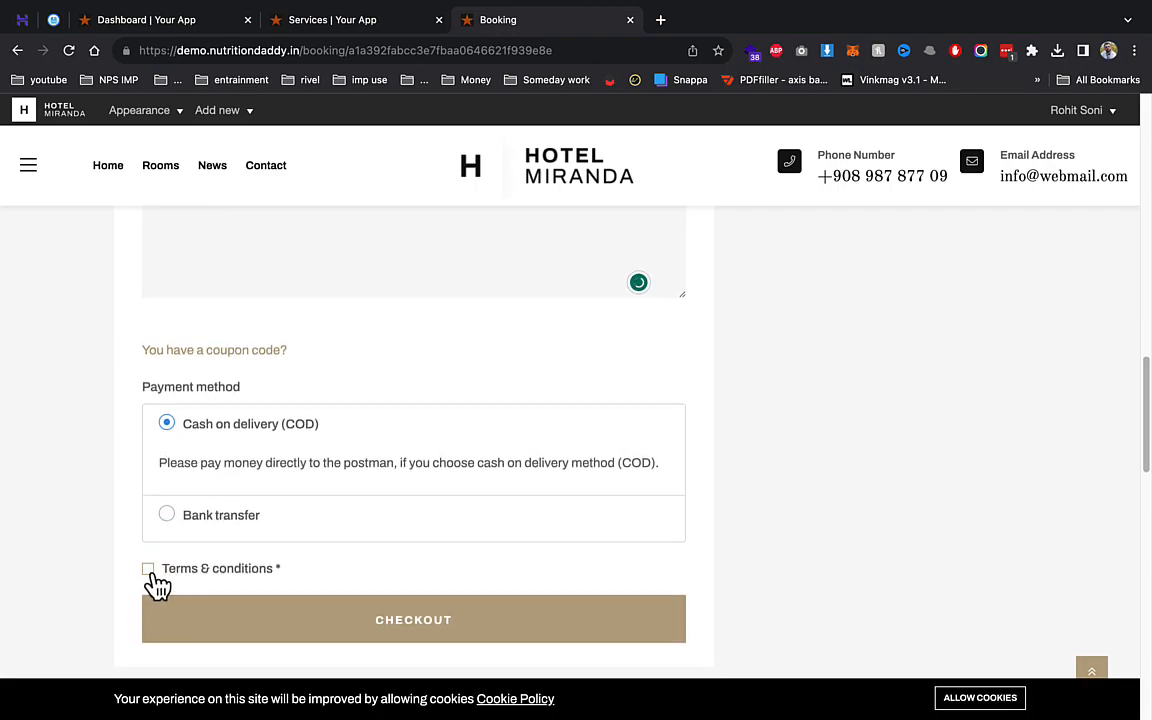
- Open the Coupons page in the admin tab
left_click(307, 20)
scroll(60, 560, "down", 3)
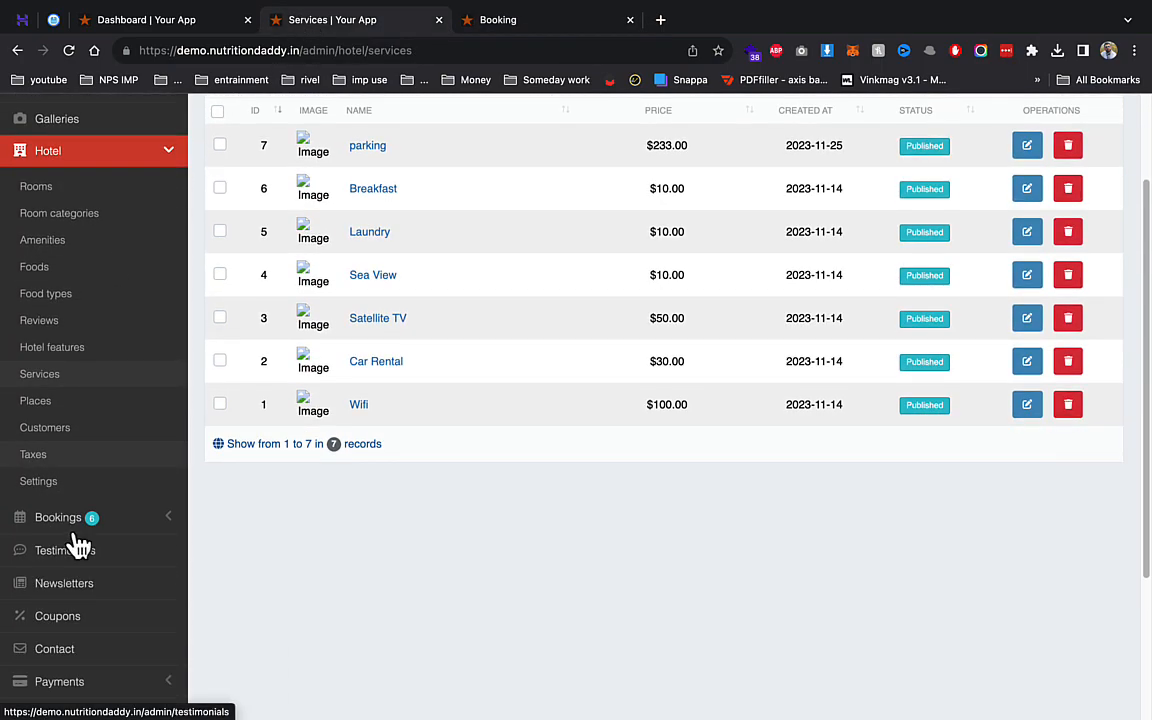
left_click(30, 622)
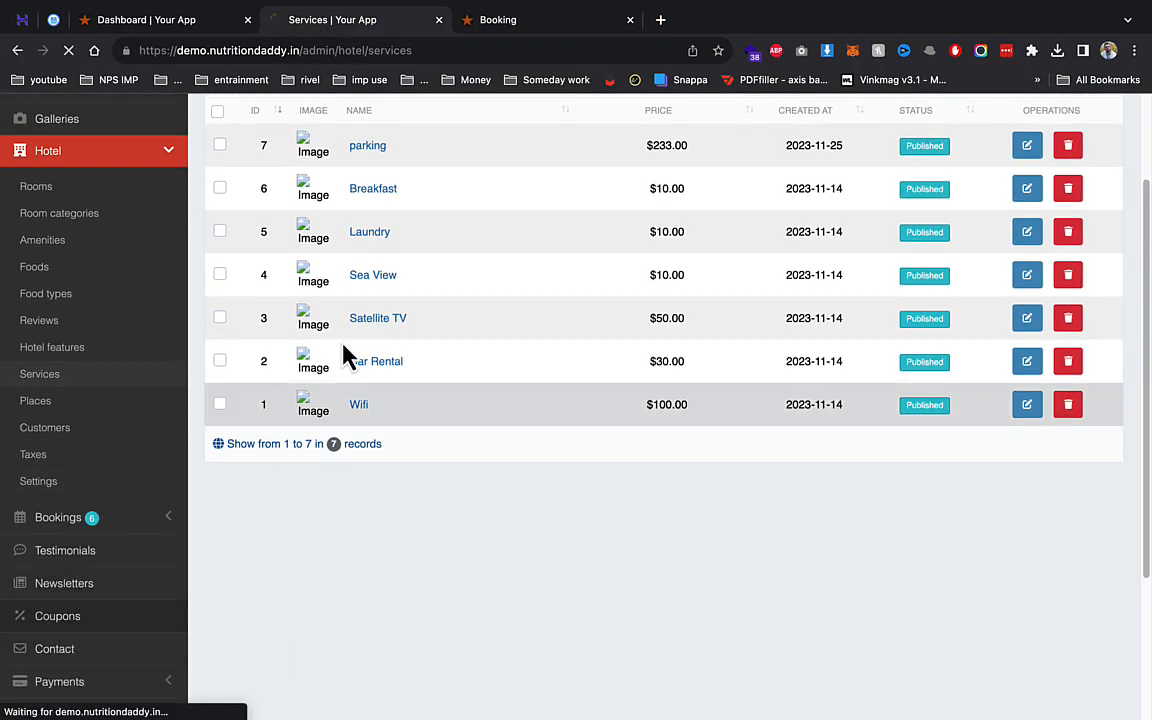
- Check out the booking and confirm its $16,206.30 total with Pending payment status
left_click(505, 22)
left_click(345, 625)
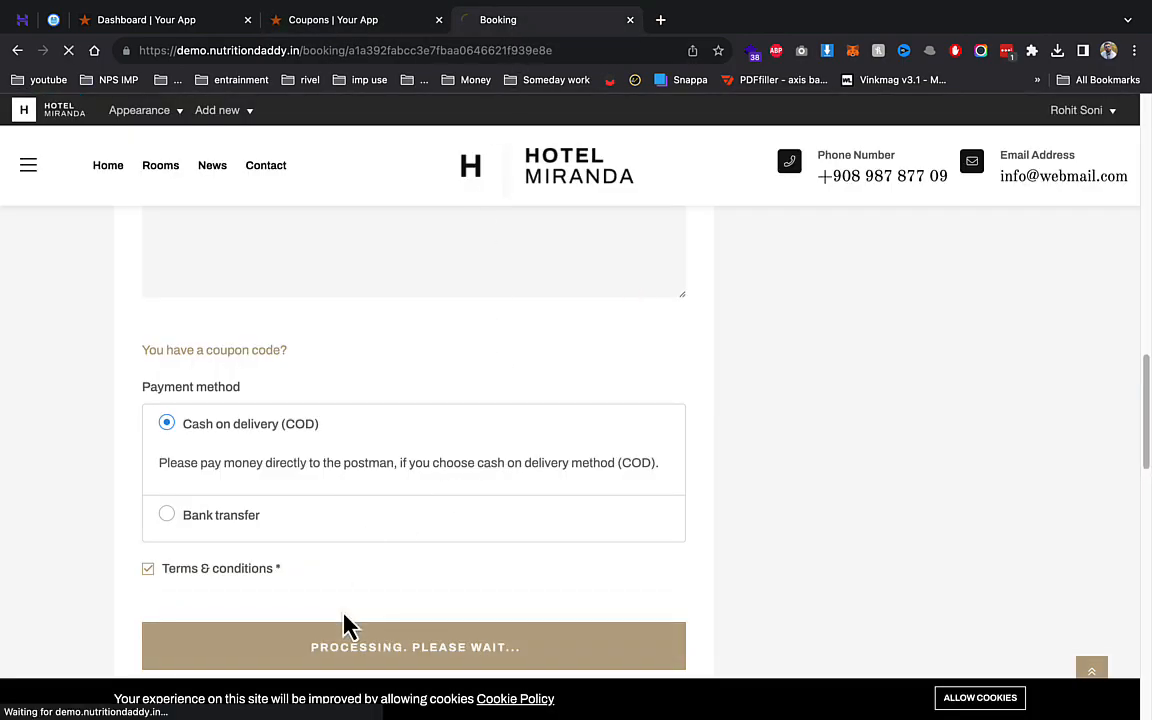
scroll(342, 450, "down", 5)
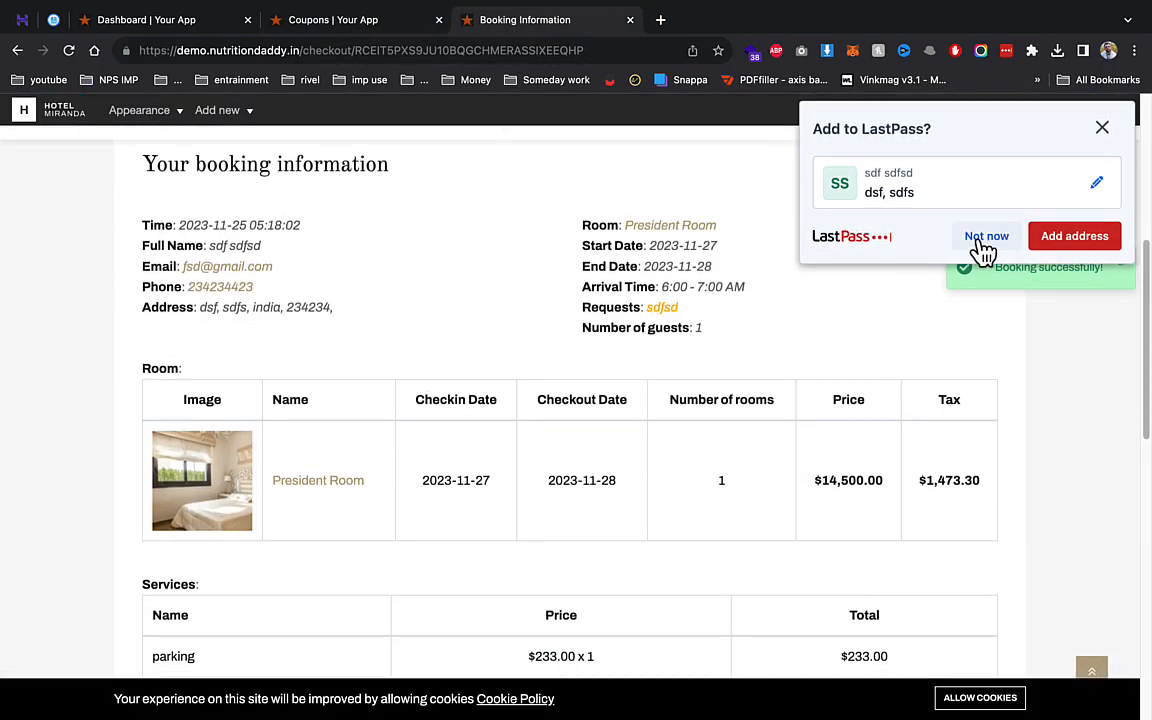
left_click(758, 341)
scroll(505, 345, "down", 5)
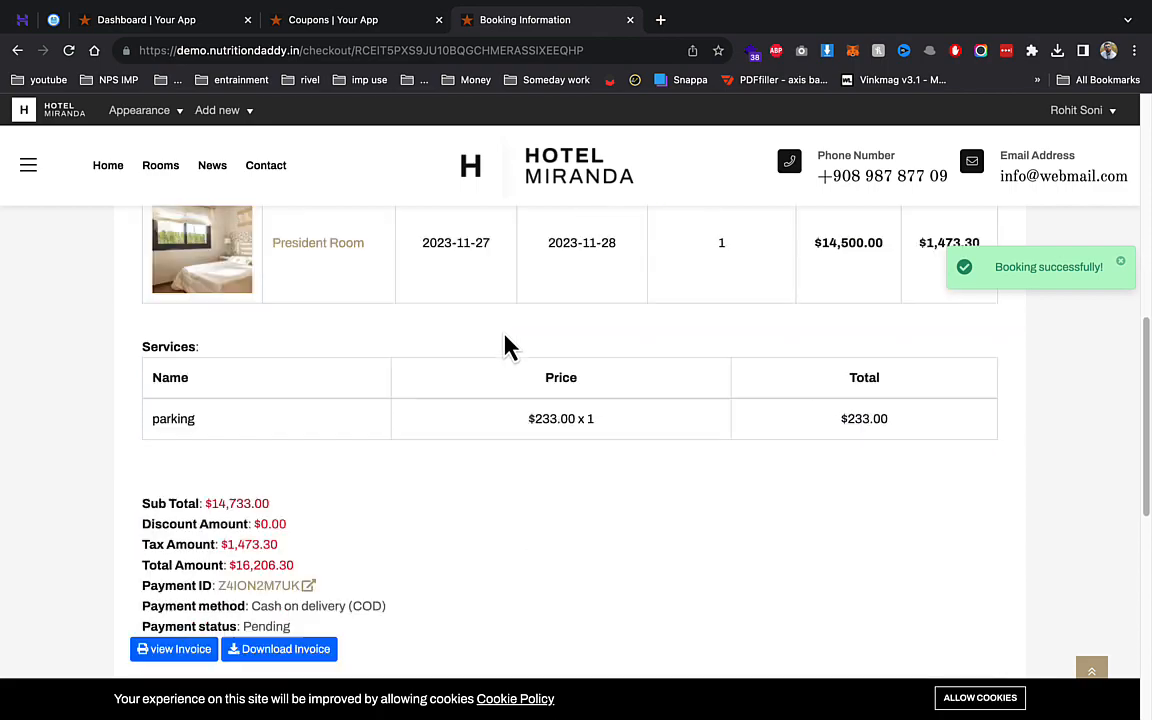
left_click_drag(251, 438, 340, 452)
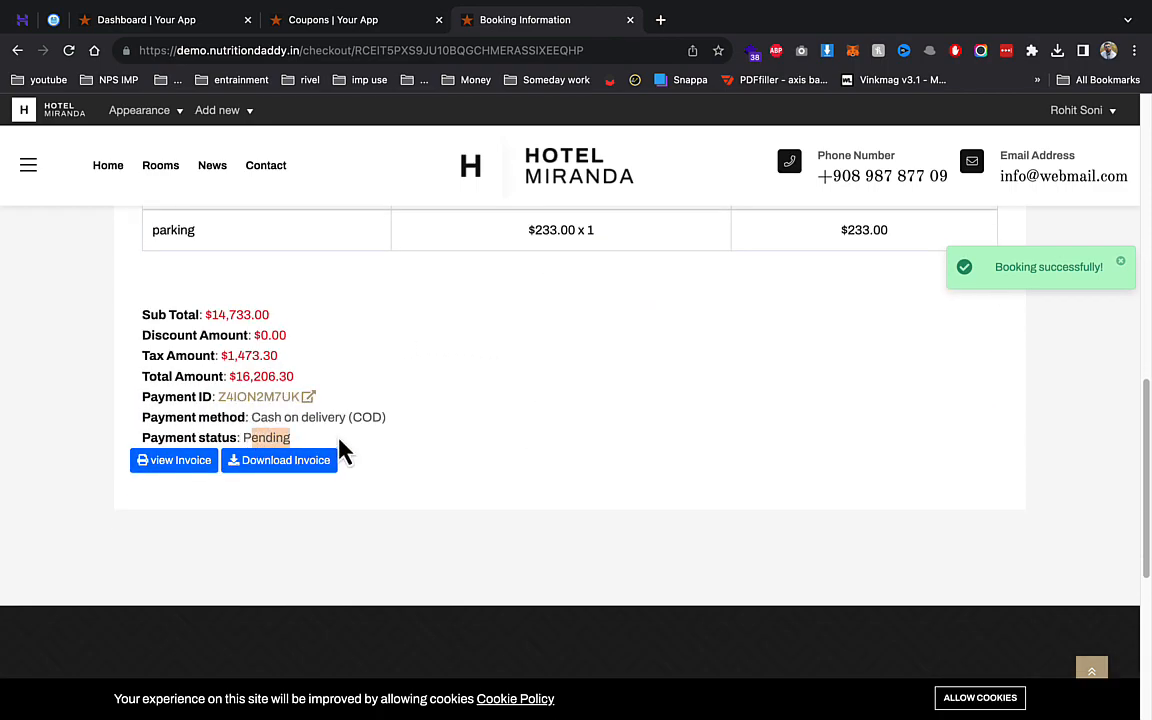
left_click(333, 20)
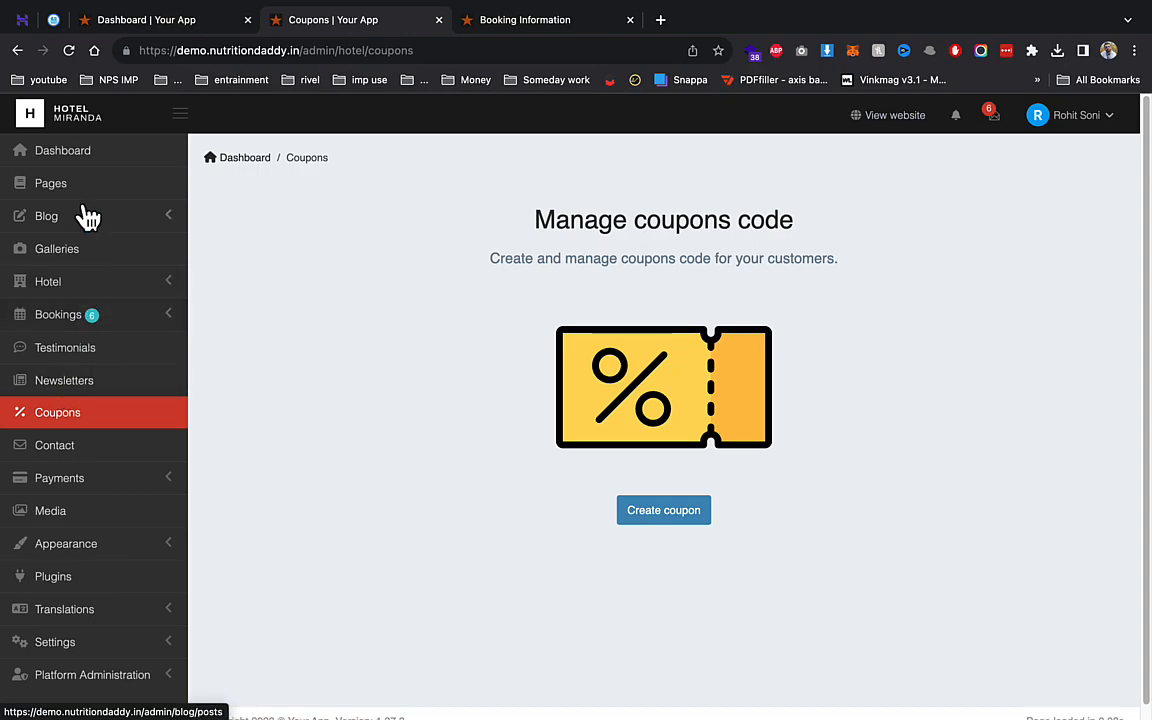
- In Hotel Settings, delete the EUR and VND currencies and start editing the remaining currency's name
left_click(59, 284)
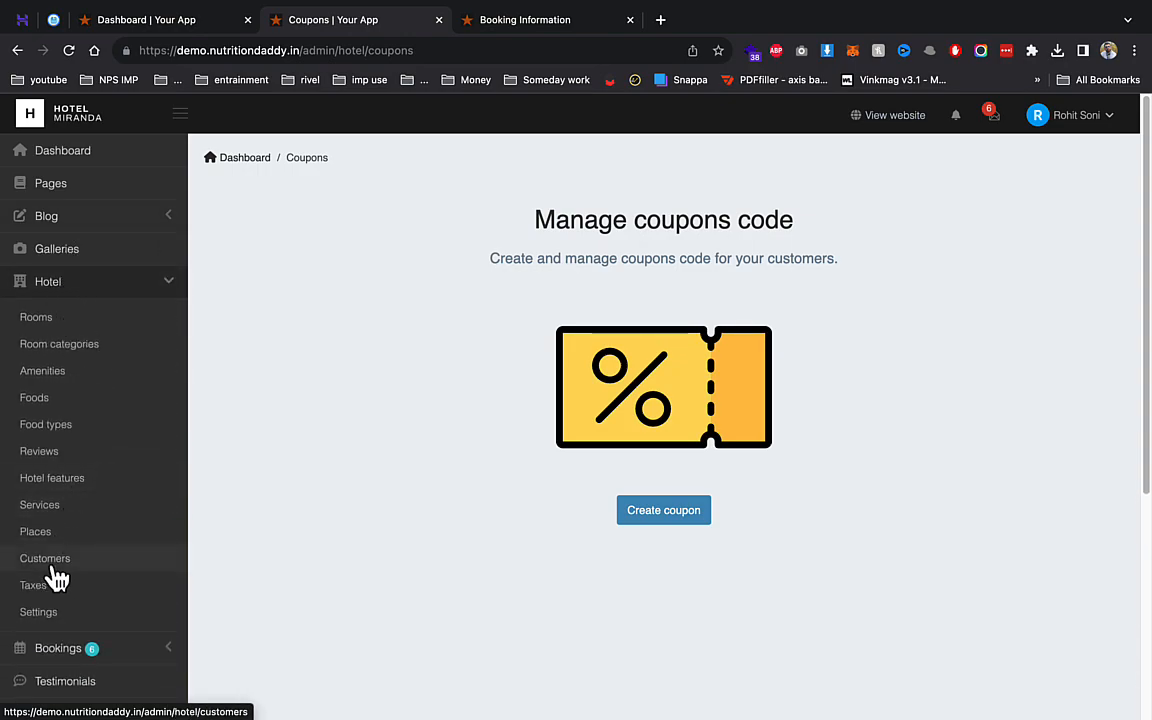
left_click(56, 622)
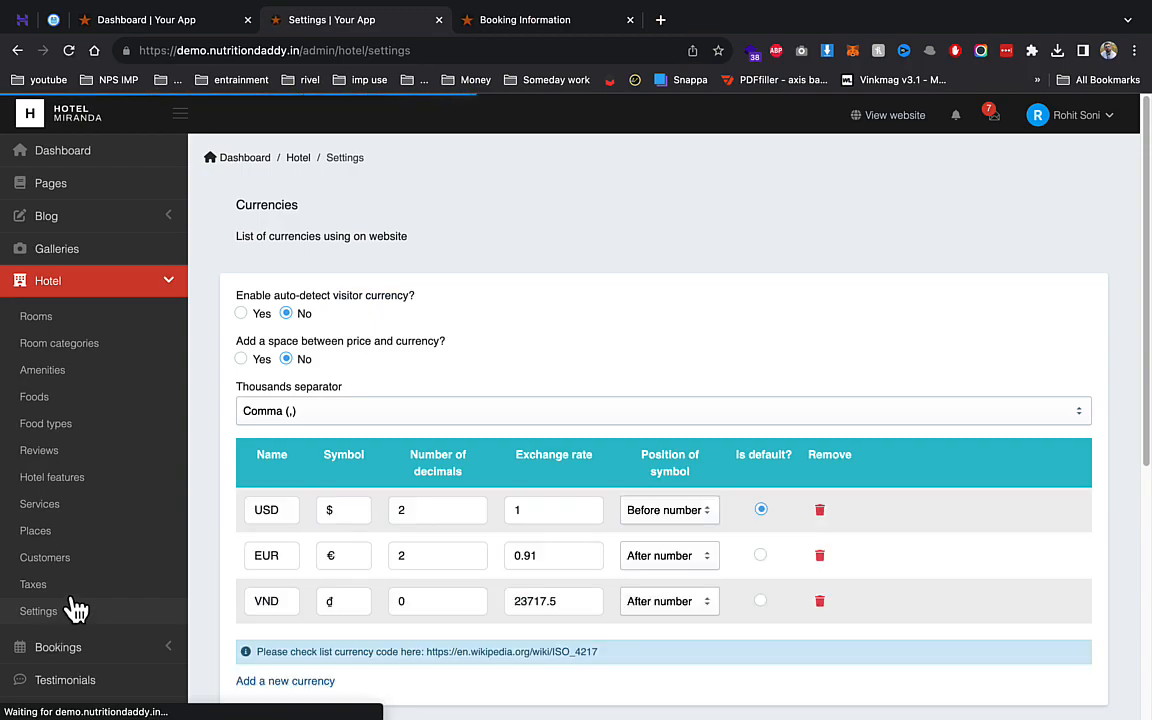
left_click(820, 556)
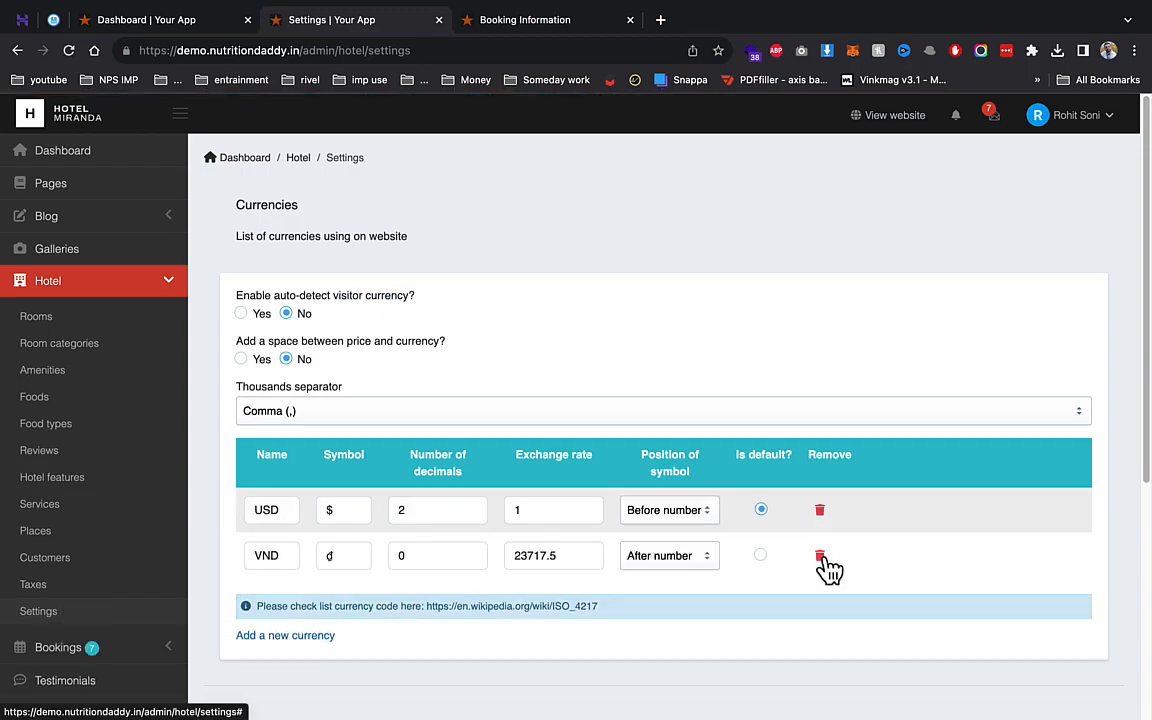
left_click(822, 560)
left_click(267, 513)
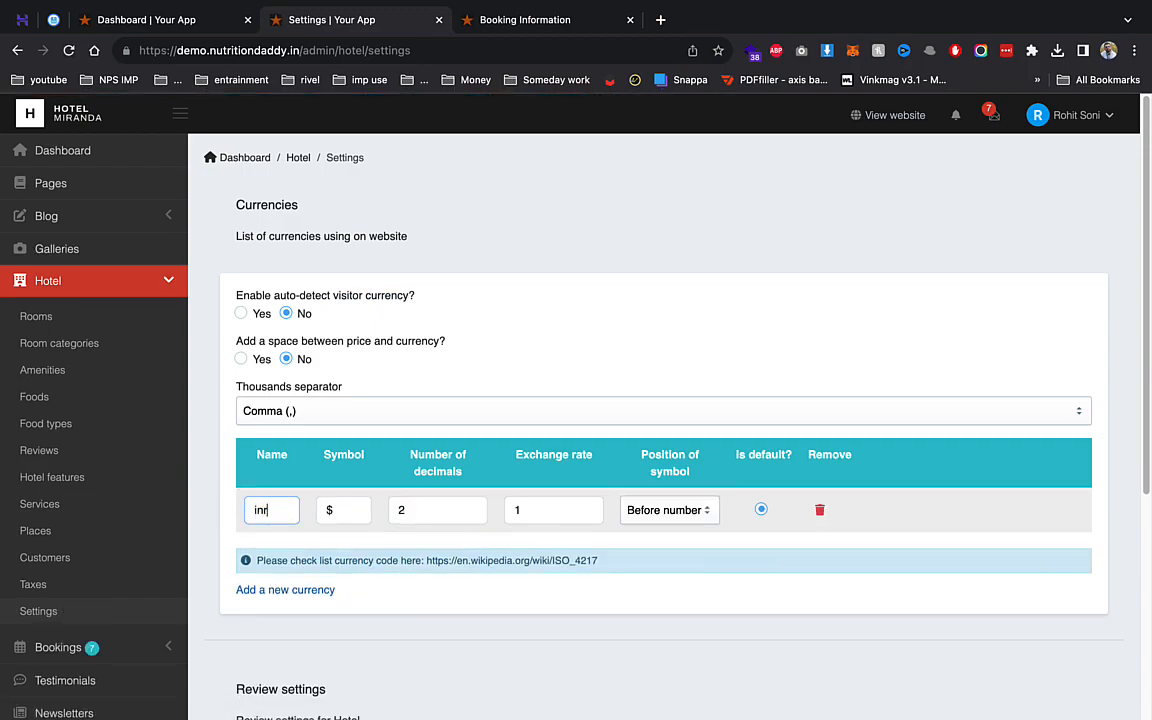
- Look up 'inr' in a new browser tab, then close it
left_click(660, 19)
type("inr")
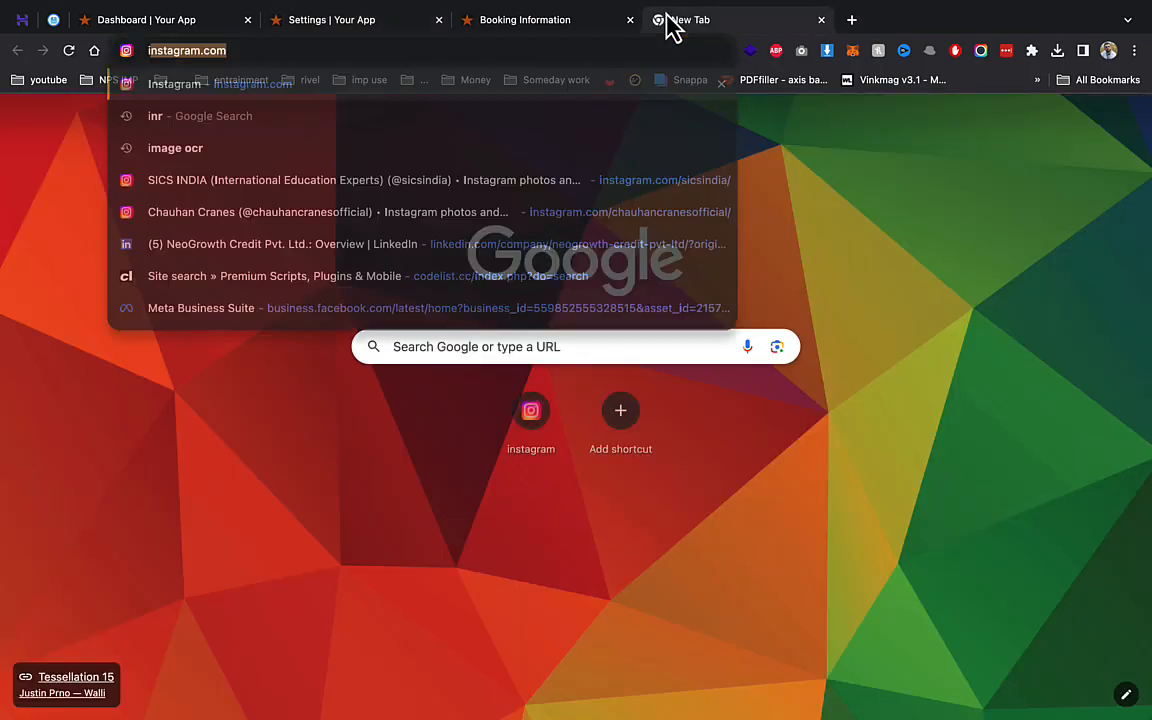
key("Return")
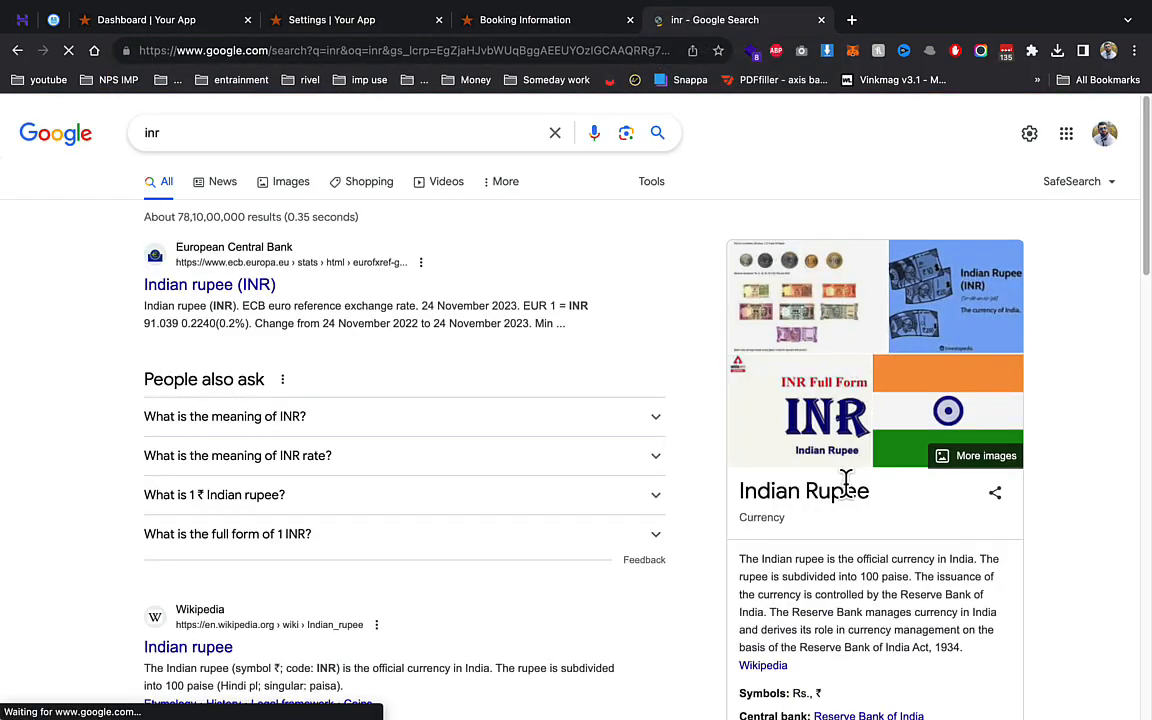
scroll(848, 501, "down", 1)
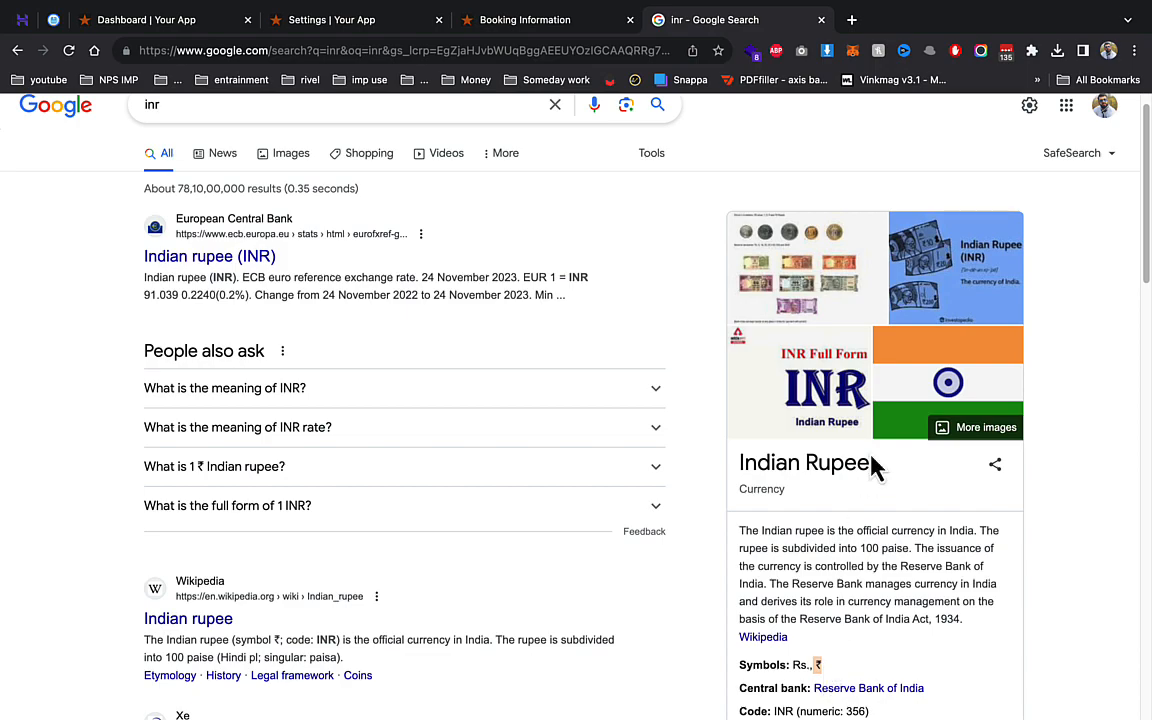
left_click(820, 20)
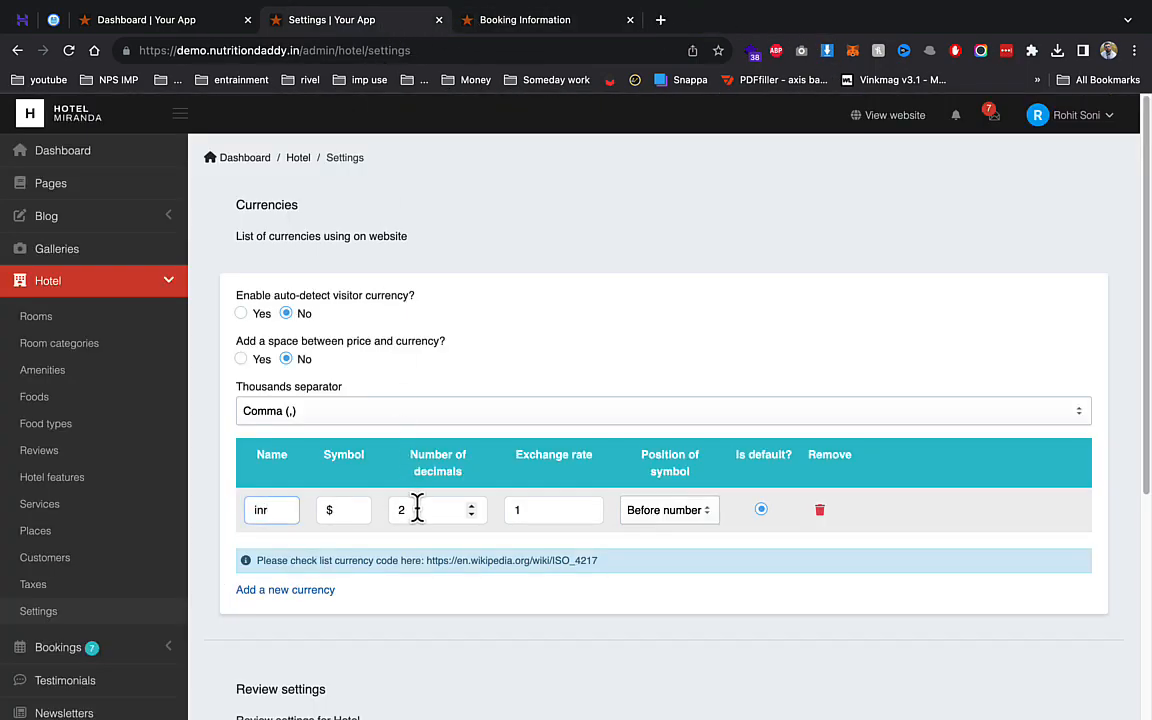
- Edit the currency symbol and exchange rate, then save the currency settings
left_click(329, 510)
left_click(514, 512)
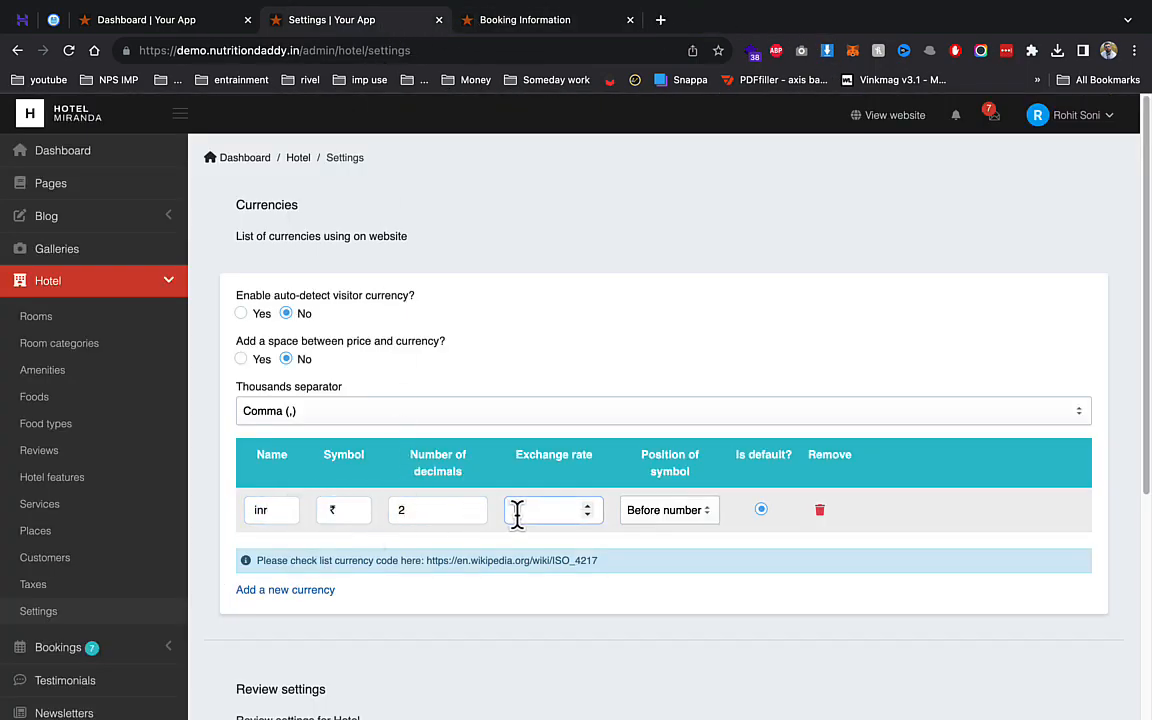
scroll(320, 390, "down", 5)
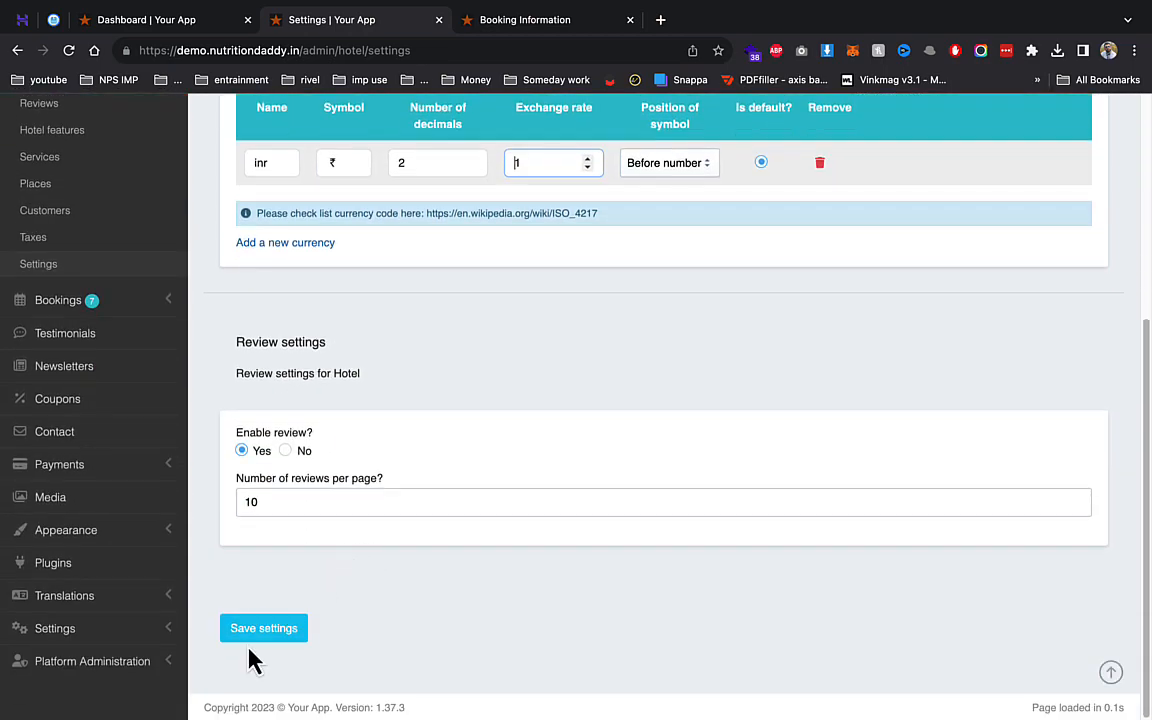
left_click(262, 628)
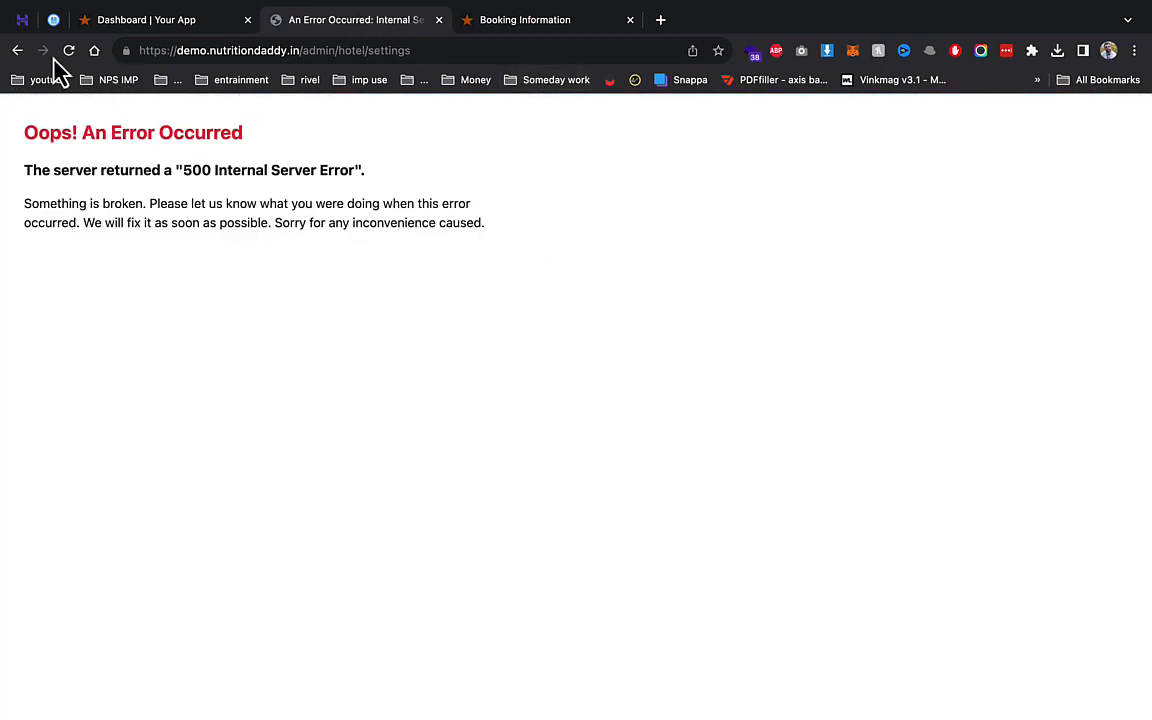
- After the server error, remove EUR and VND again and re-save the settings
left_click(18, 51)
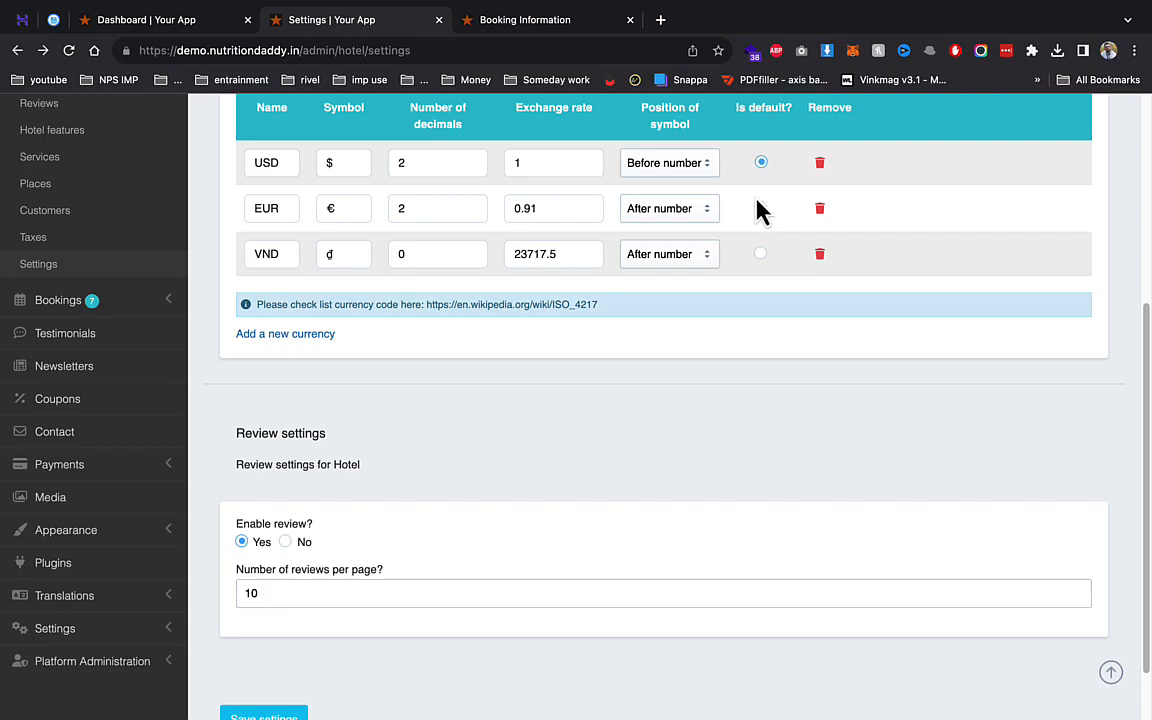
left_click(820, 214)
left_click(816, 208)
left_click(297, 632)
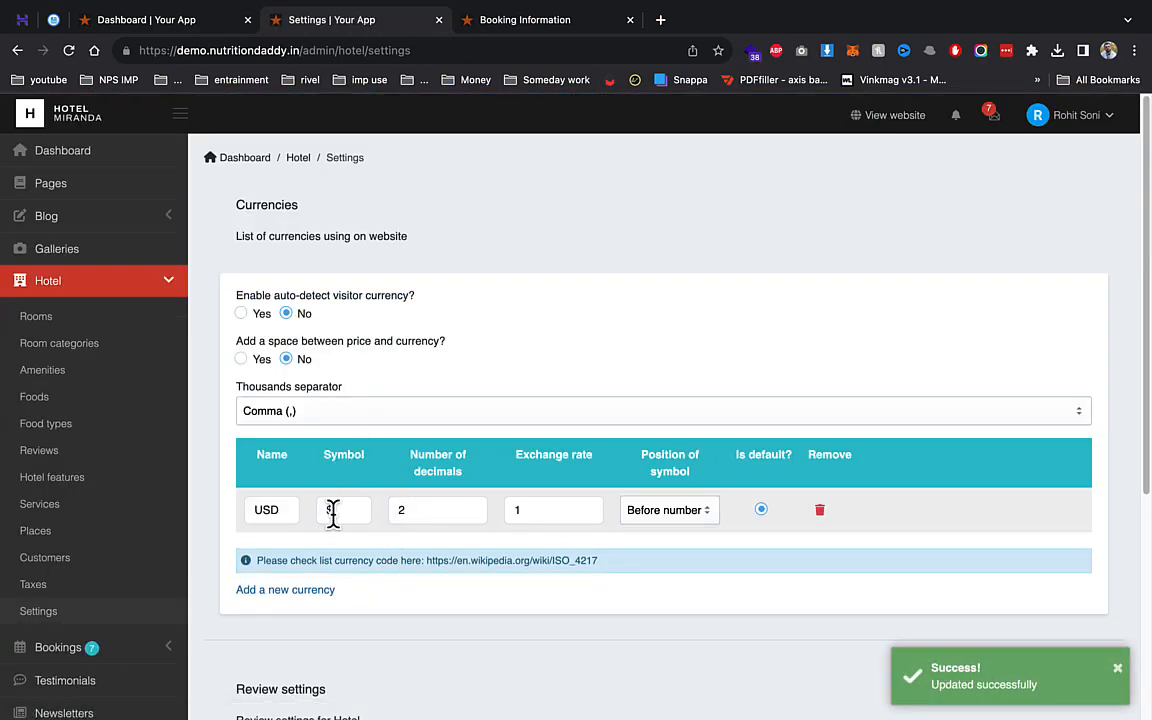
- Change the currency symbol to ₹ and the name to INR, and save
left_click_drag(334, 512, 294, 520)
type("₹")
double_click(268, 512)
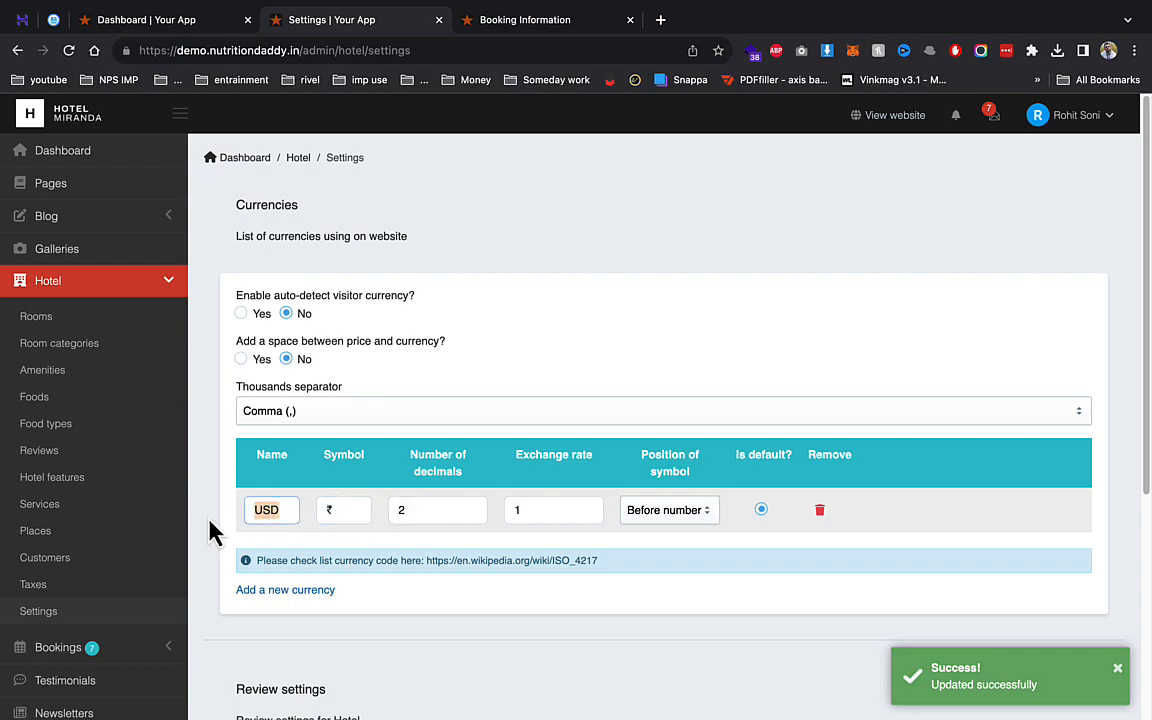
scroll(342, 532, "down", 5)
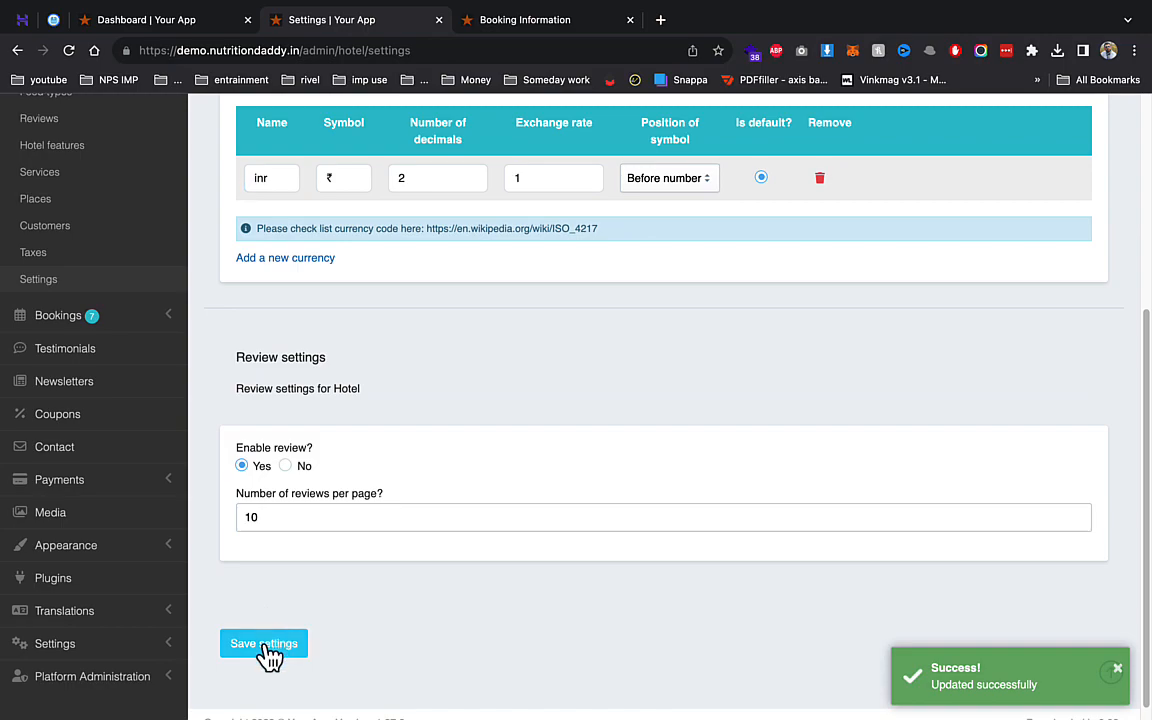
left_click(266, 645)
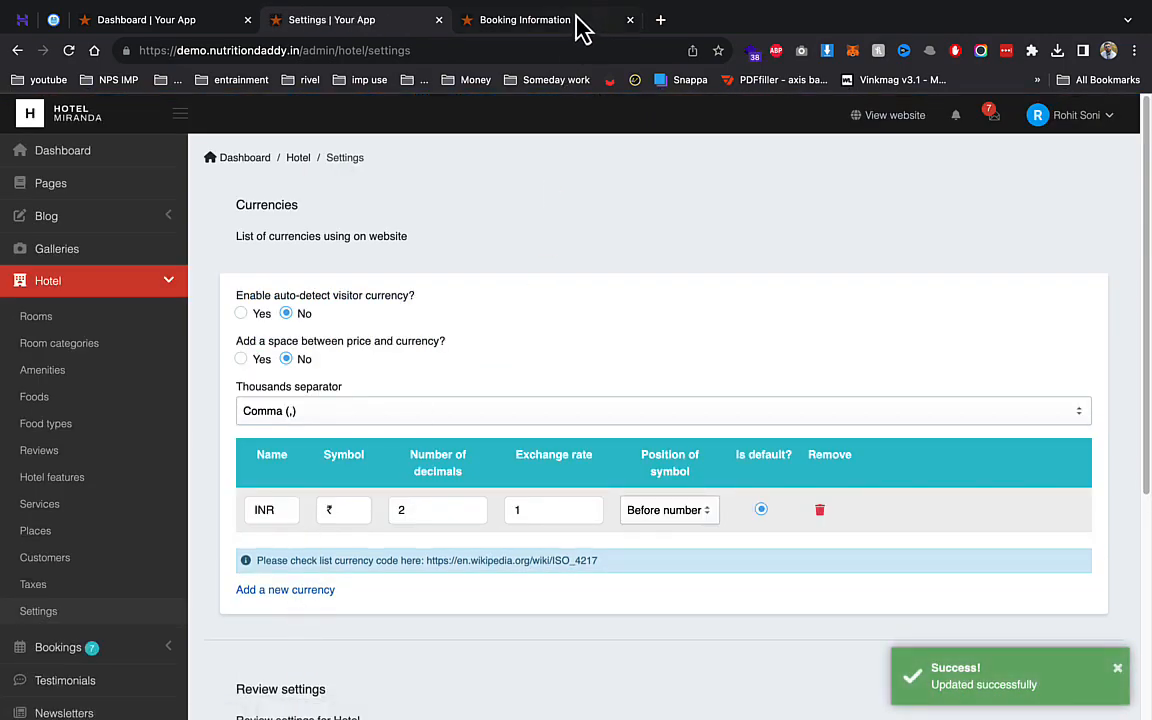
left_click(553, 22)
- Open the President Room page and confirm its price reads ₹14,500.00/Night
scroll(463, 307, "up", 10)
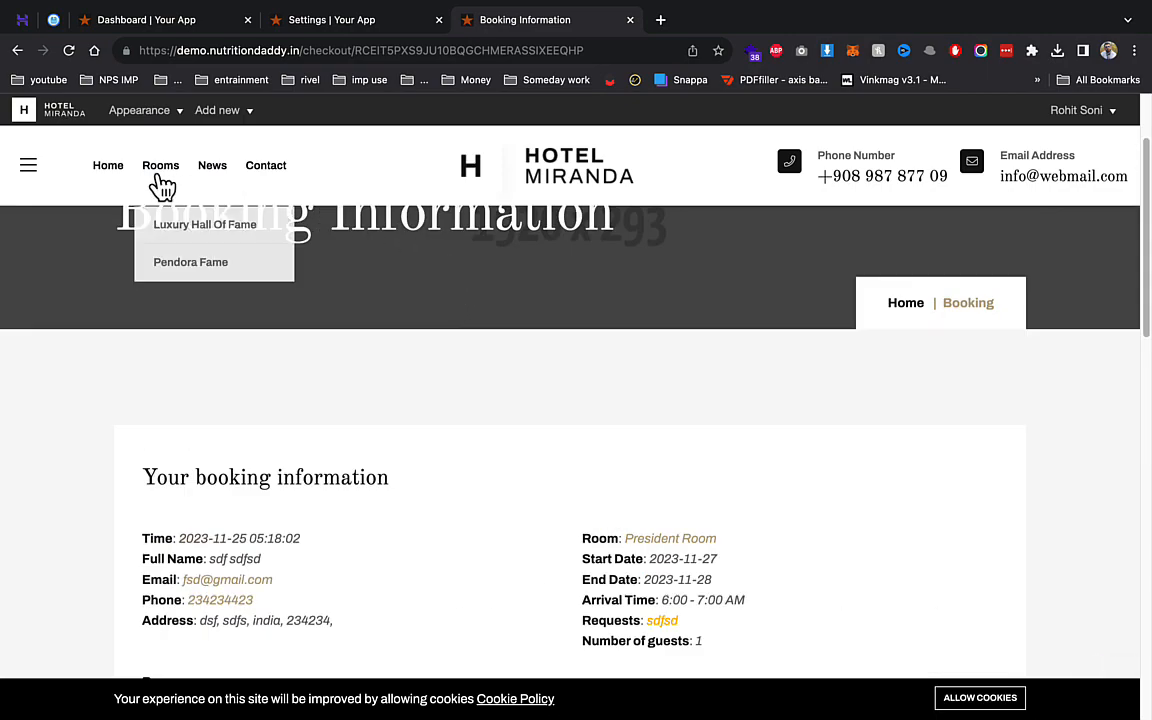
left_click(158, 170)
scroll(463, 362, "down", 3)
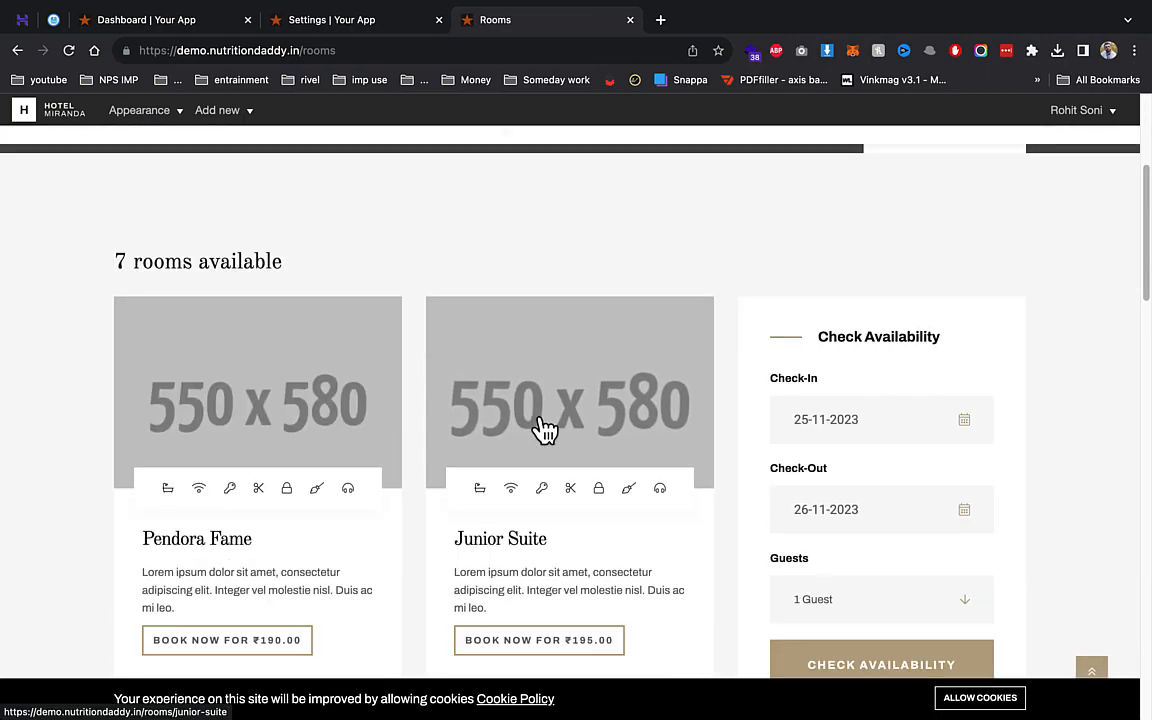
scroll(543, 430, "down", 5)
left_click(557, 318)
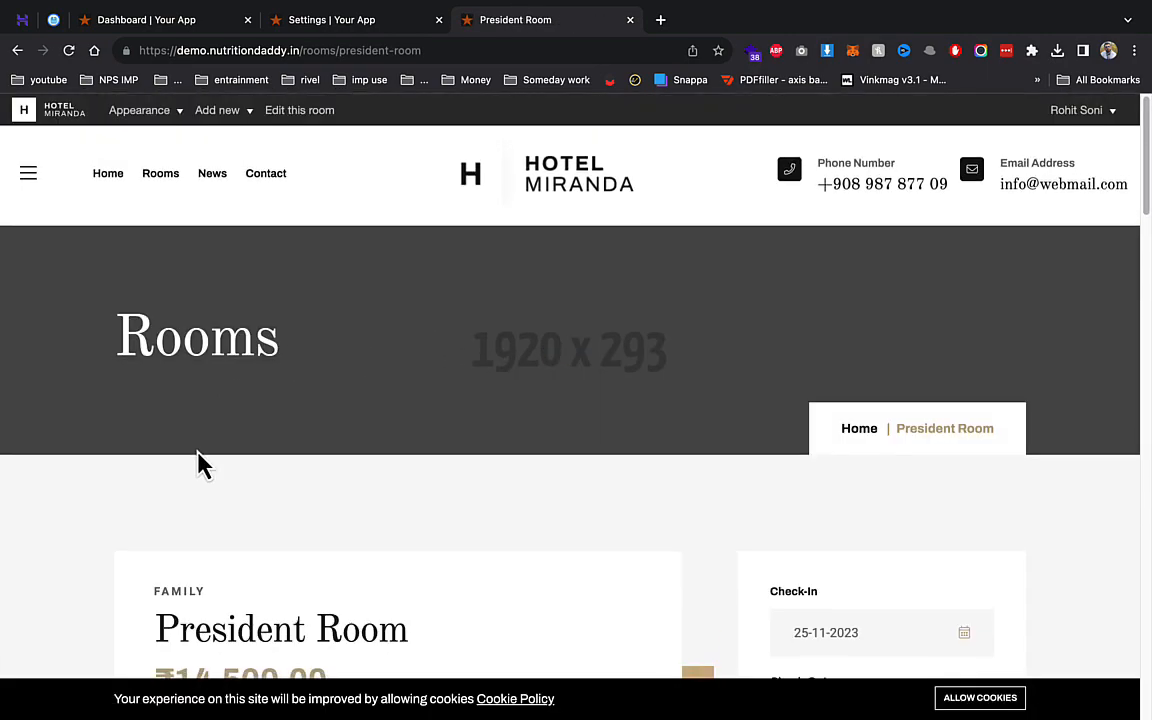
scroll(198, 257, "down", 5)
scroll(190, 265, "up", 2)
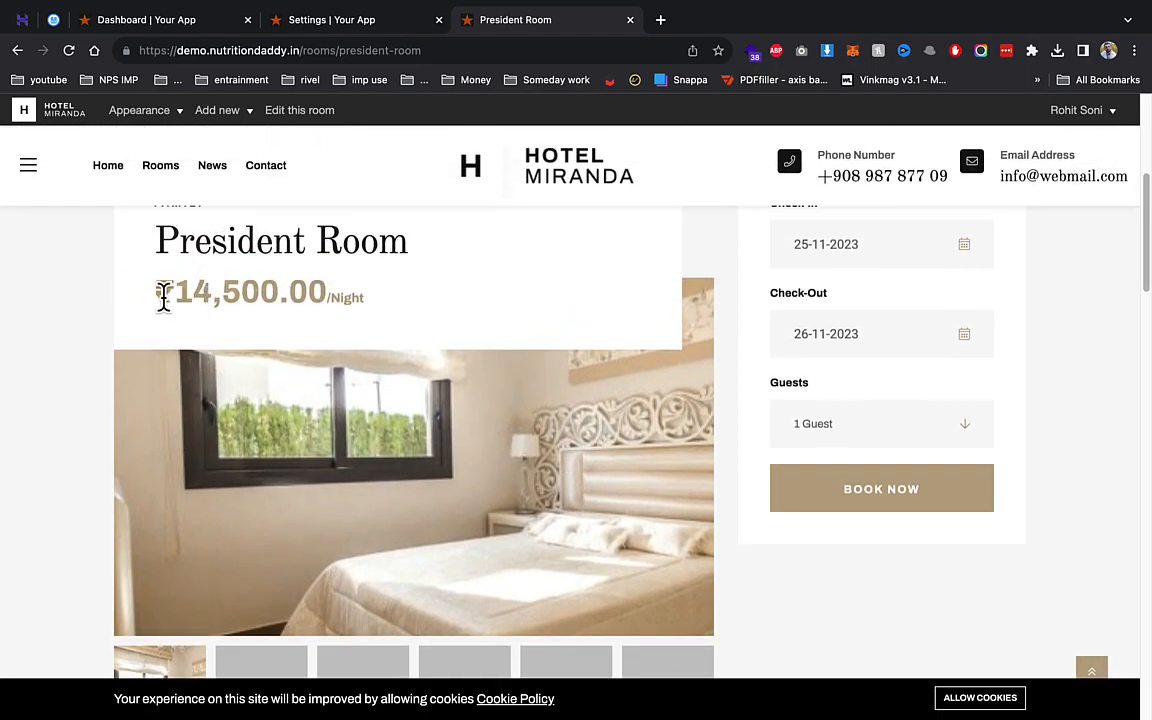
left_click_drag(159, 293, 322, 295)
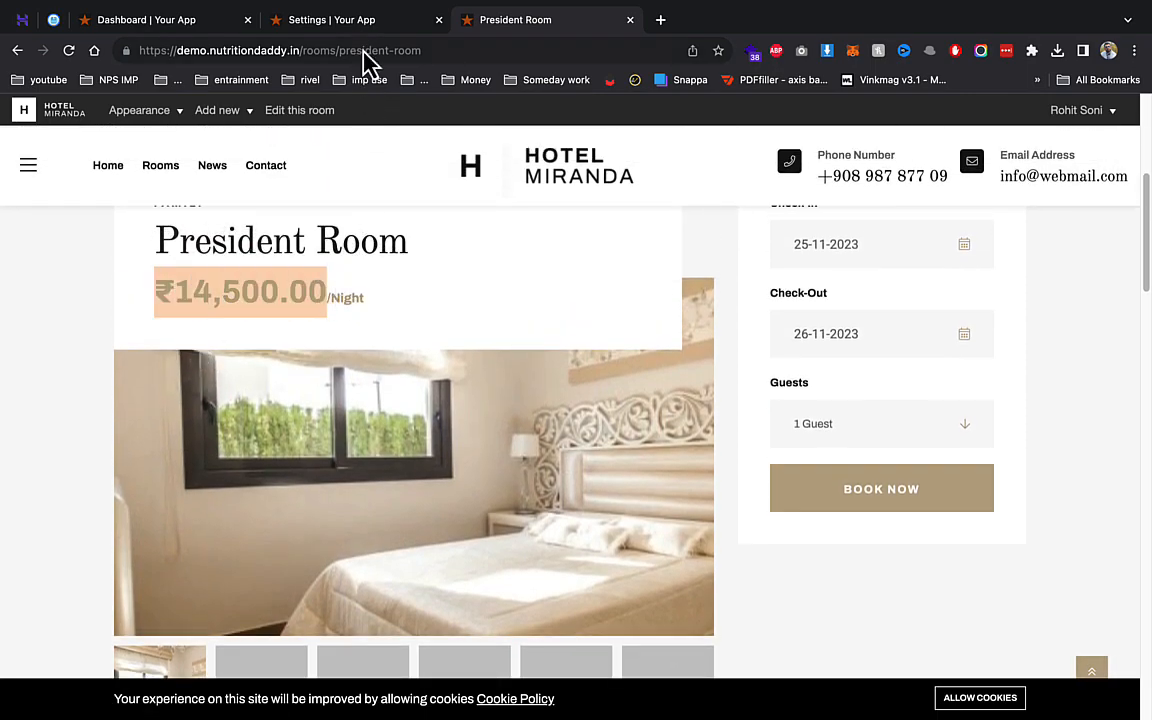
left_click(358, 20)
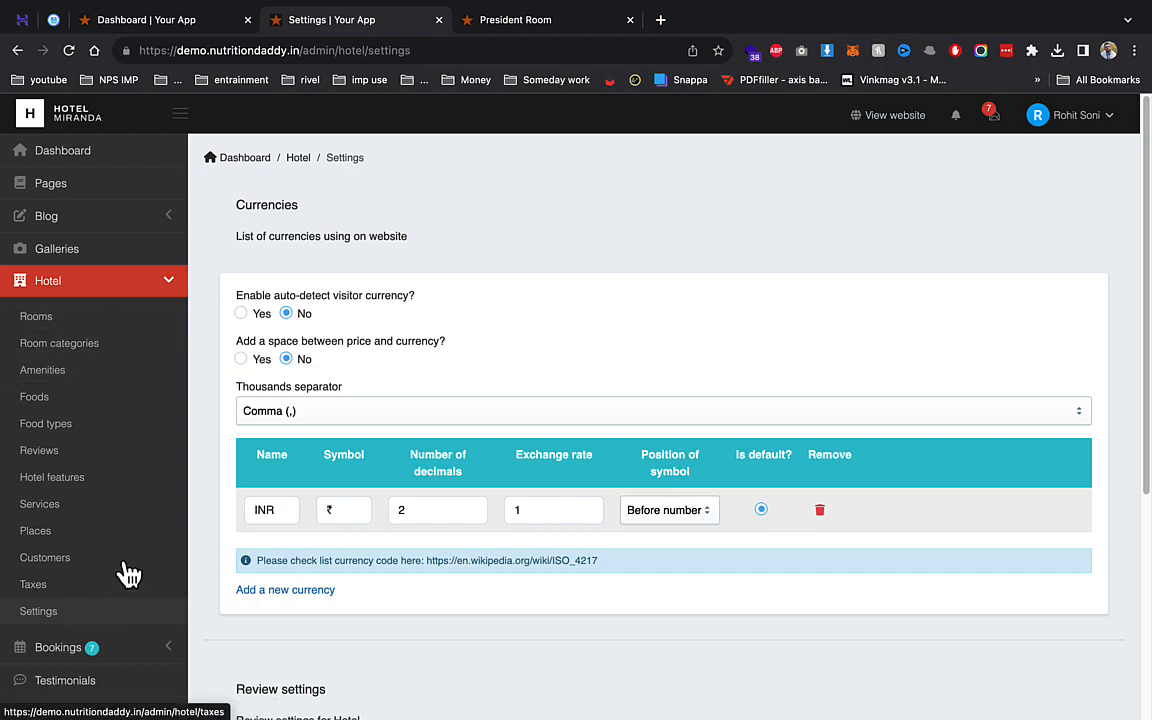
- Scroll through the November calendar in Booking Reports, then open the Bookings list
left_click(57, 650)
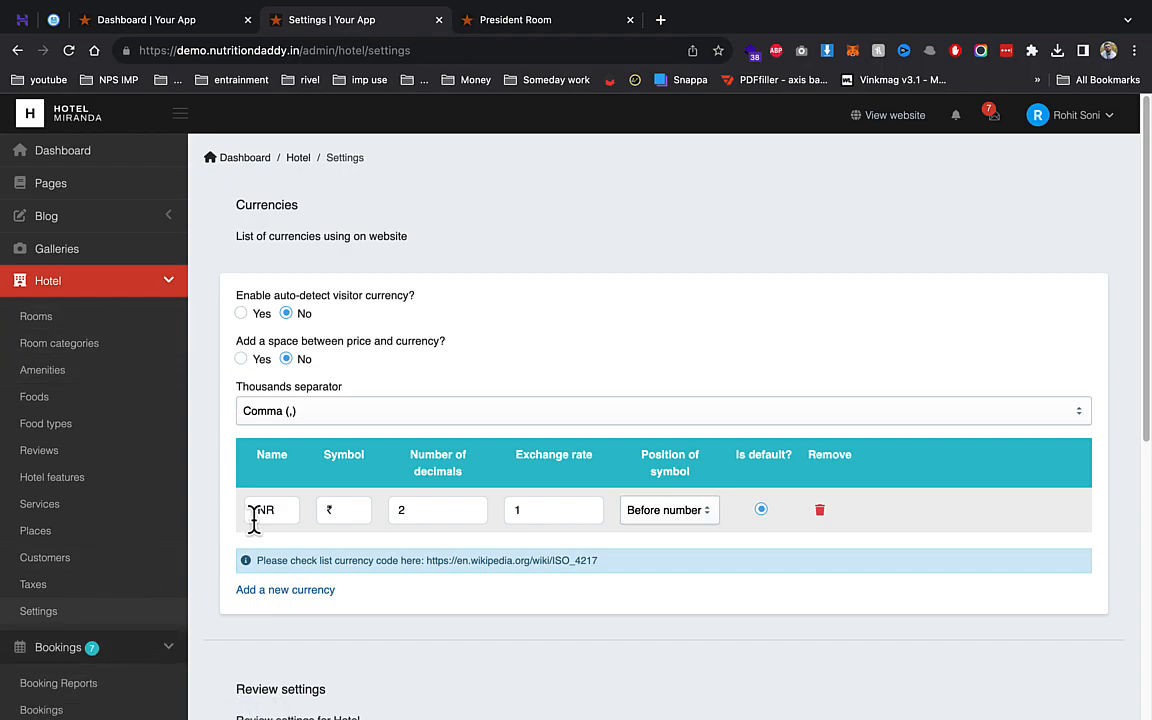
scroll(120, 596, "down", 2)
left_click(80, 582)
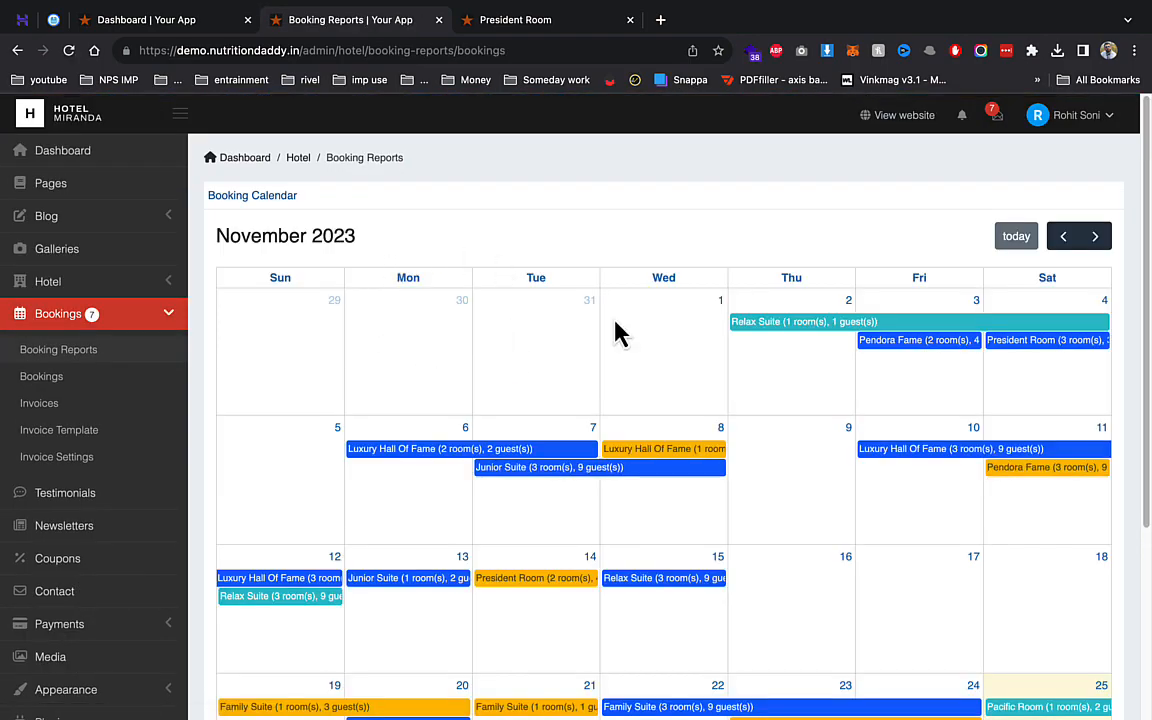
scroll(905, 437, "down", 5)
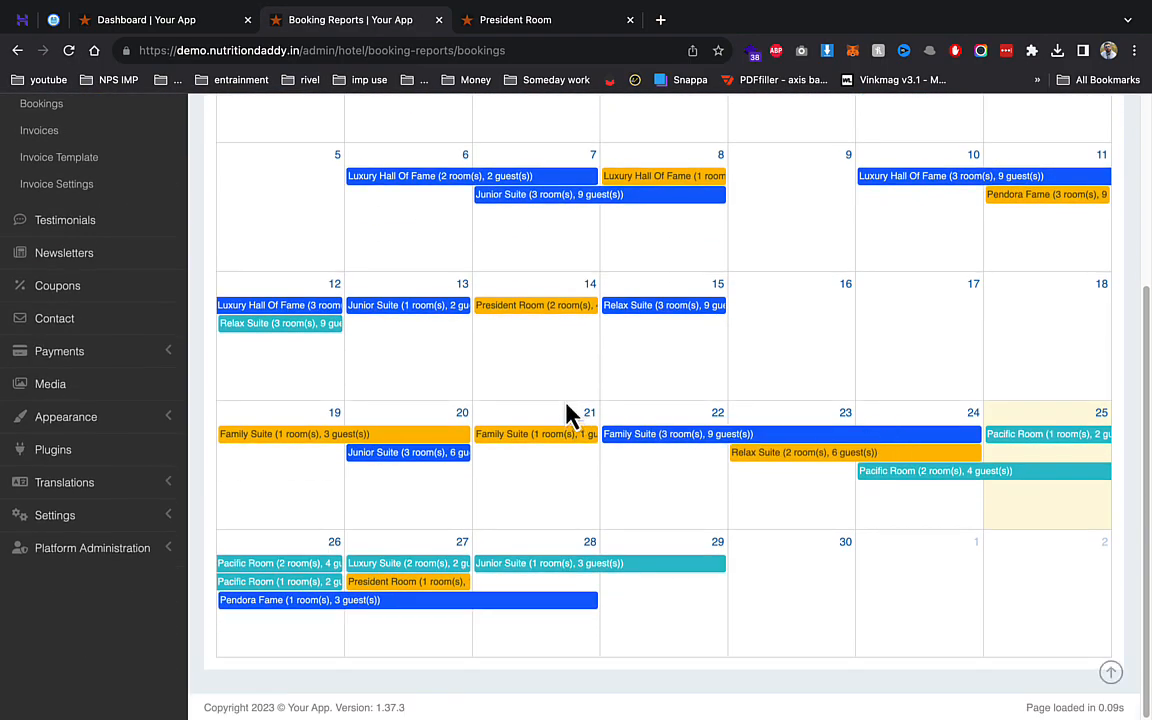
scroll(510, 268, "up", 2)
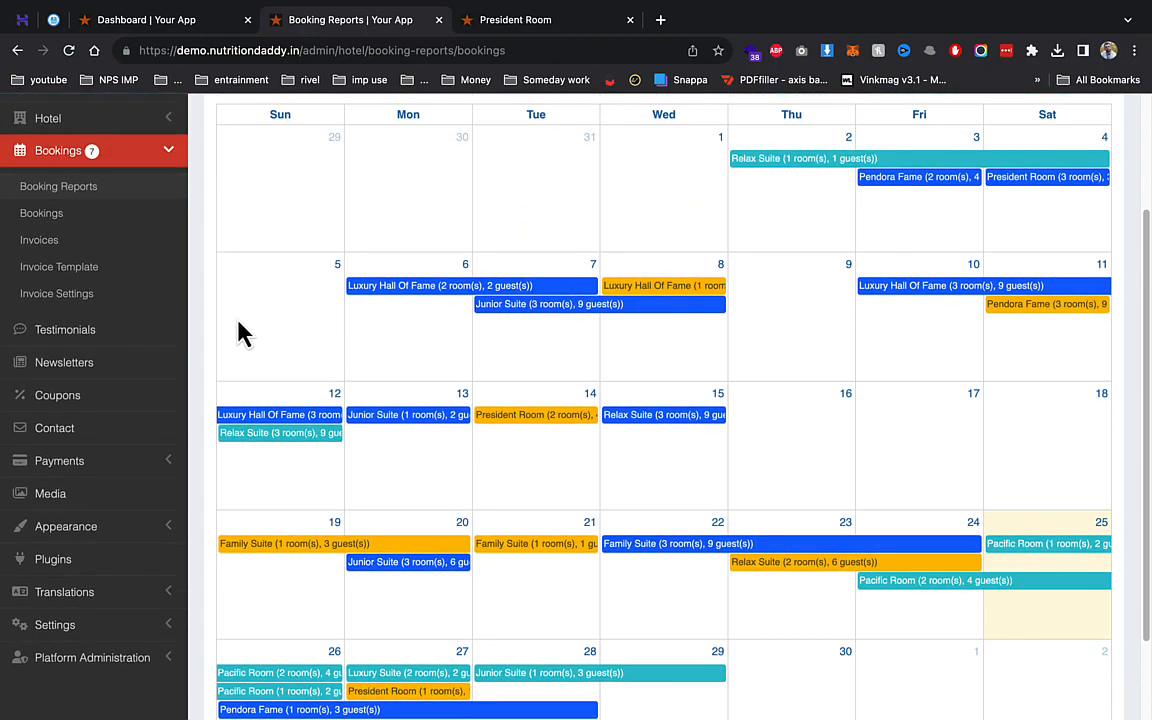
left_click(57, 218)
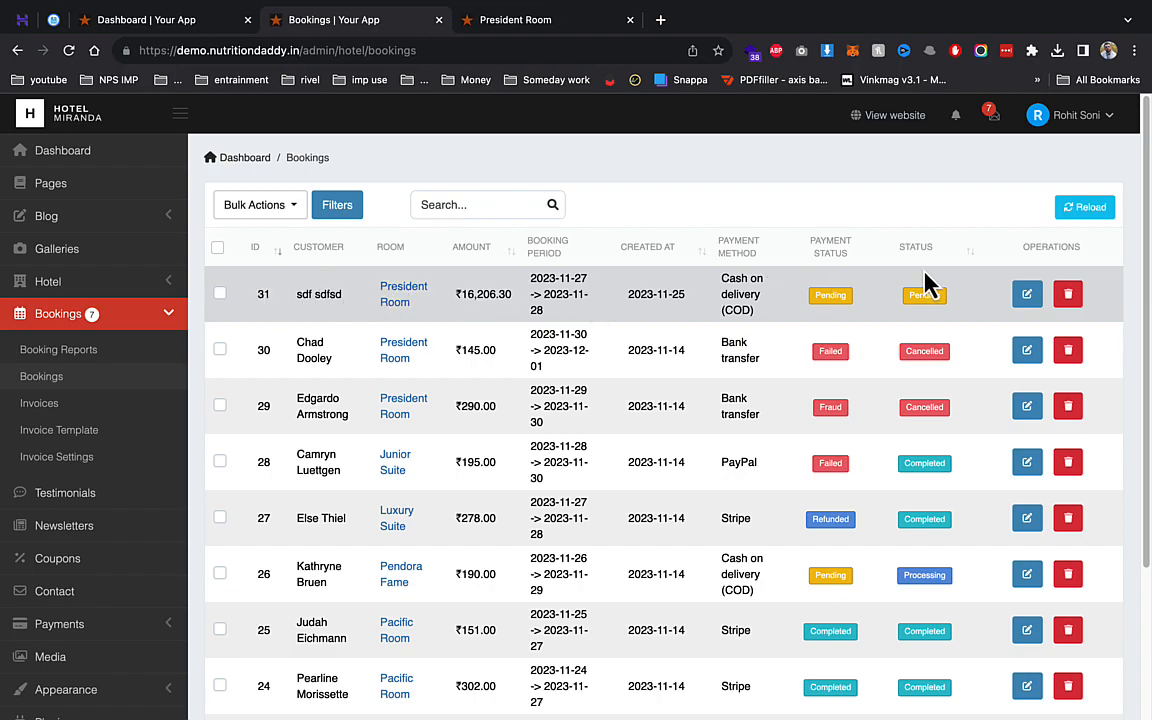
- Set booking 31's status to Processing with Save & Exit, then open the Invoices list
left_click(1025, 296)
left_click(954, 343)
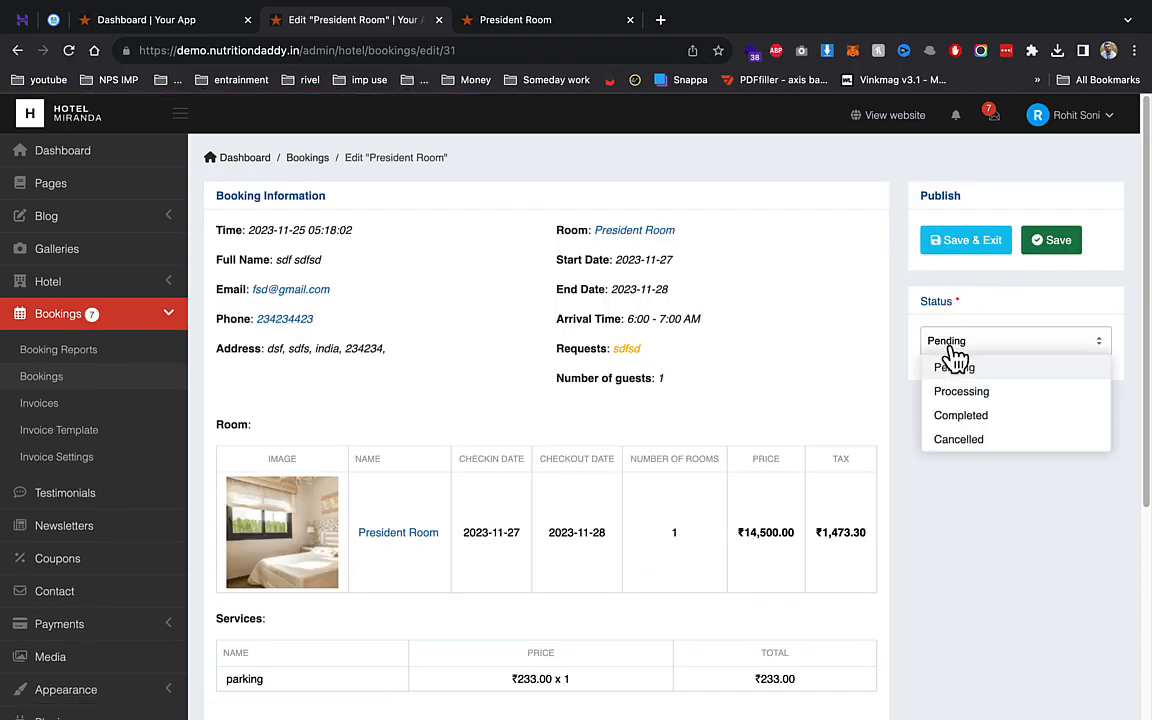
left_click(973, 393)
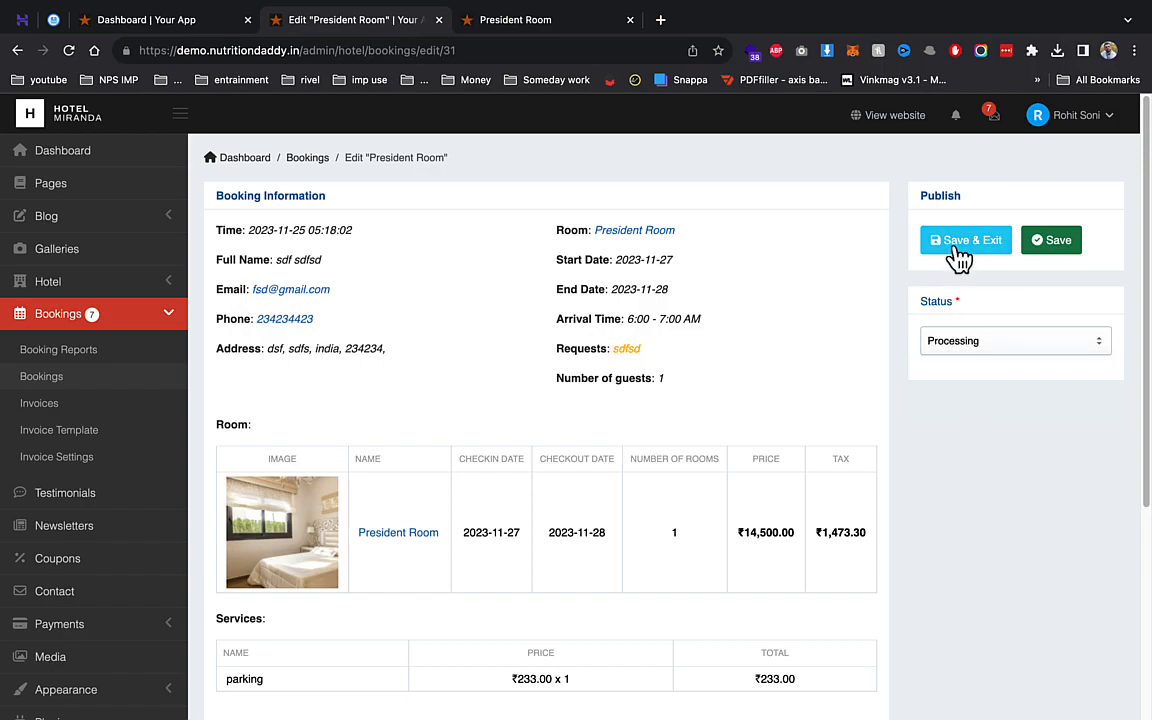
left_click(955, 244)
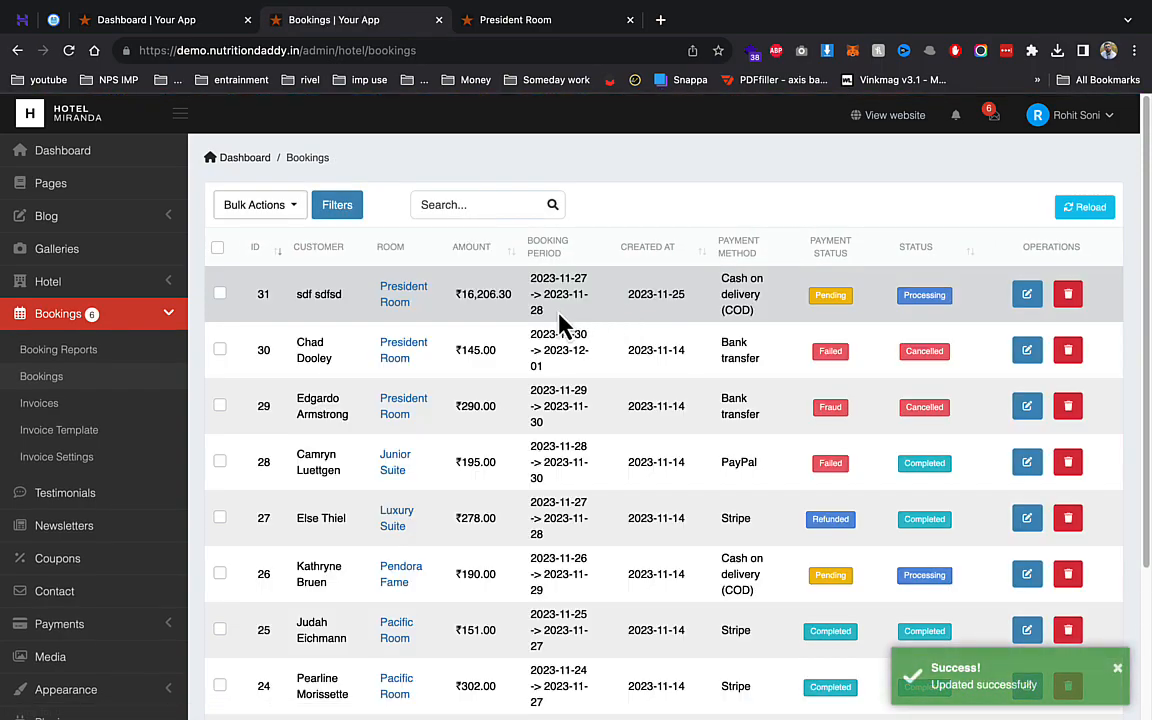
left_click(105, 404)
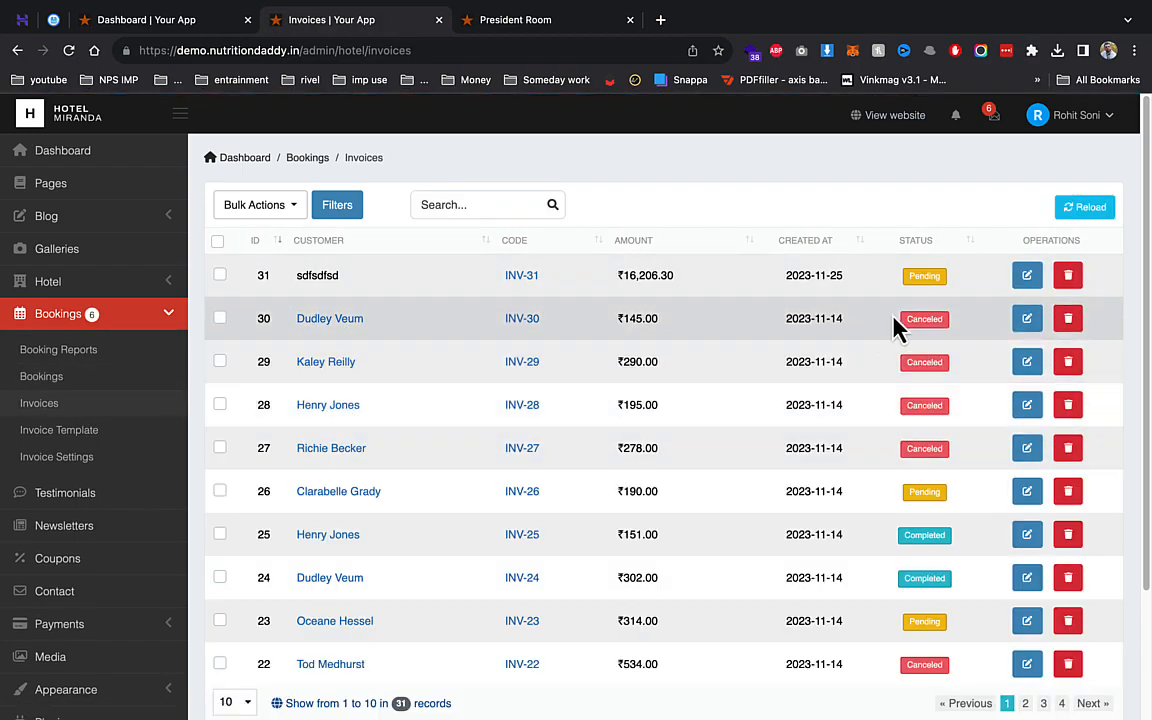
- Scroll through the Invoice Template code
left_click(105, 432)
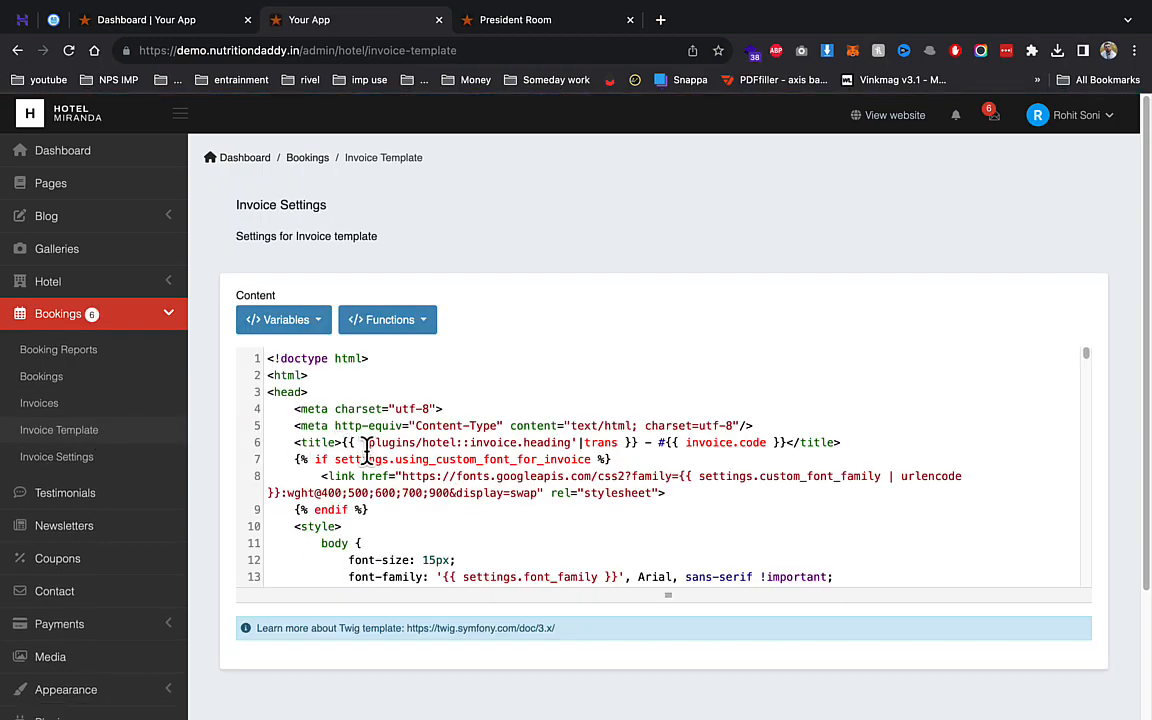
scroll(365, 450, "down", 10)
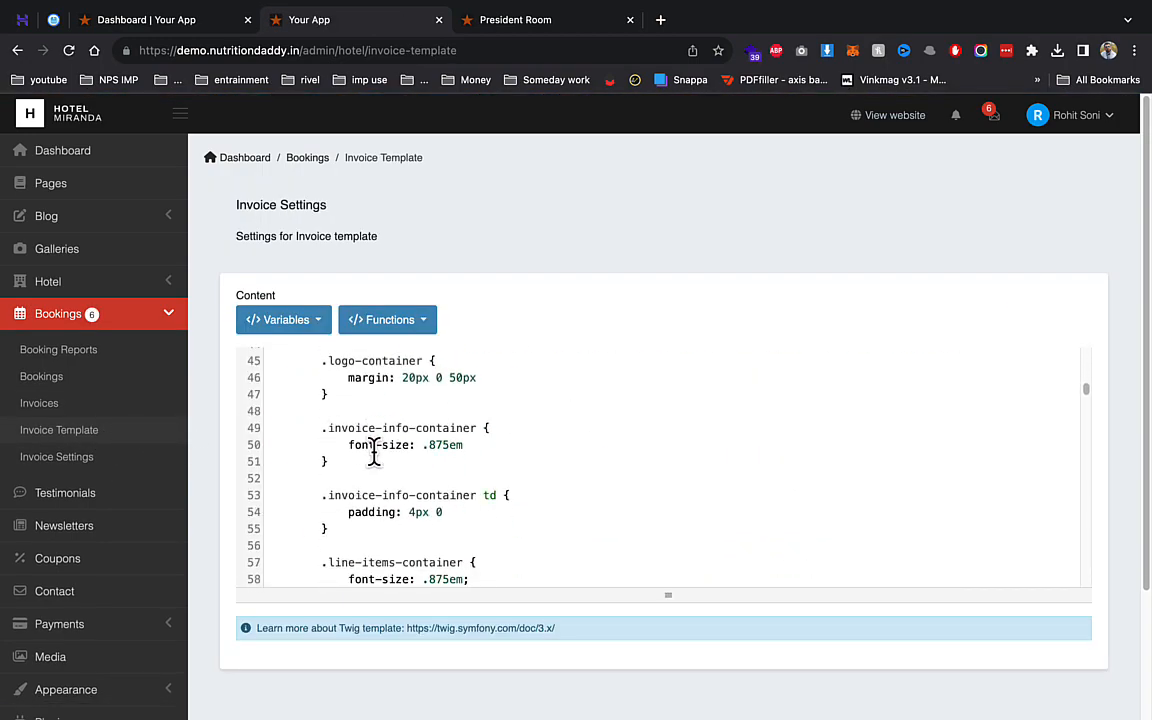
scroll(373, 455, "down", 10)
- Check the company name and phone fields in Invoice Settings, then open Testimonials
left_click(22, 458)
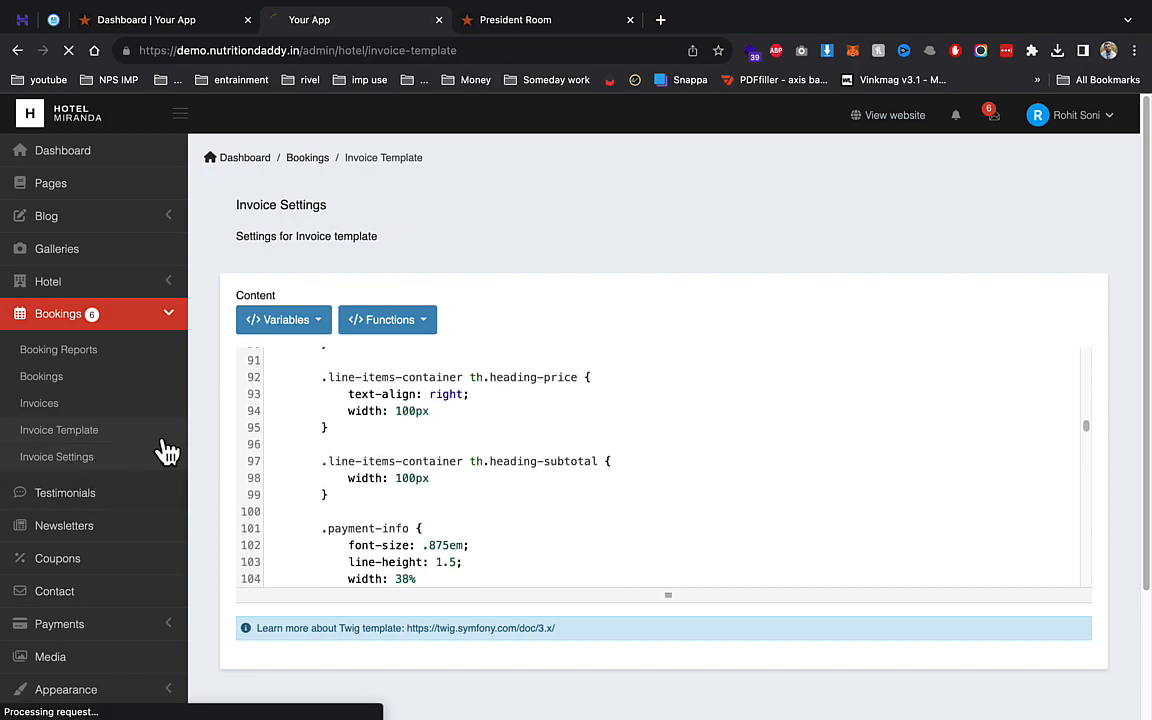
scroll(370, 368, "down", 5)
scroll(350, 370, "down", 2)
scroll(355, 340, "up", 5)
left_click(328, 320)
left_click(425, 455)
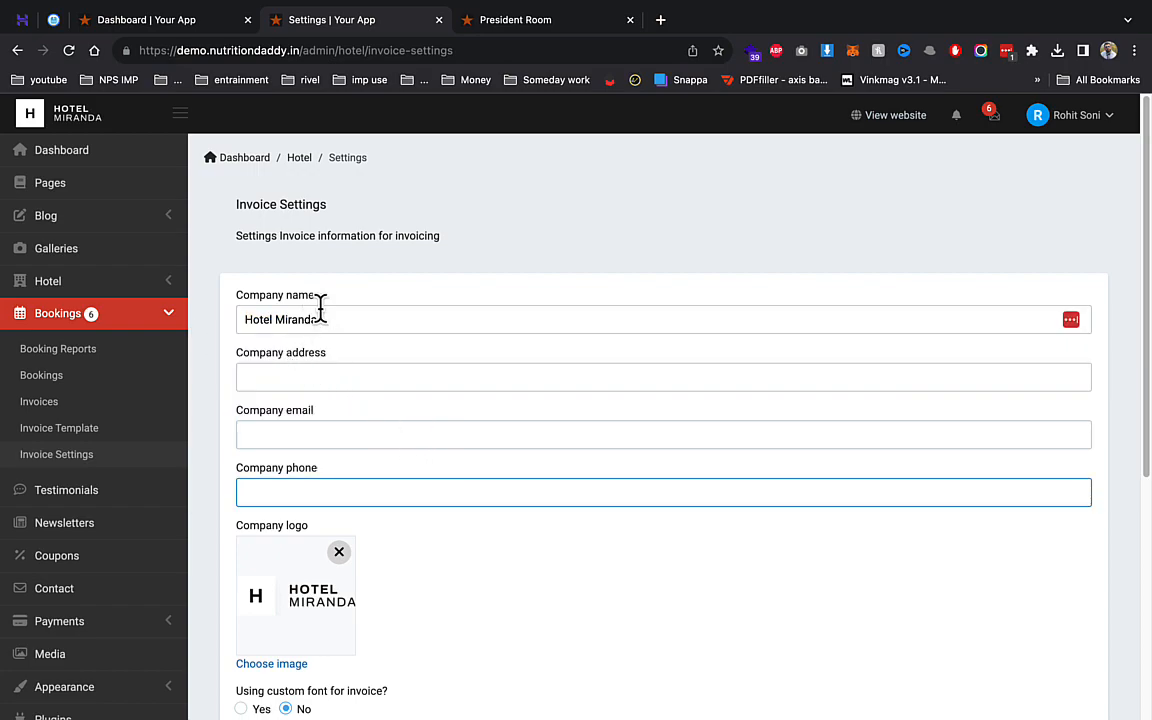
left_click(170, 494)
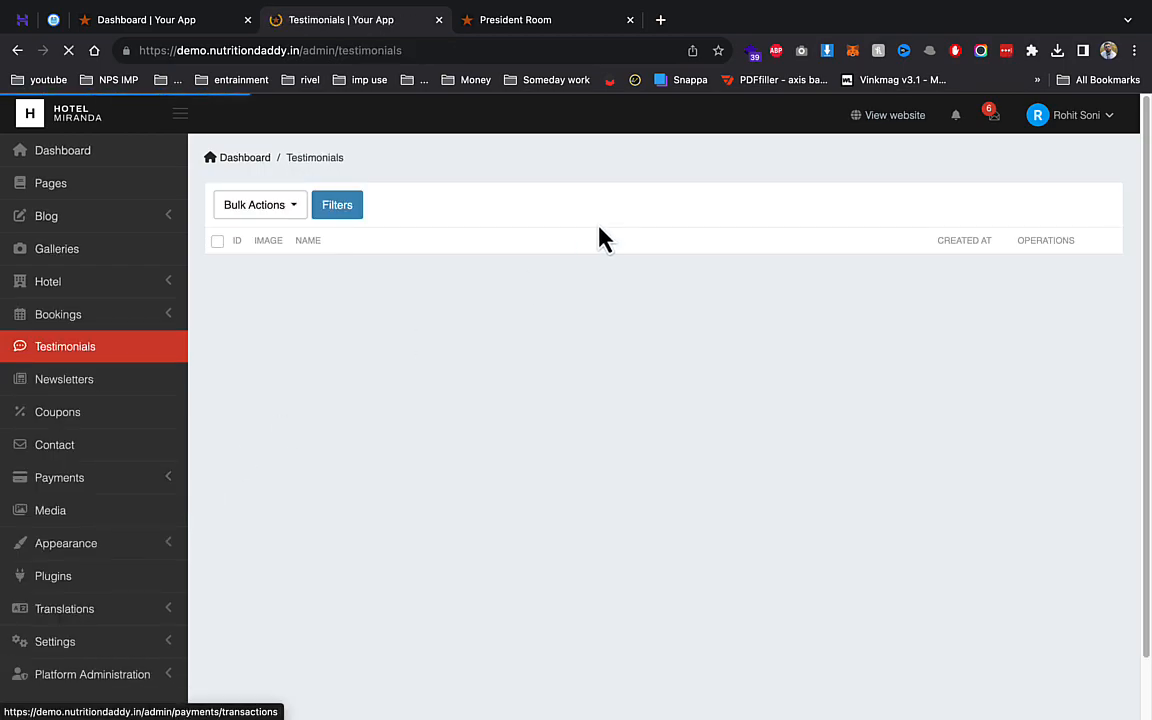
- Scroll the Hotel Miranda home page to its three testimonial cards, then return to admin
left_click(470, 20)
scroll(300, 150, "up", 5)
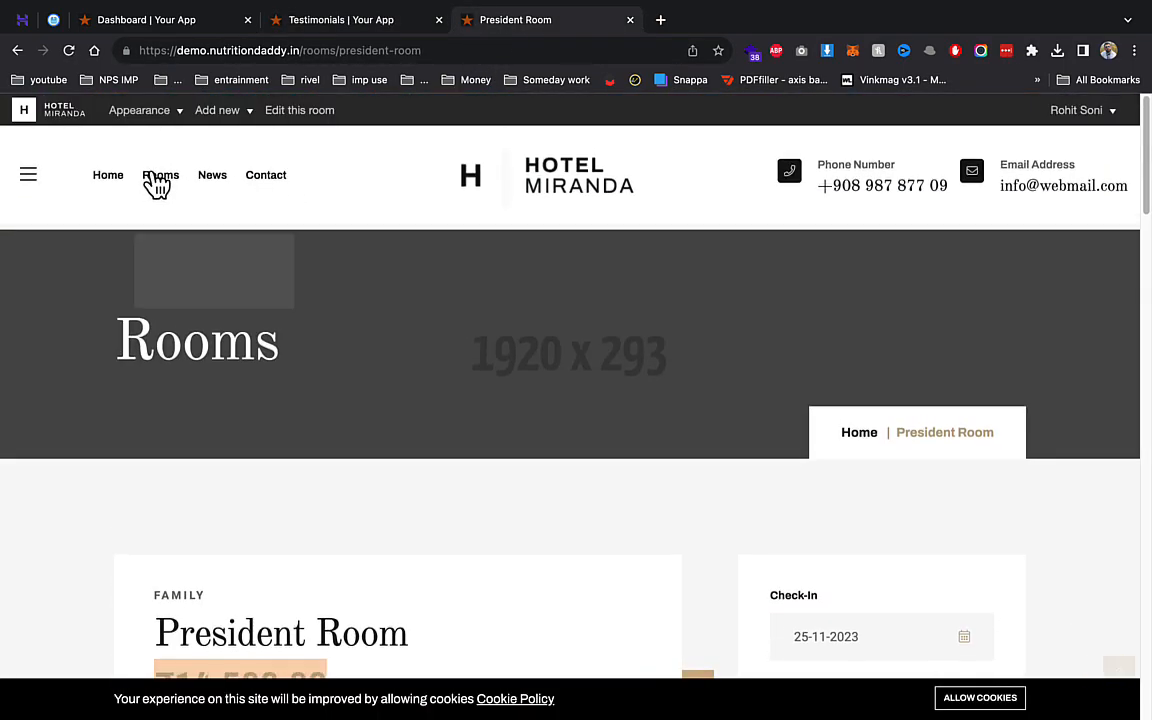
left_click(620, 170)
scroll(585, 310, "down", 10)
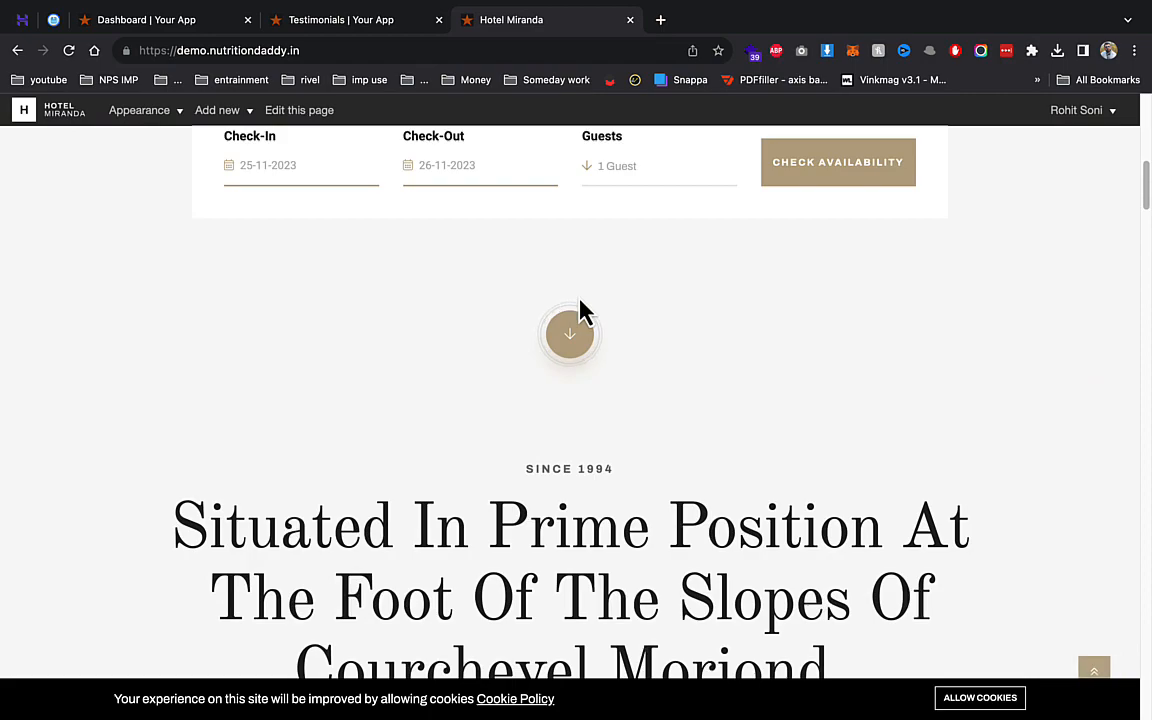
scroll(585, 310, "down", 15)
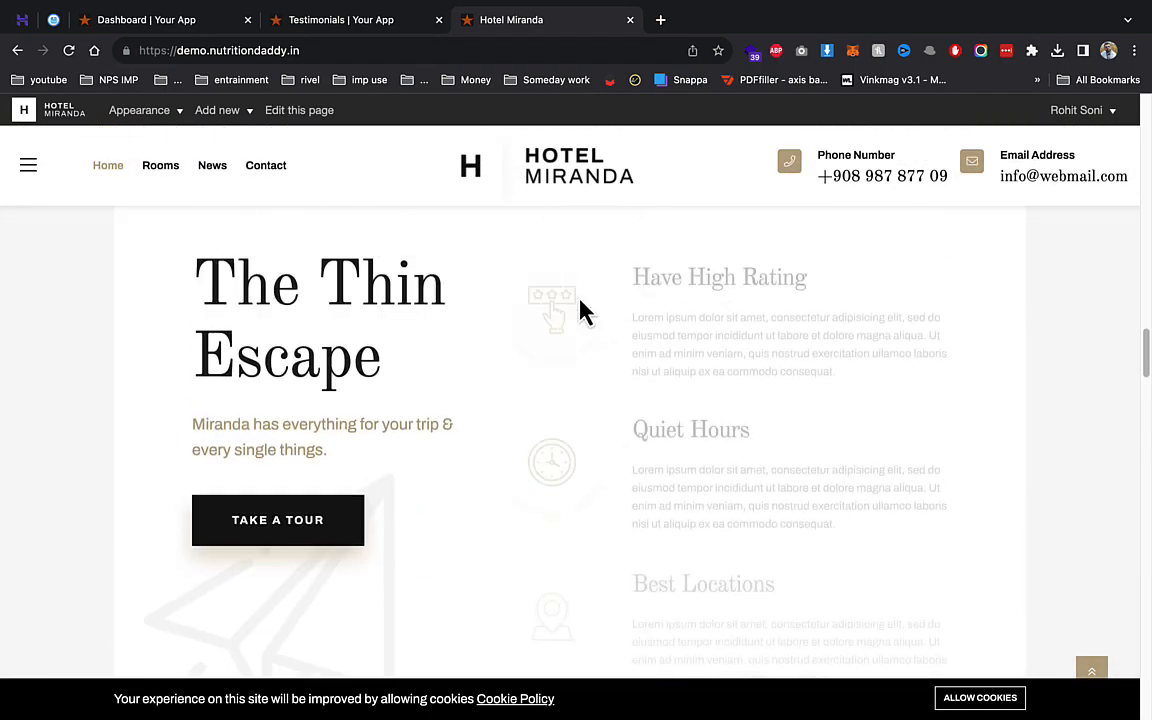
scroll(585, 312, "down", 15)
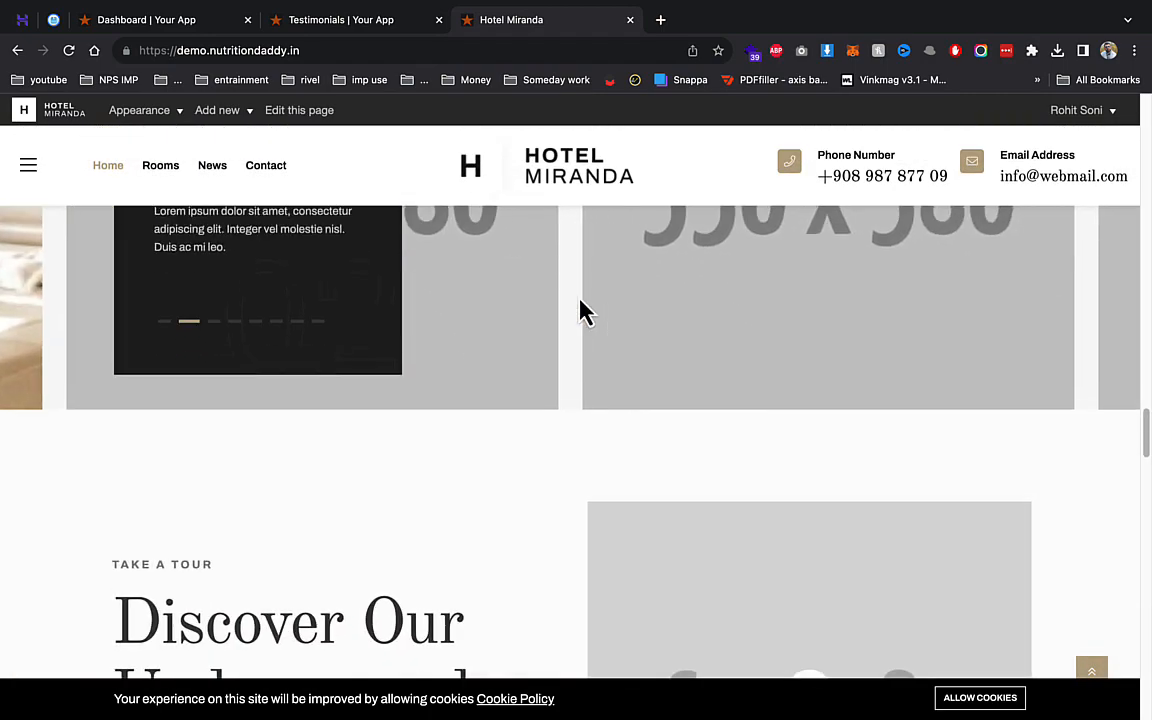
scroll(585, 312, "down", 10)
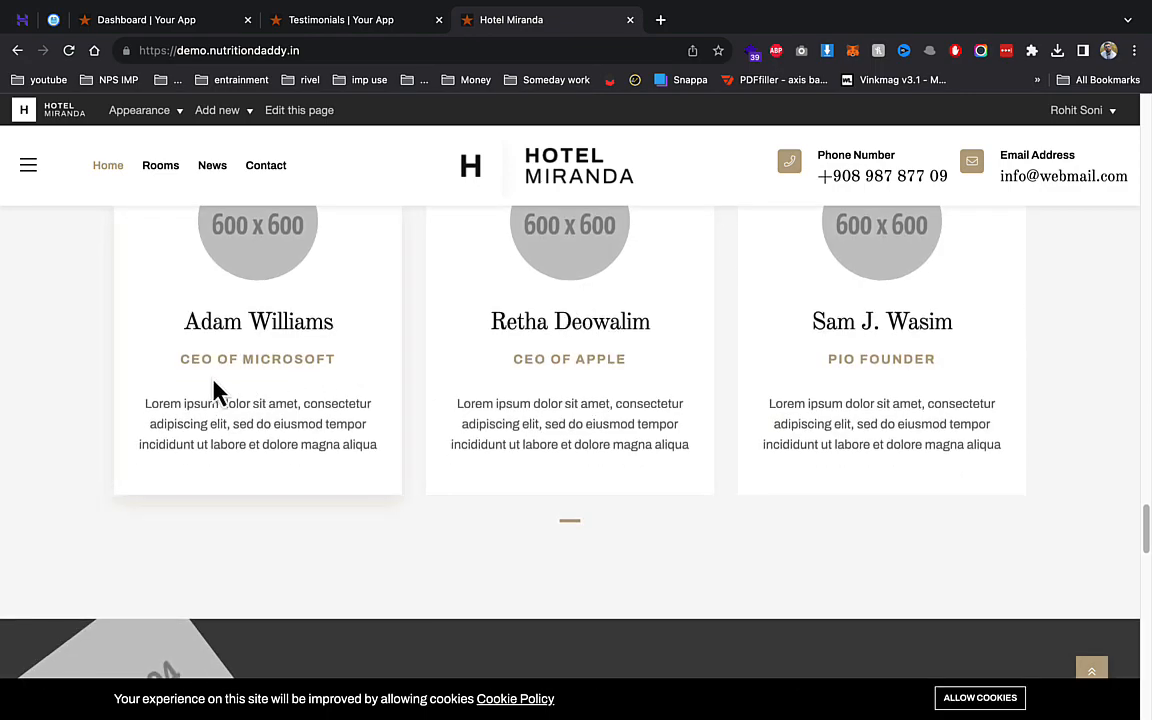
left_click(285, 22)
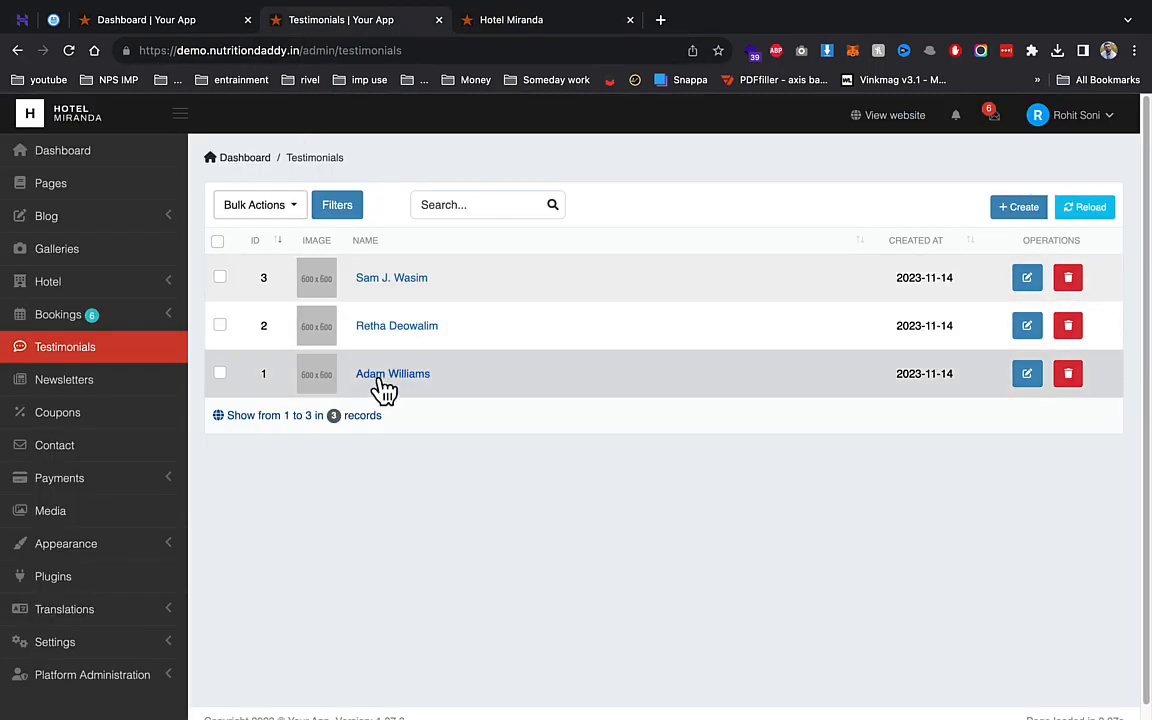
left_click(384, 379)
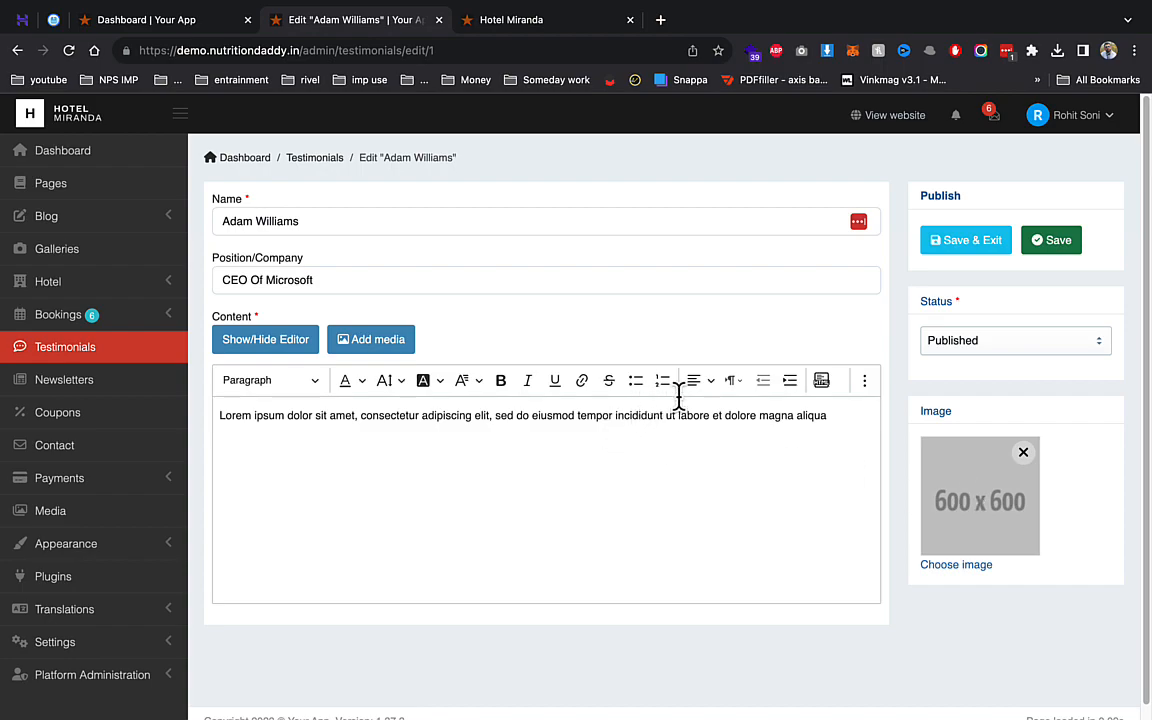
left_click(129, 415)
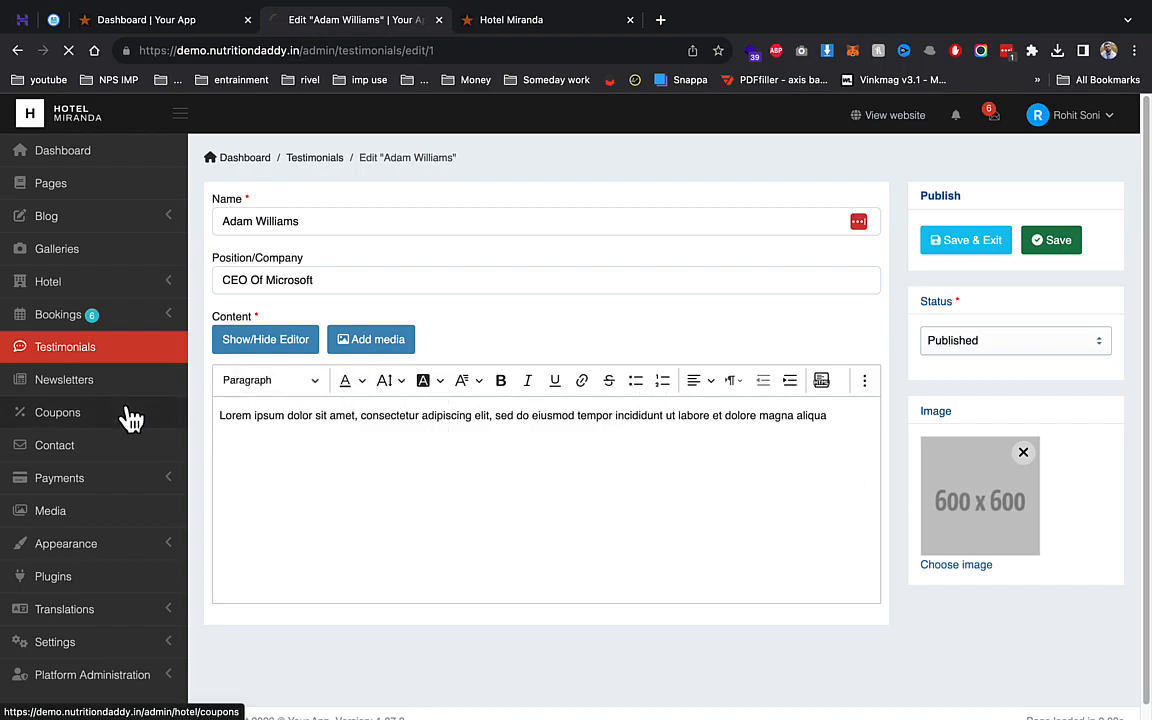
- Create a Percentage coupon XMAS worth 23, save it, then open Payments > Transactions
left_click(663, 512)
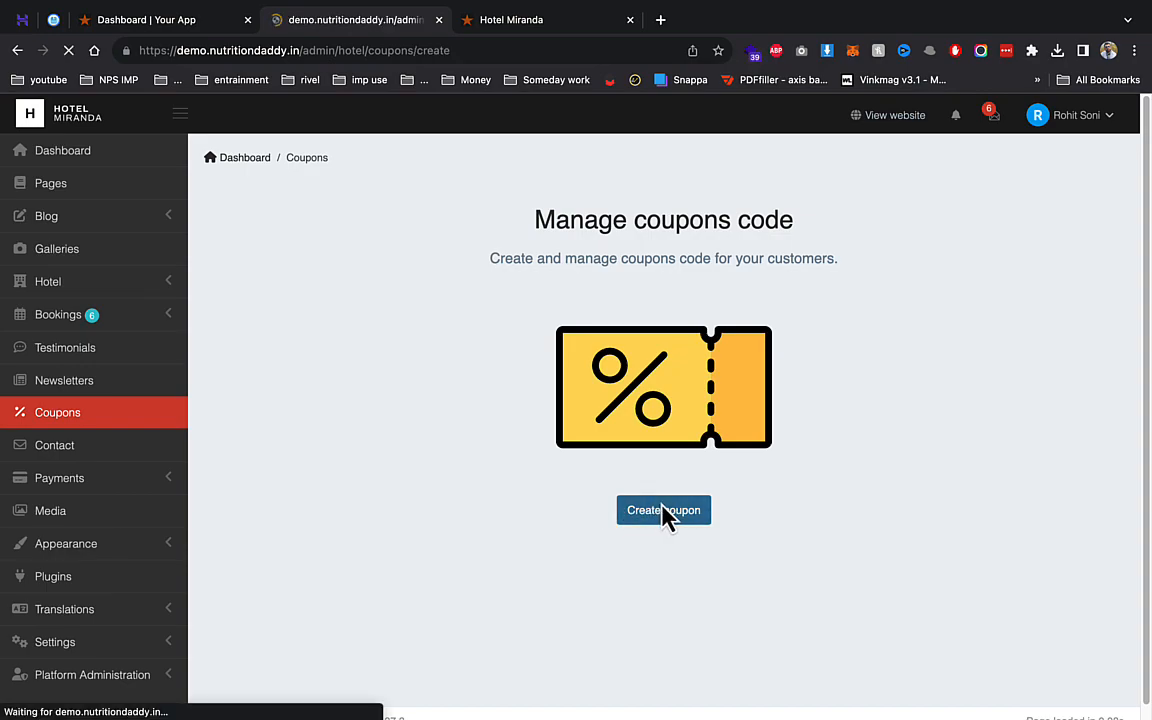
left_click(337, 231)
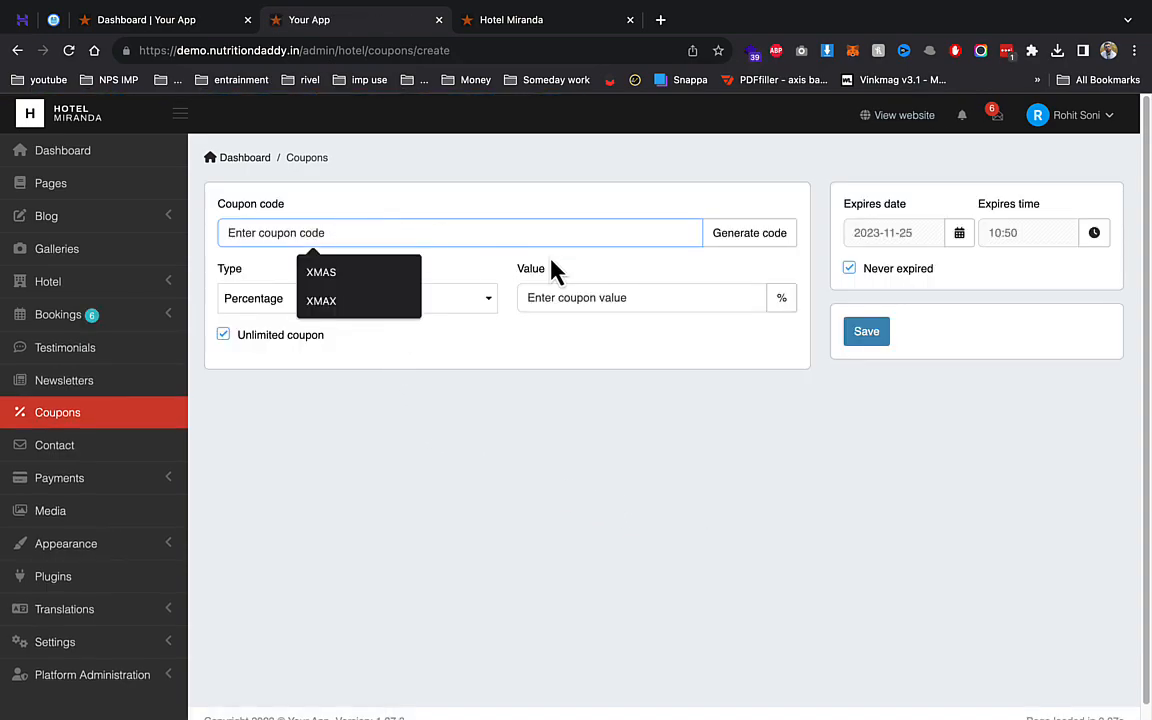
left_click(399, 271)
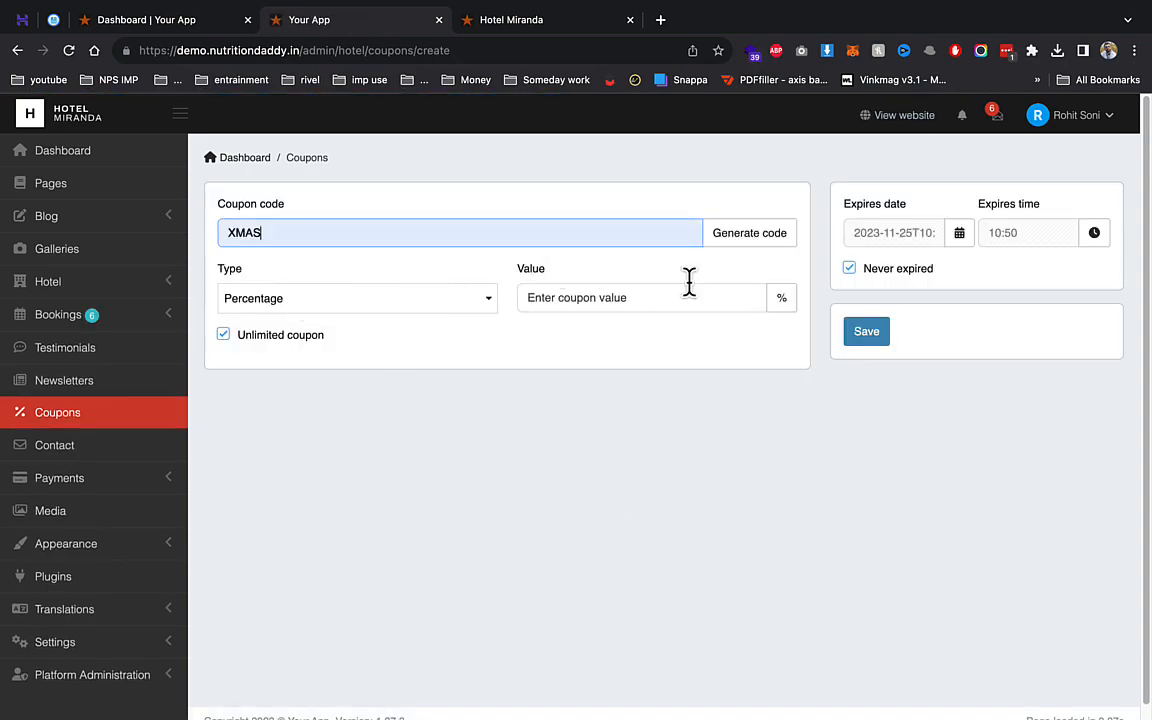
left_click(862, 335)
left_click(380, 297)
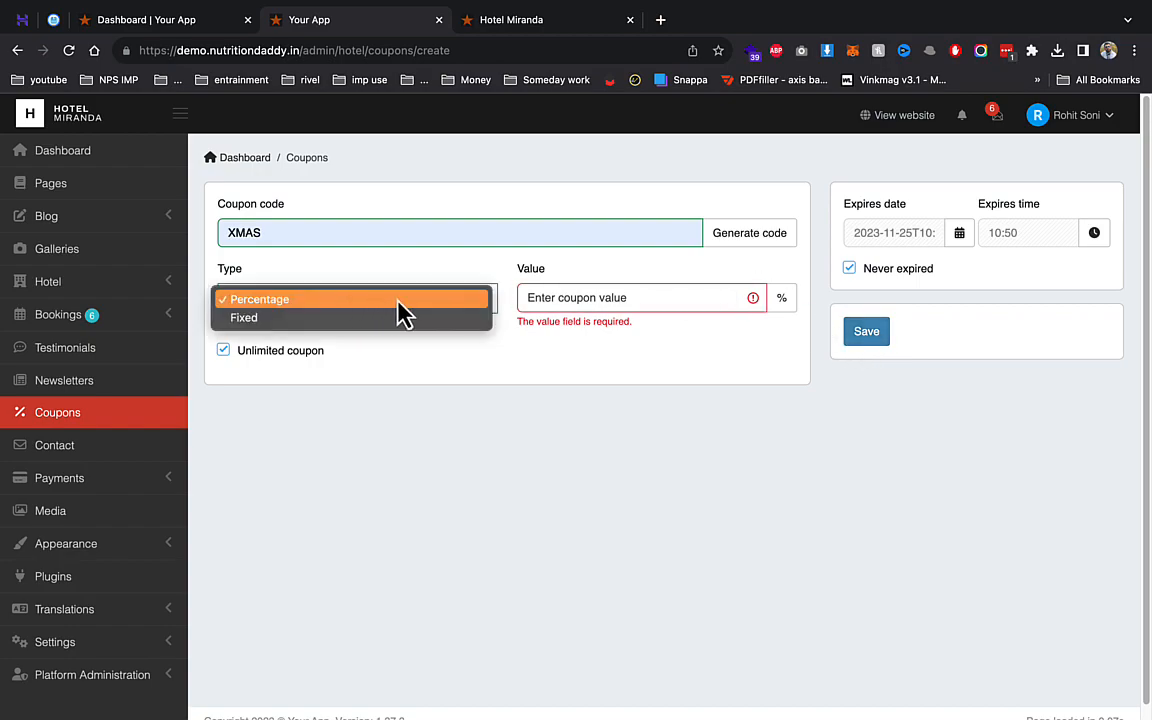
left_click(553, 297)
type("23")
left_click(885, 340)
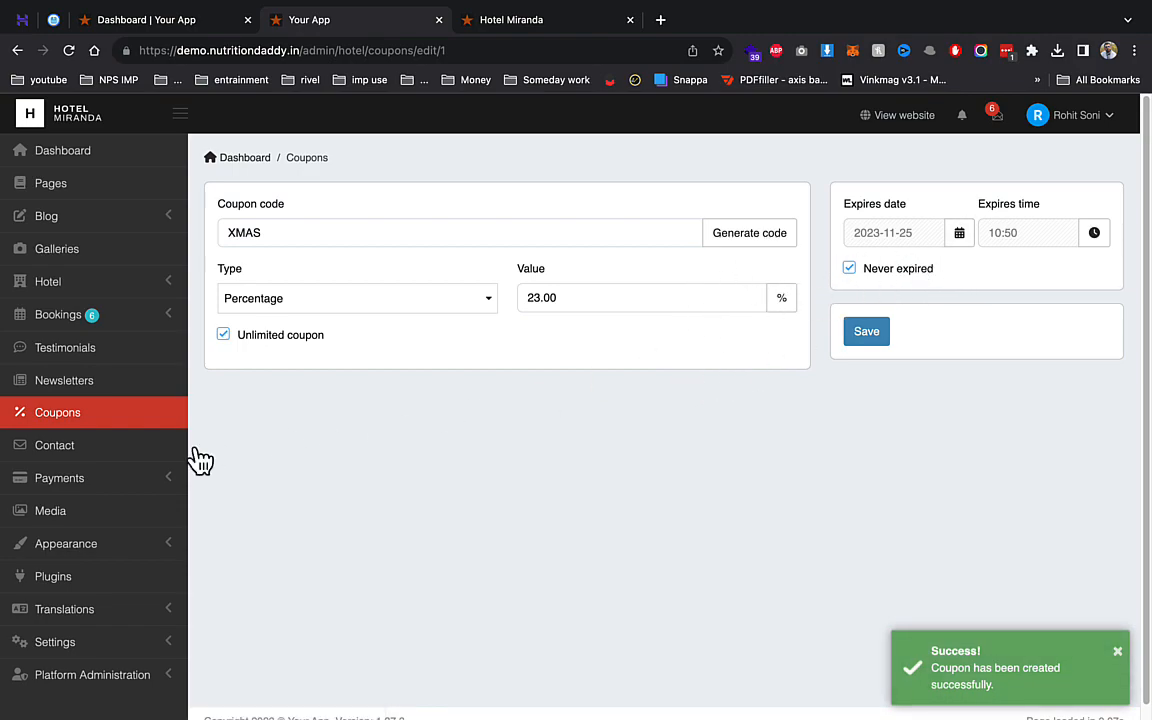
left_click(141, 478)
left_click(104, 508)
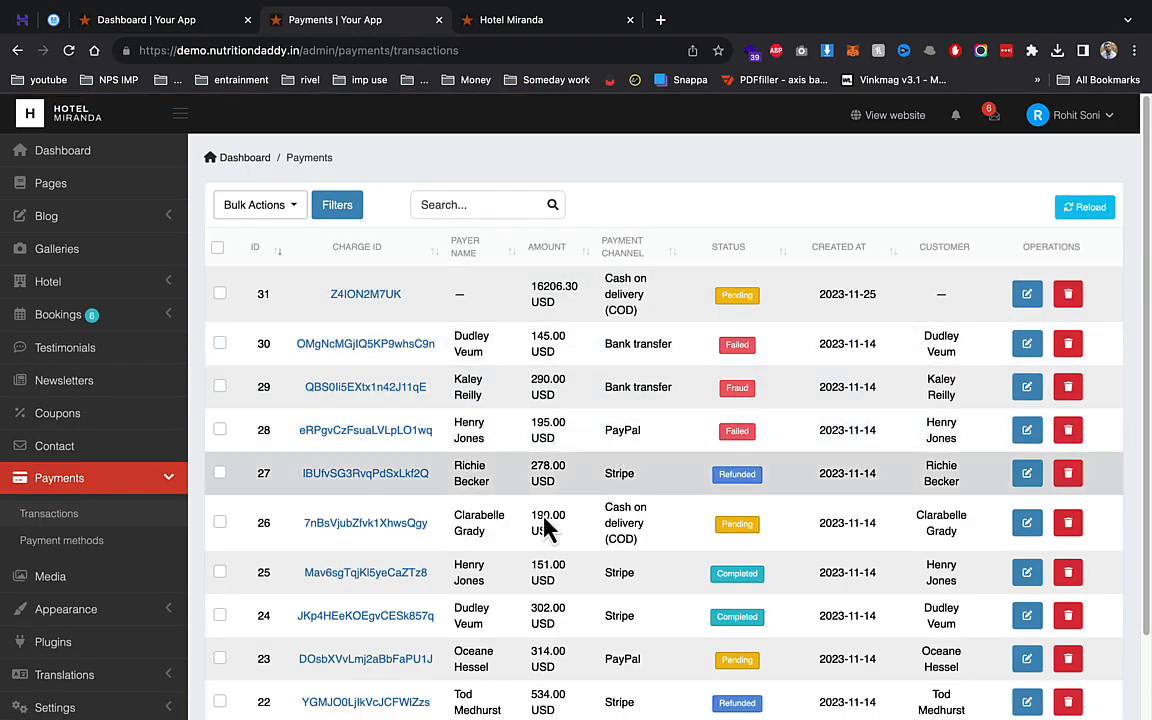
- Activate Razorpay under Payment methods after checking its key and secret
left_click(78, 542)
scroll(420, 410, "down", 3)
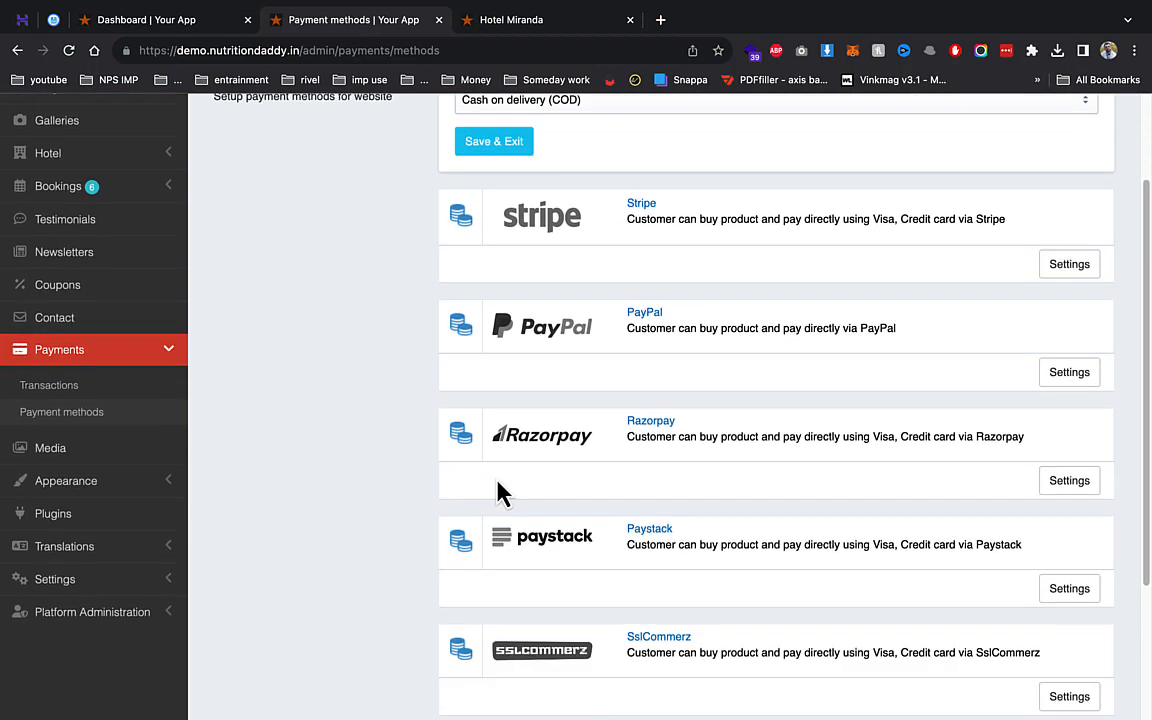
left_click(1058, 482)
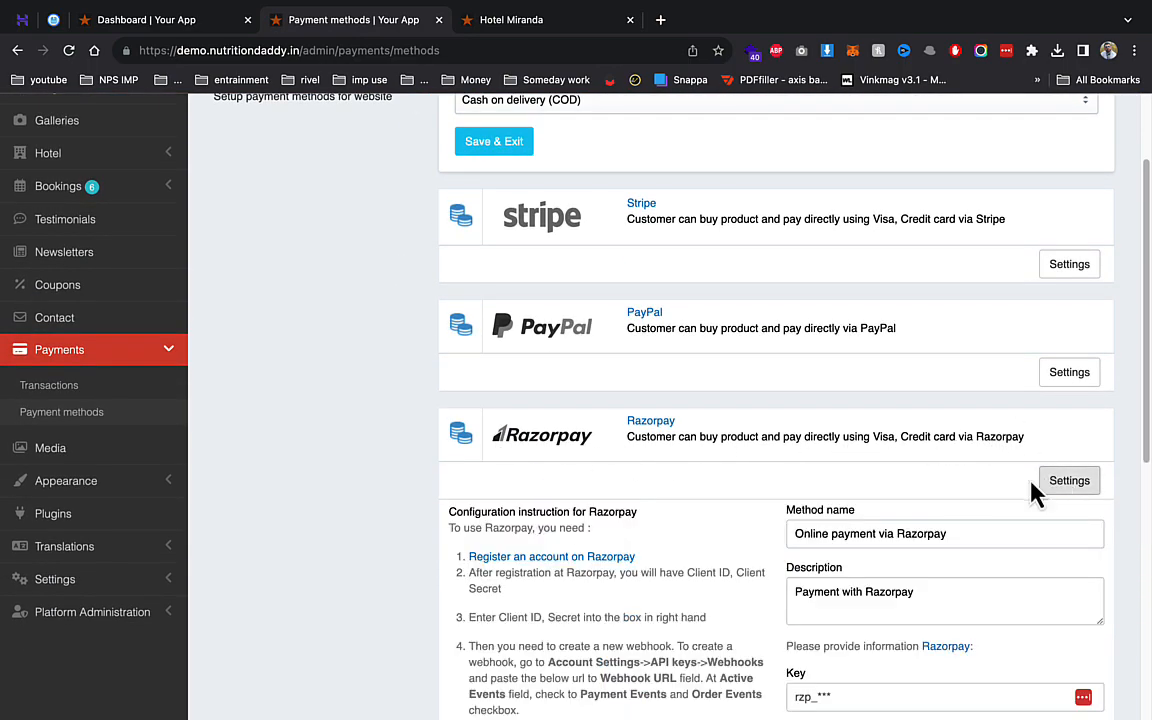
scroll(895, 485, "down", 5)
left_click(855, 392)
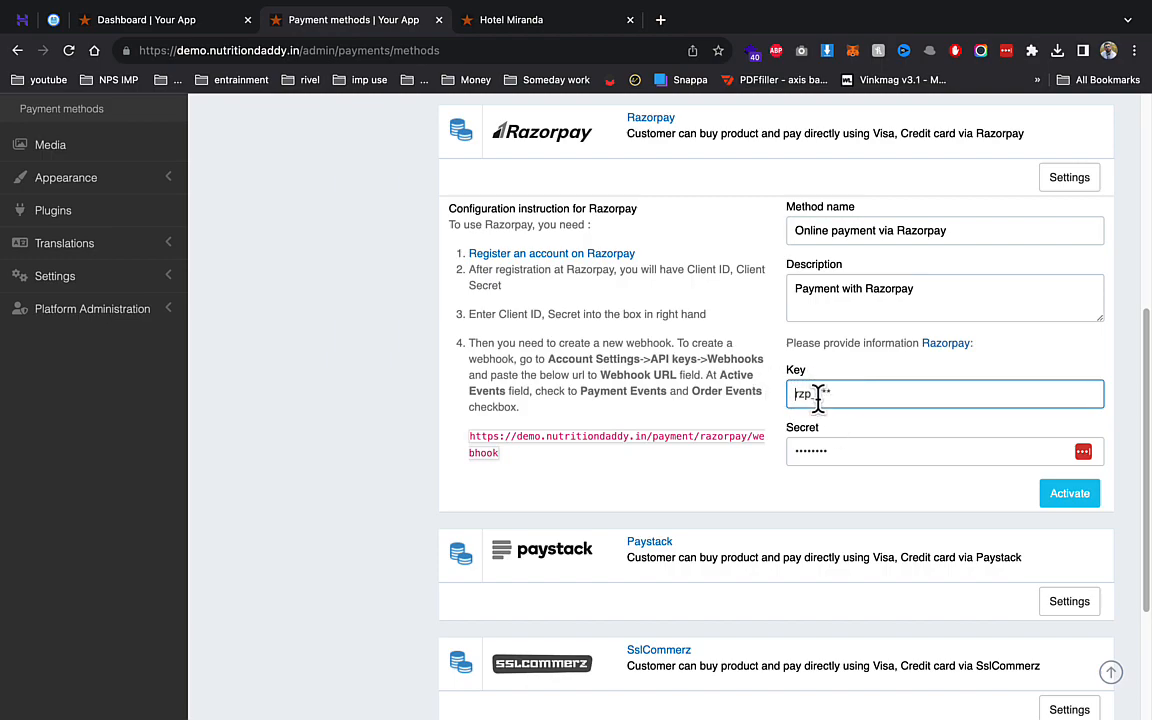
left_click(1070, 497)
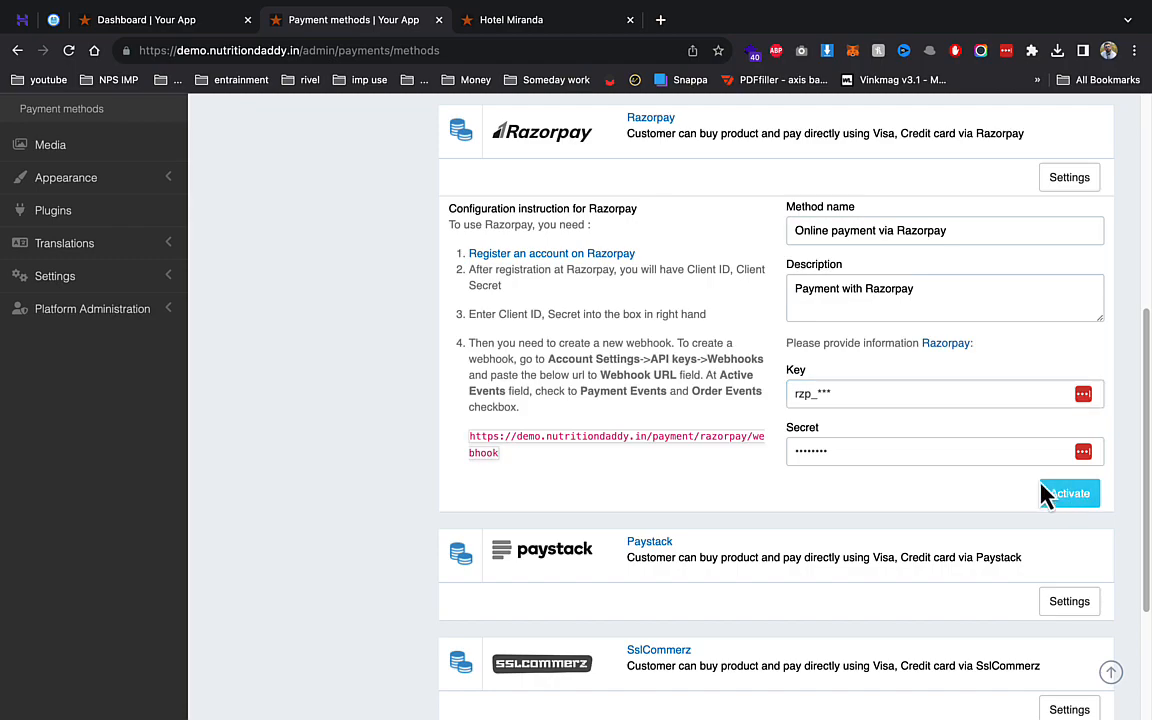
- Keep Cash on delivery as the default payment method, then open the Media library
scroll(352, 411, "up", 8)
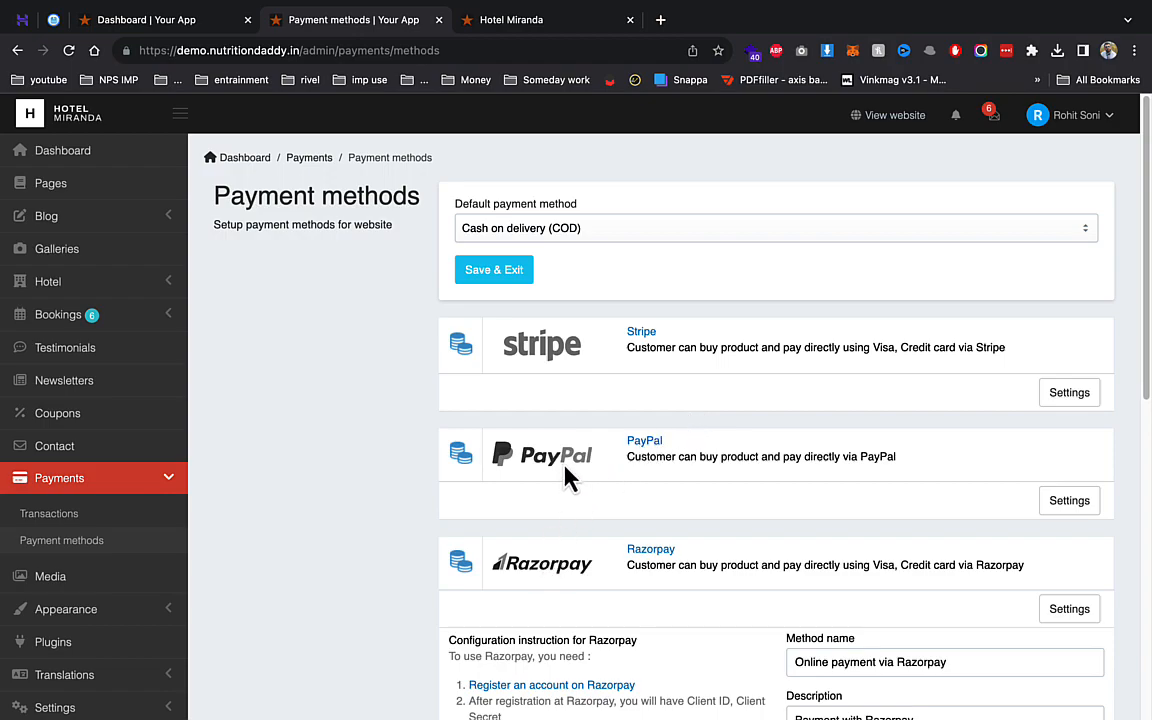
left_click(530, 222)
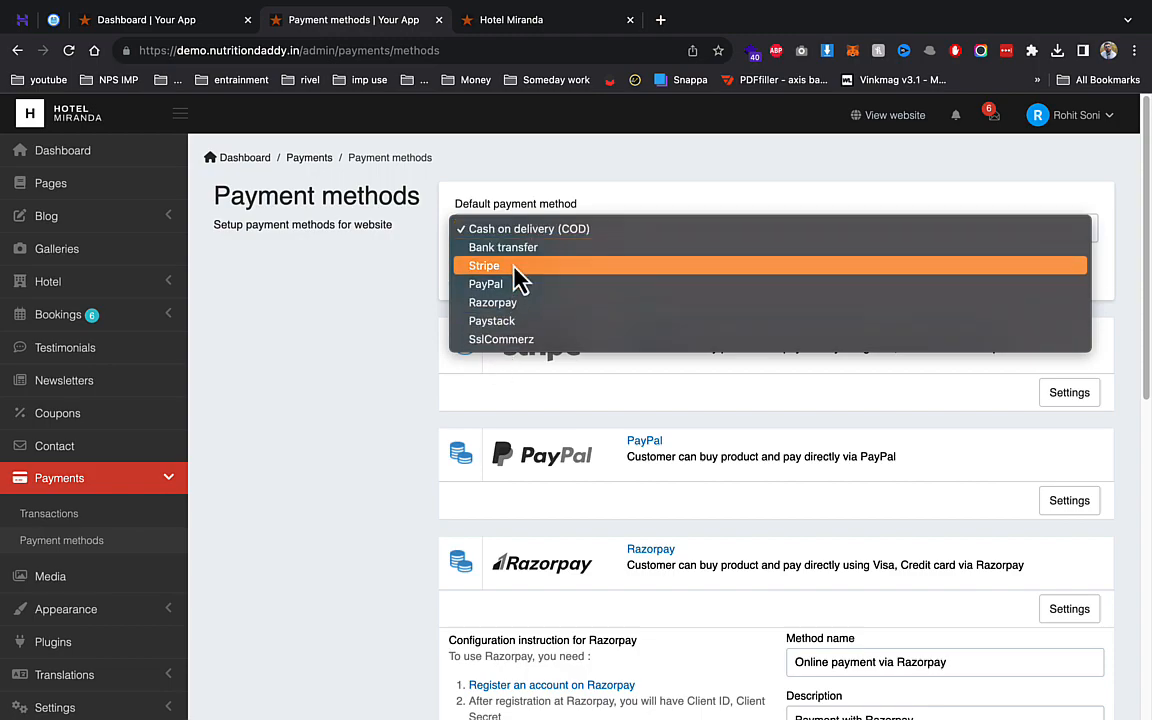
left_click(235, 490)
left_click(50, 584)
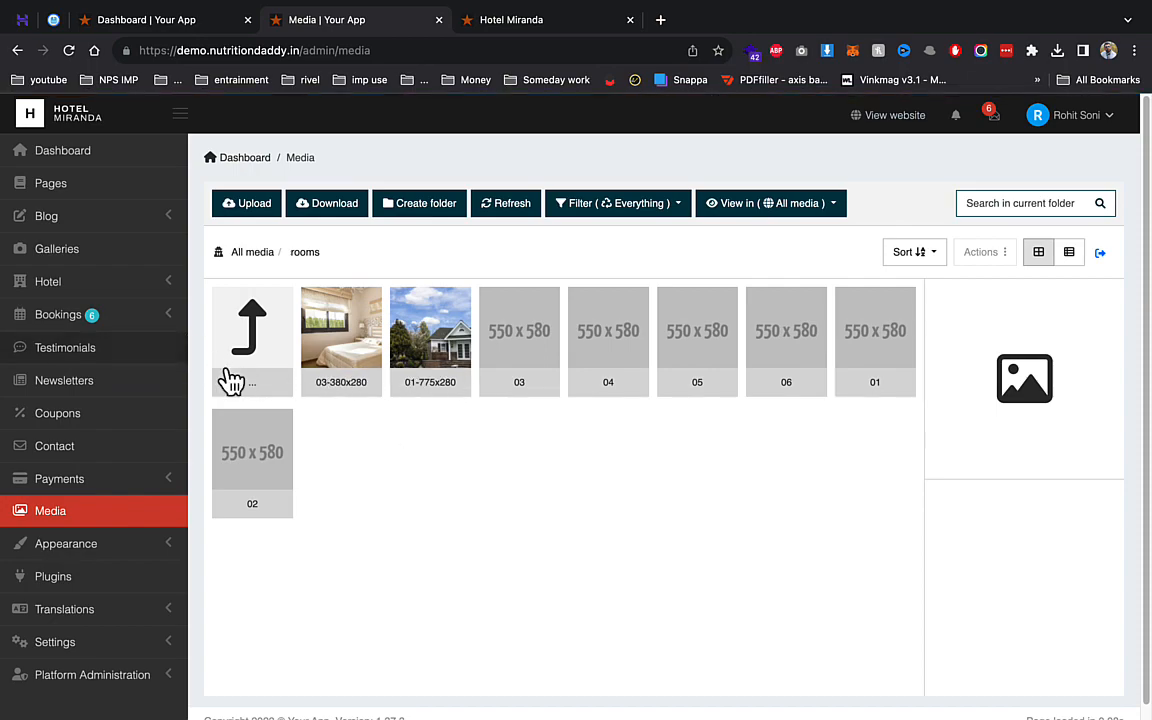
- Look over the installed Miranda theme on the Appearance > Themes page
left_click(120, 548)
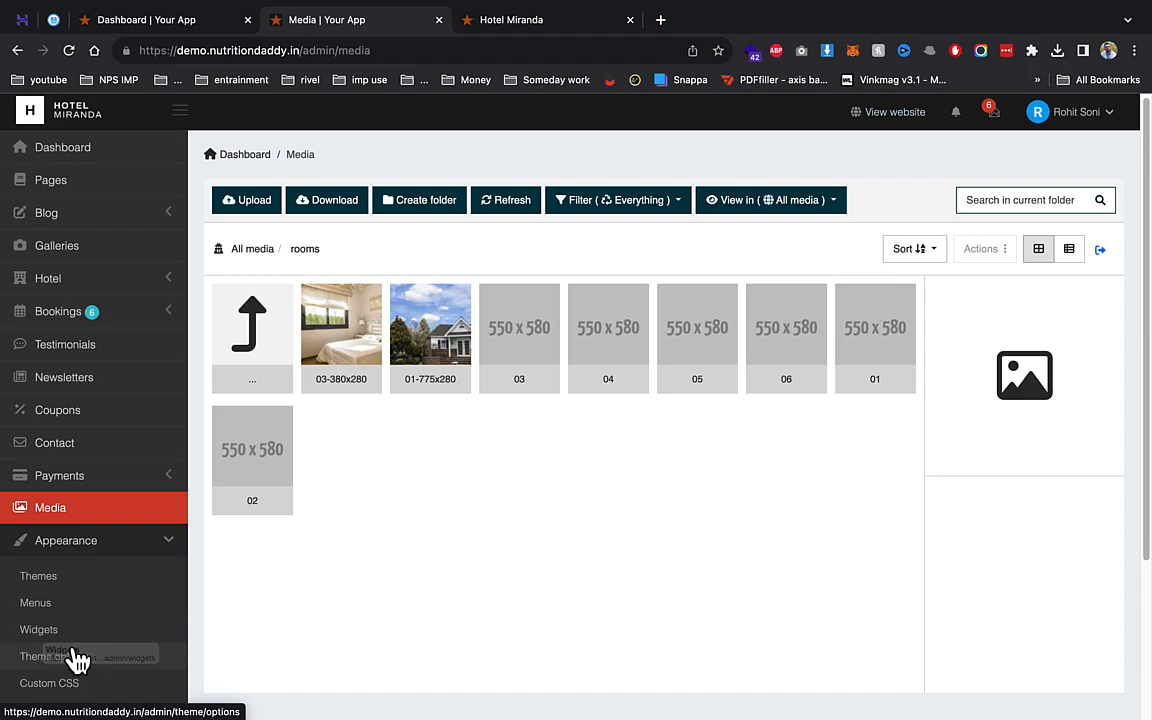
left_click(64, 580)
scroll(150, 545, "down", 1)
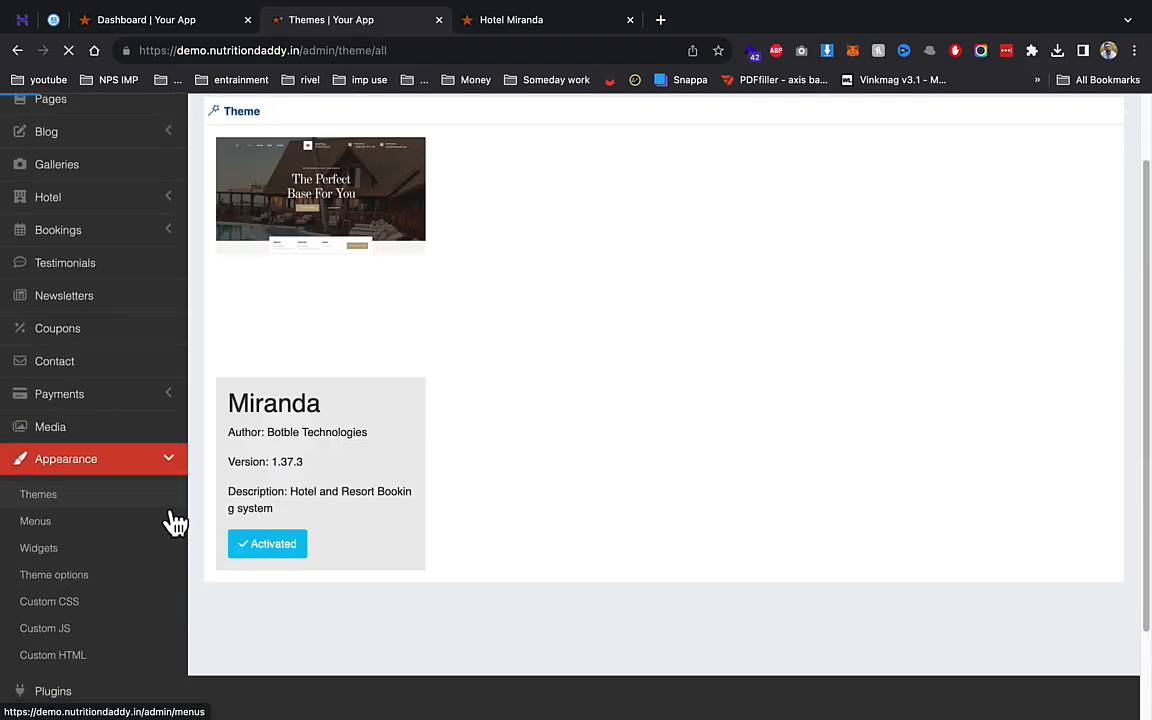
- Review the site logo and favicon images in the Miranda theme options, then bring up the Plugins list
left_click(85, 578)
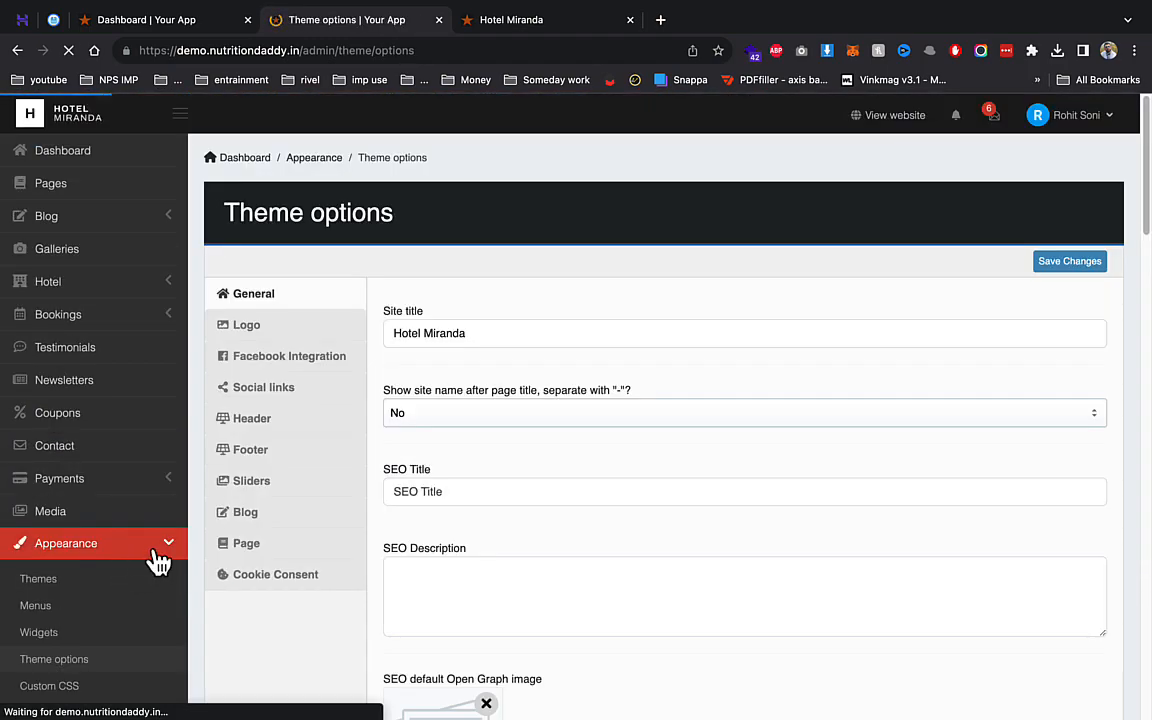
left_click(285, 330)
scroll(141, 494, "down", 5)
scroll(216, 465, "up", 5)
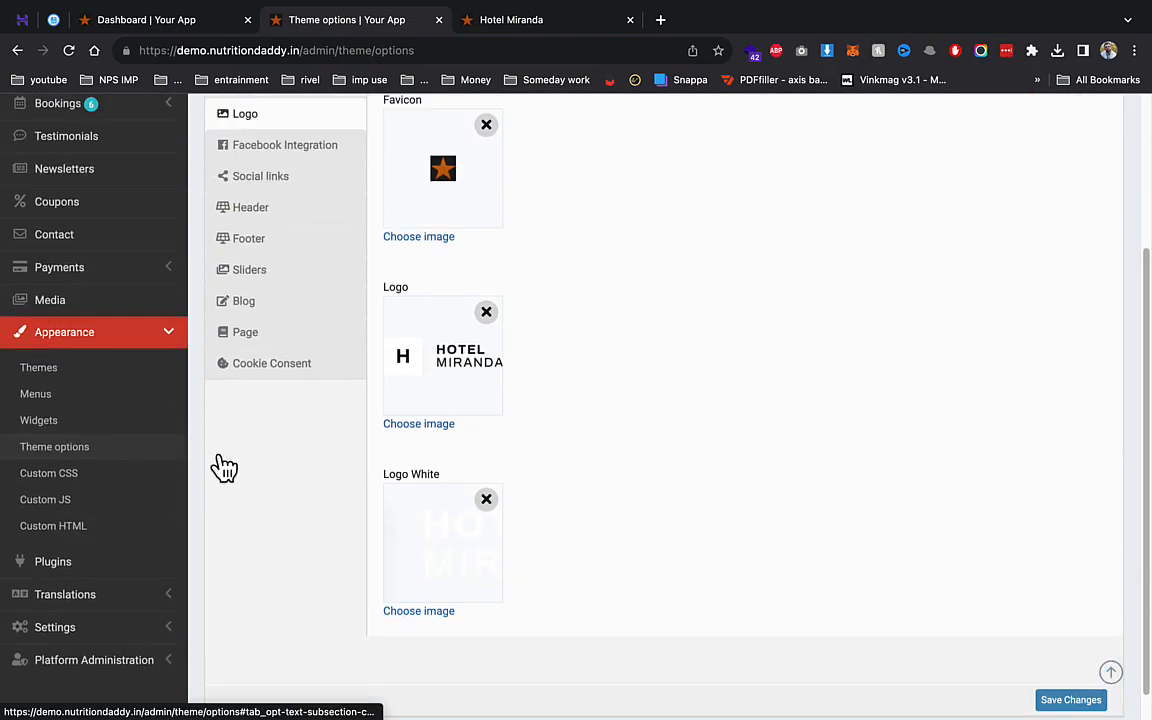
scroll(150, 568, "down", 2)
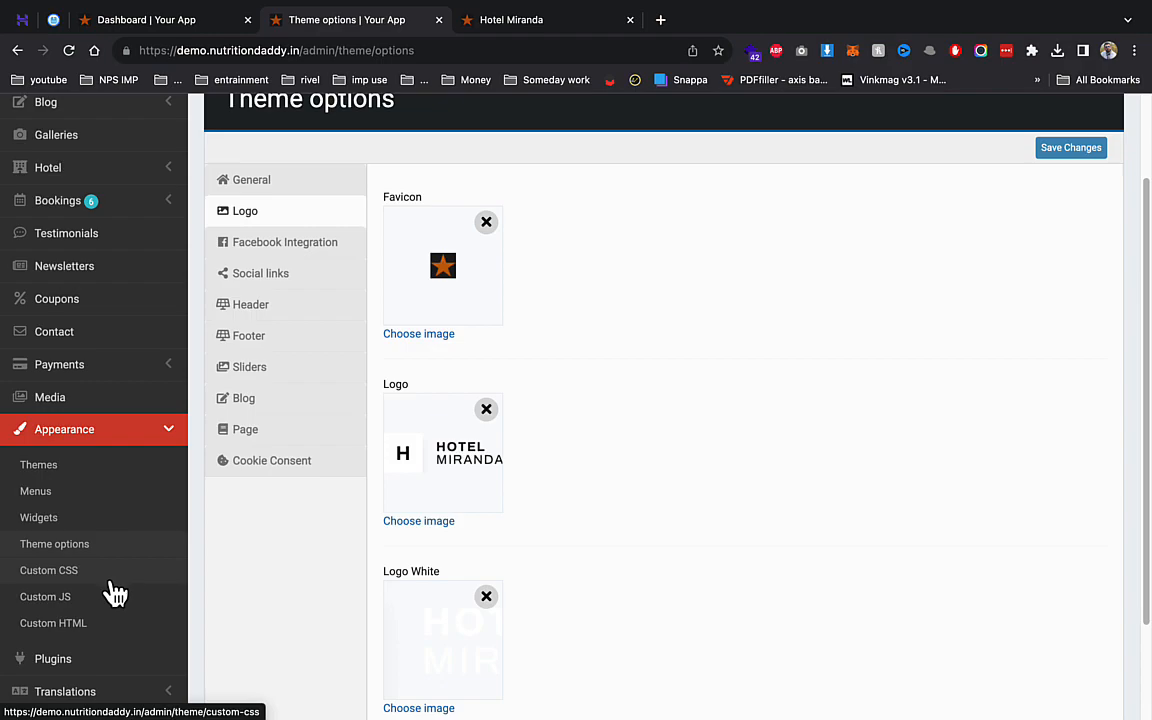
left_click(98, 660)
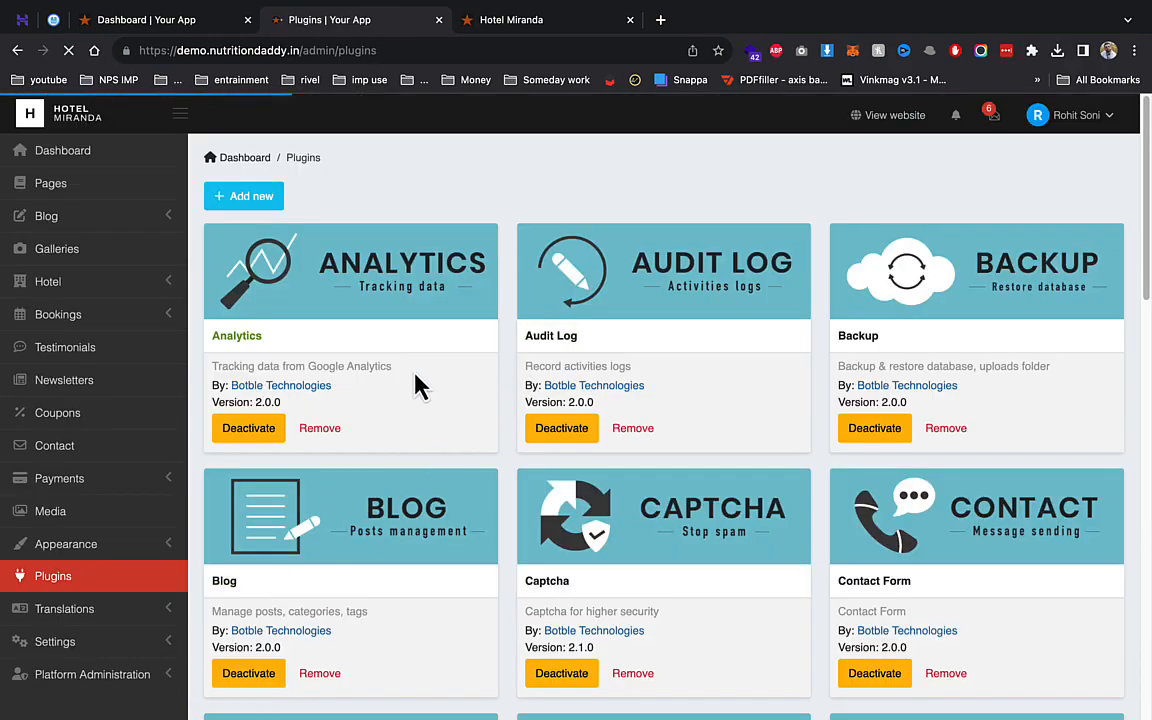
- Deactivate the Blog plugin and the Cookie Consent plugin from their cards
scroll(310, 590, "down", 2)
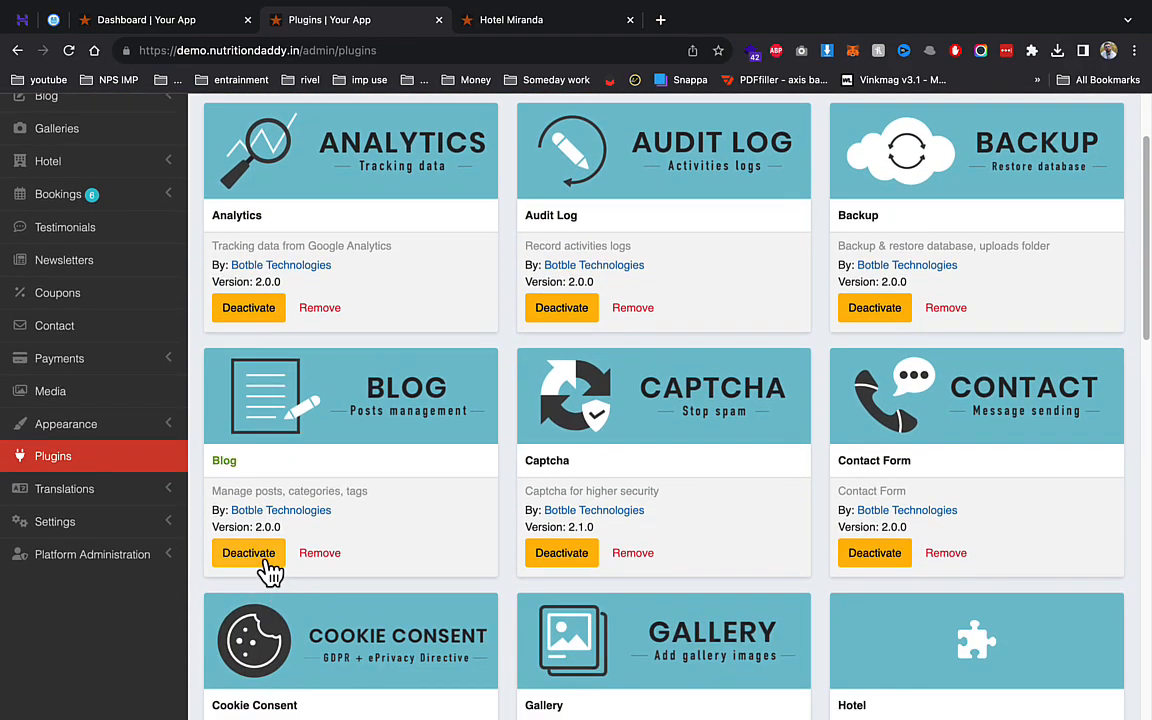
left_click(266, 560)
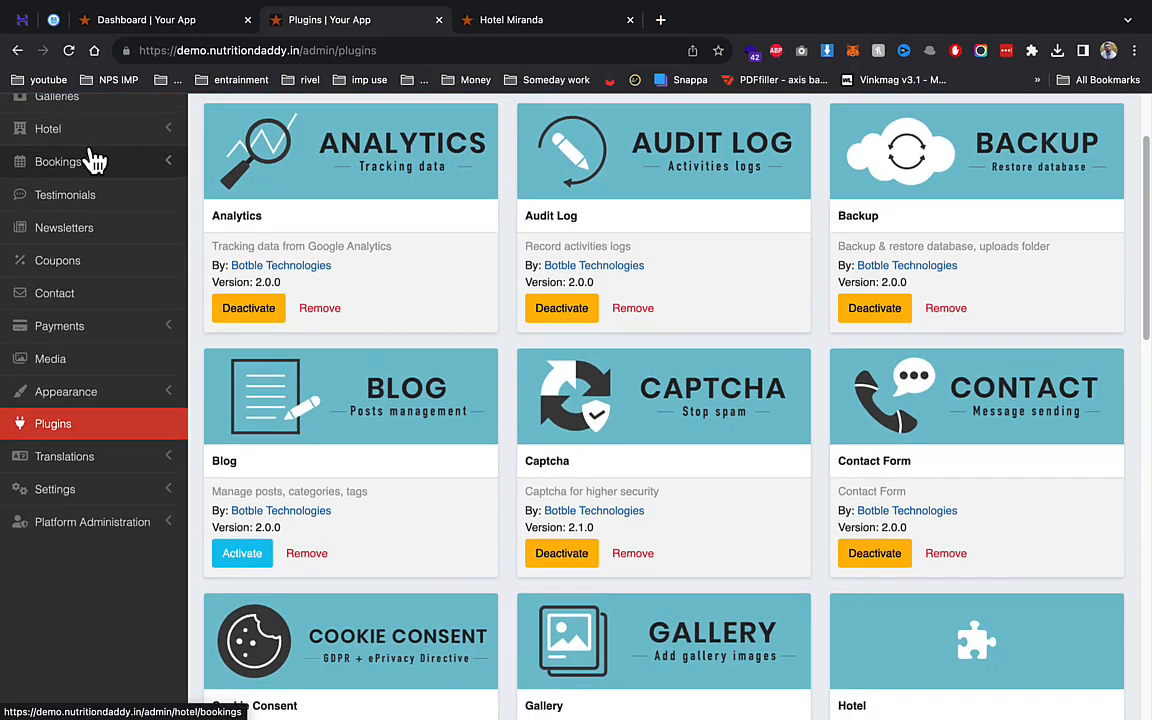
scroll(231, 303, "down", 2)
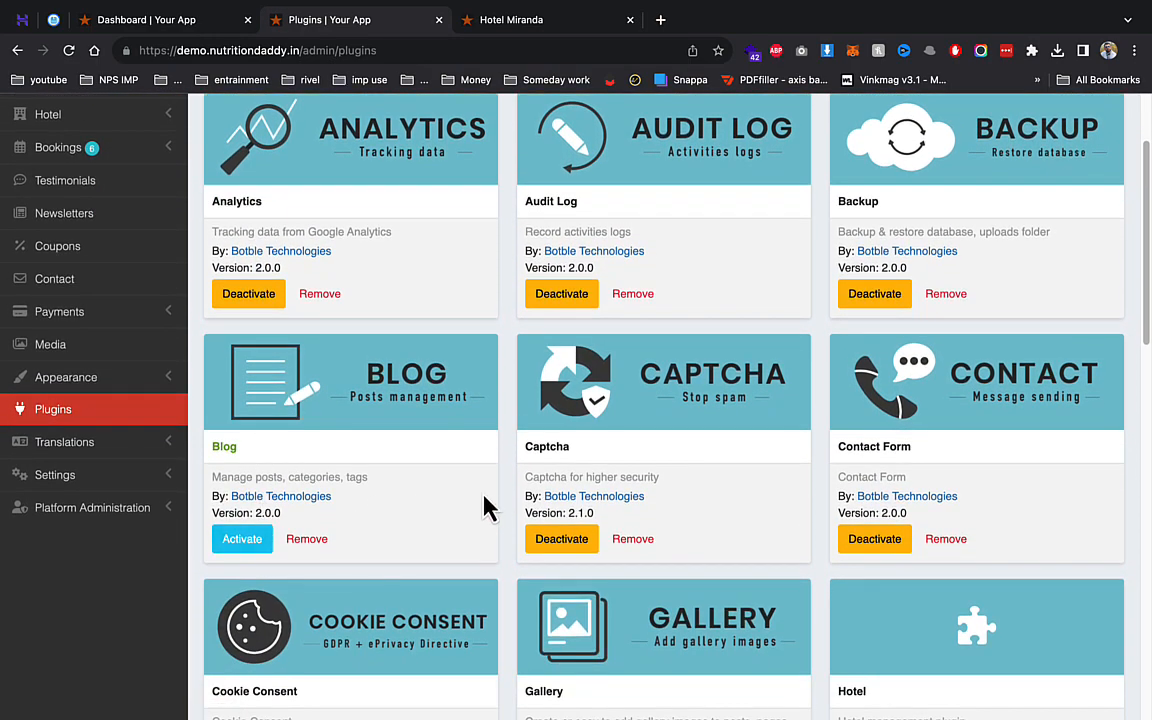
scroll(610, 495, "down", 4)
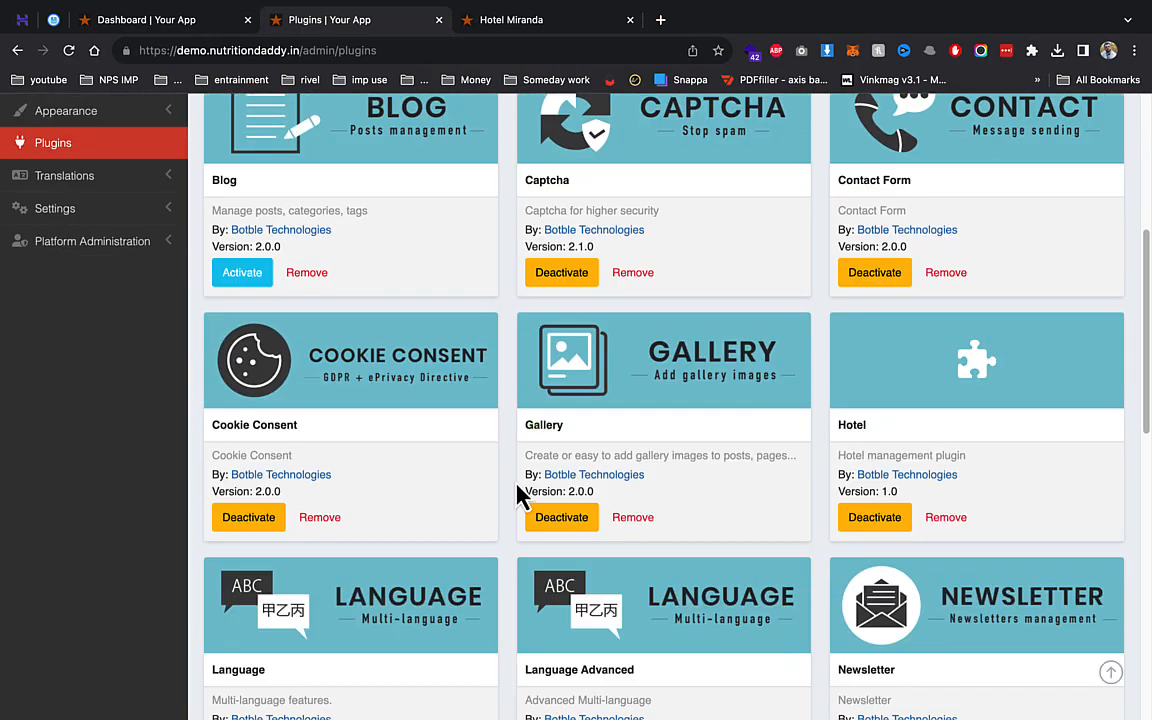
left_click(252, 519)
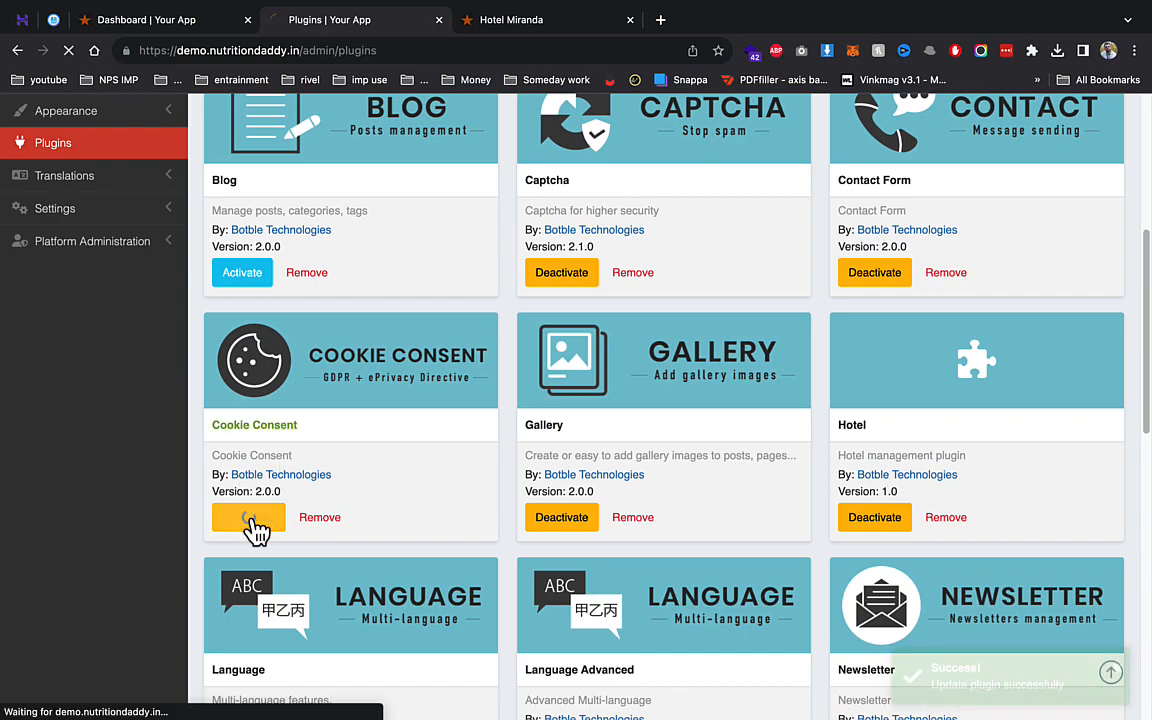
- Expand the Settings pages in the admin sidebar
left_click(104, 212)
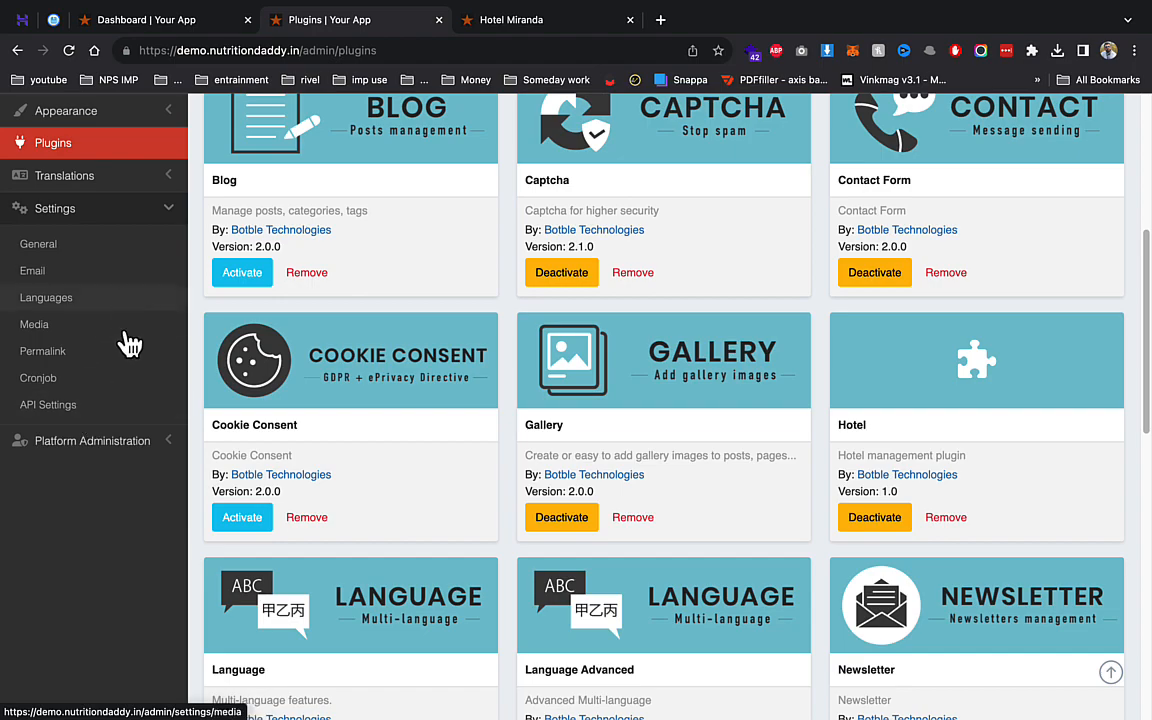
scroll(112, 298, "up", 2)
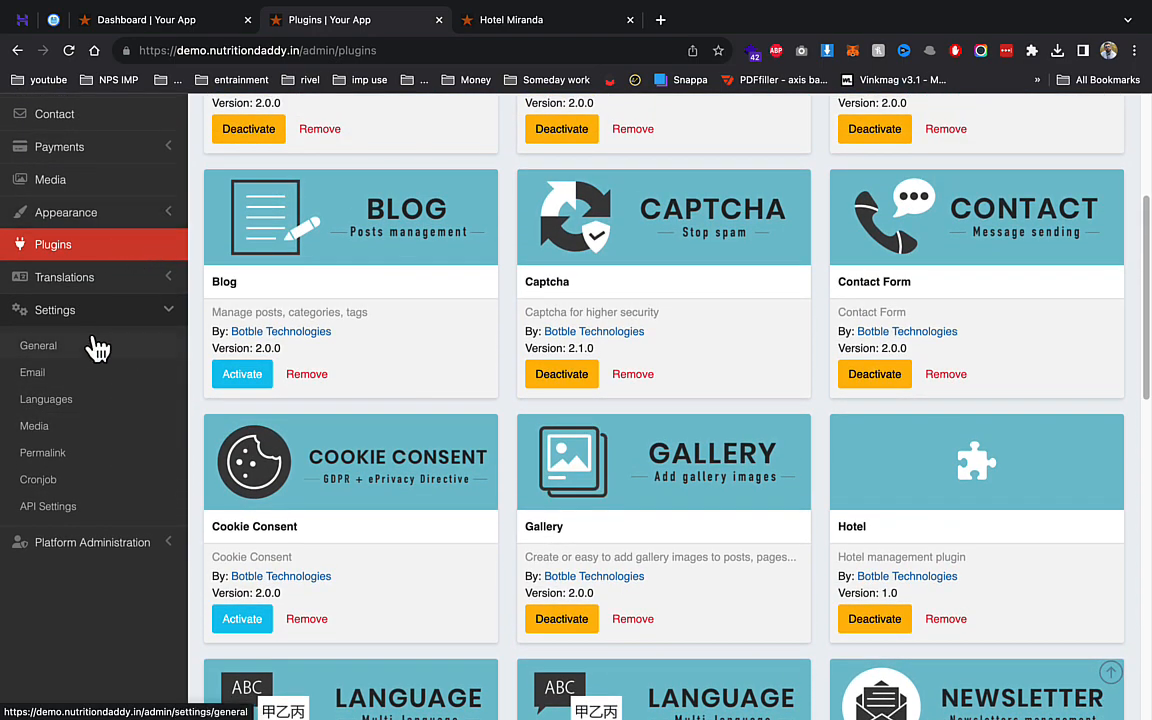
scroll(355, 370, "up", 3)
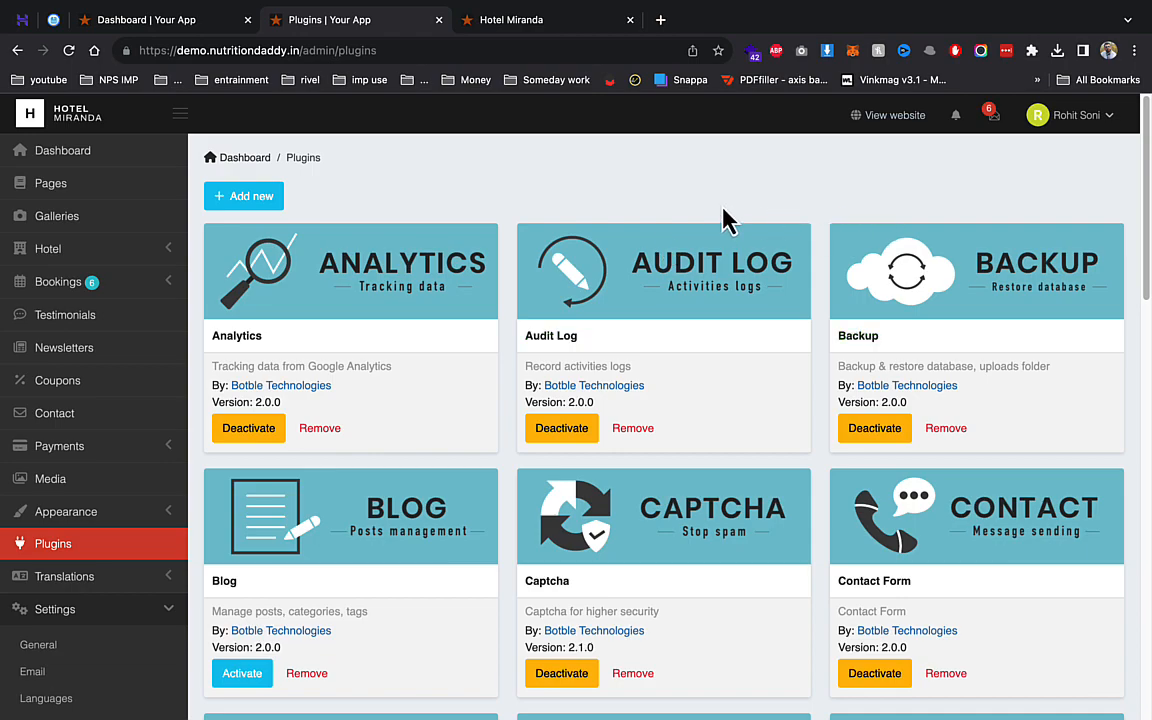
- Return to the live Hotel Miranda site at the top of its home page, with no cookie notice
left_click(498, 22)
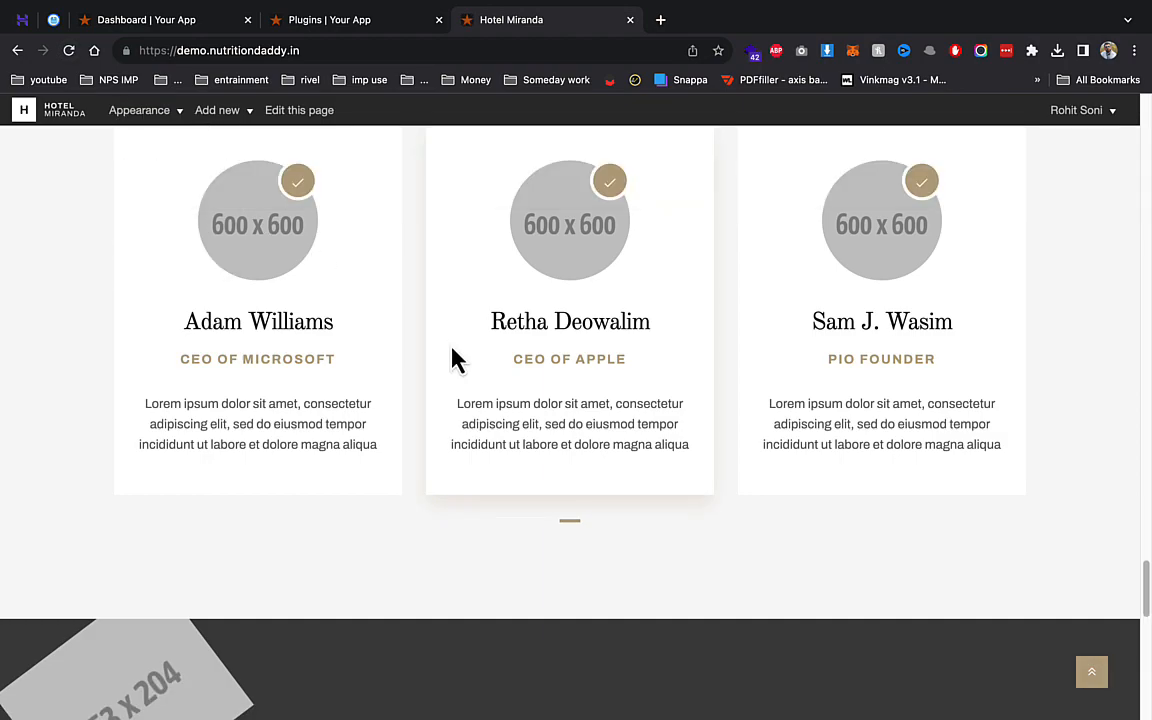
scroll(455, 360, "up", 10)
scroll(455, 360, "up", 10)
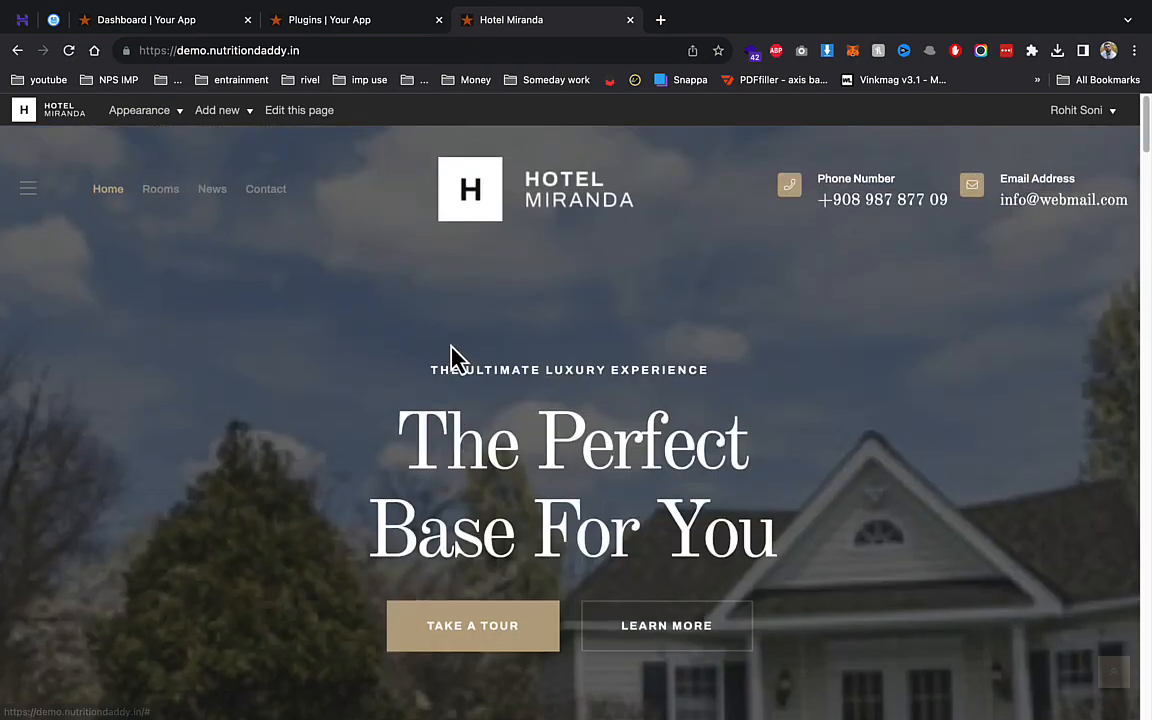